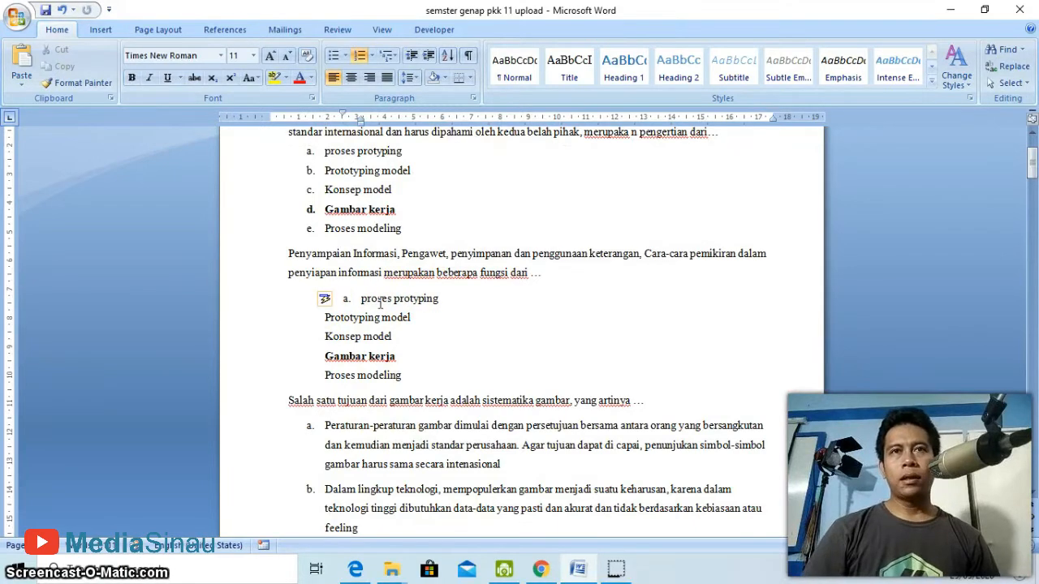
# Number "Prototyping model" and "Konsep model" as items b and c of the second question's lettered answer list.
pyautogui.click(324, 317)
pyautogui.press('BackSpace')
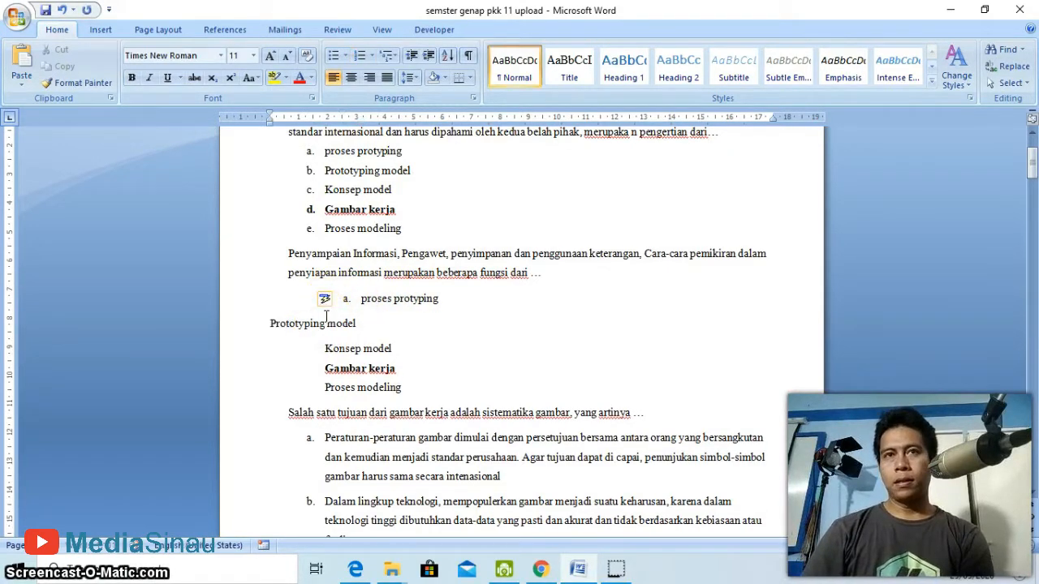
pyautogui.press('BackSpace')
pyautogui.press('Return')
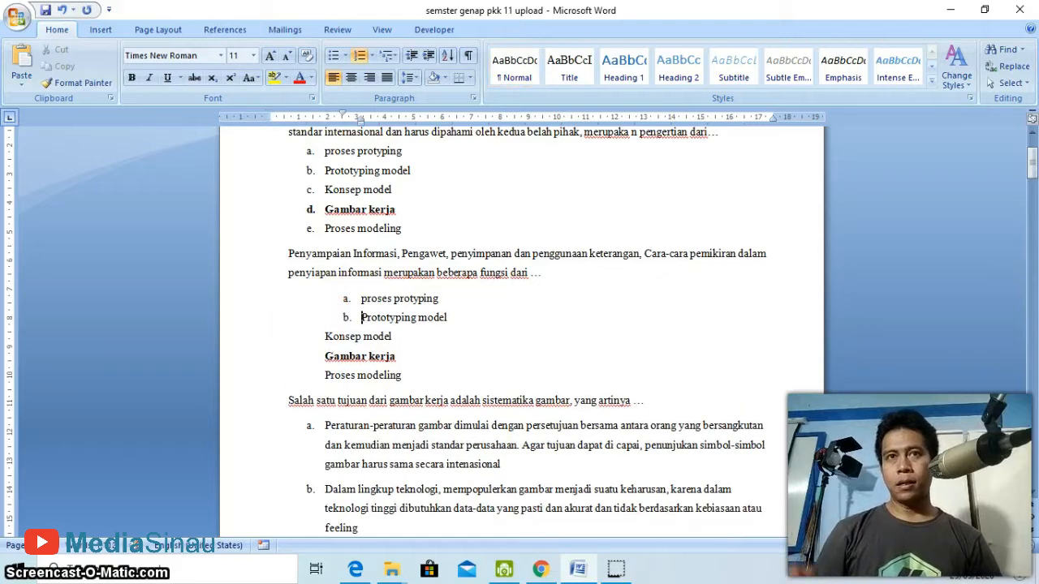
pyautogui.click(326, 336)
pyautogui.click(325, 337)
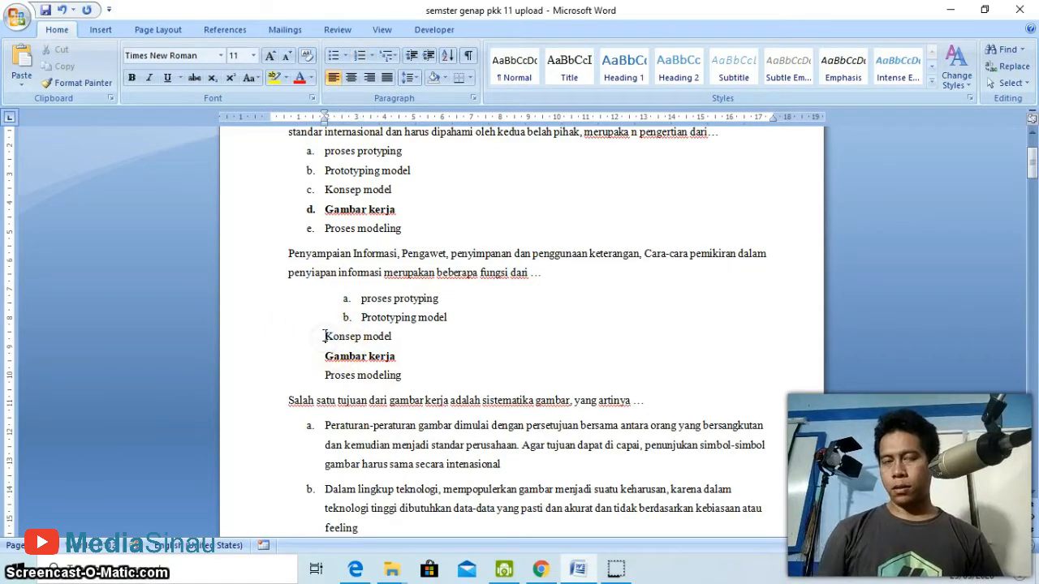
pyautogui.press('BackSpace')
pyautogui.press('Return')
# Number "Gambar kerja" and "Proses modeling" as items d and e of the second question's lettered answer list.
pyautogui.click(324, 355)
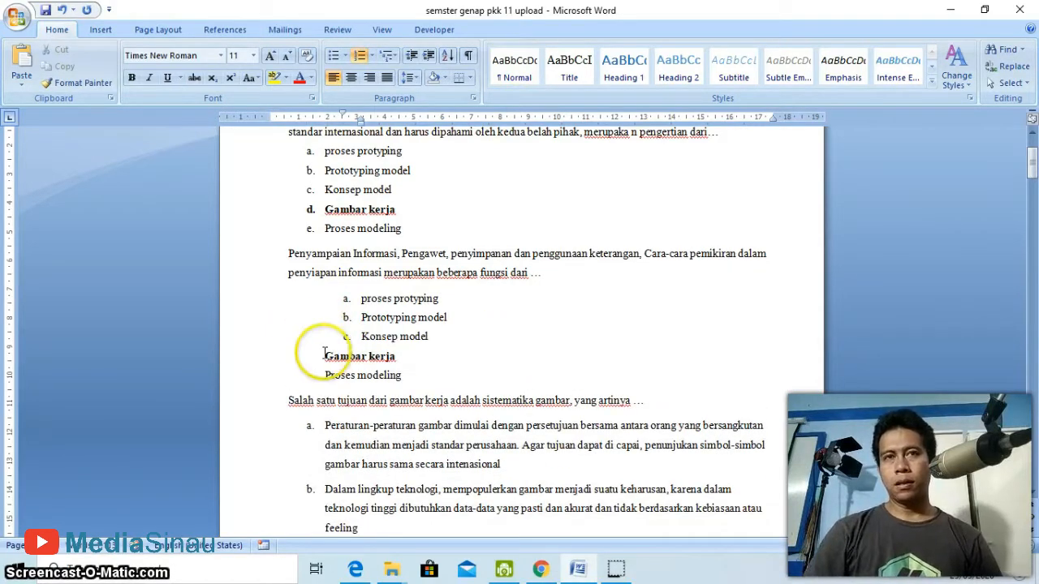
pyautogui.press('BackSpace')
pyautogui.press('BackSpace')
pyautogui.press('Return')
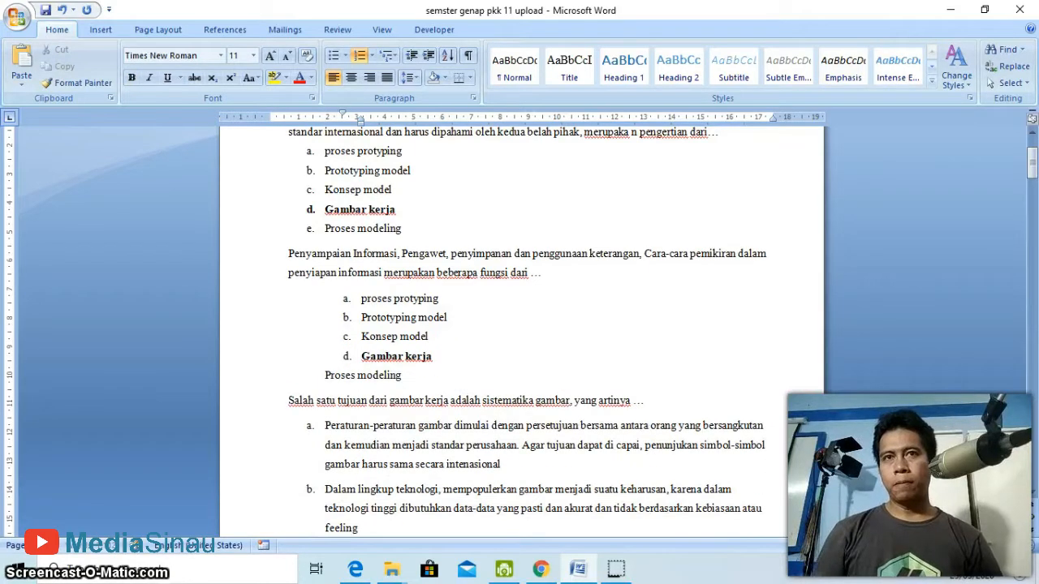
pyautogui.click(324, 374)
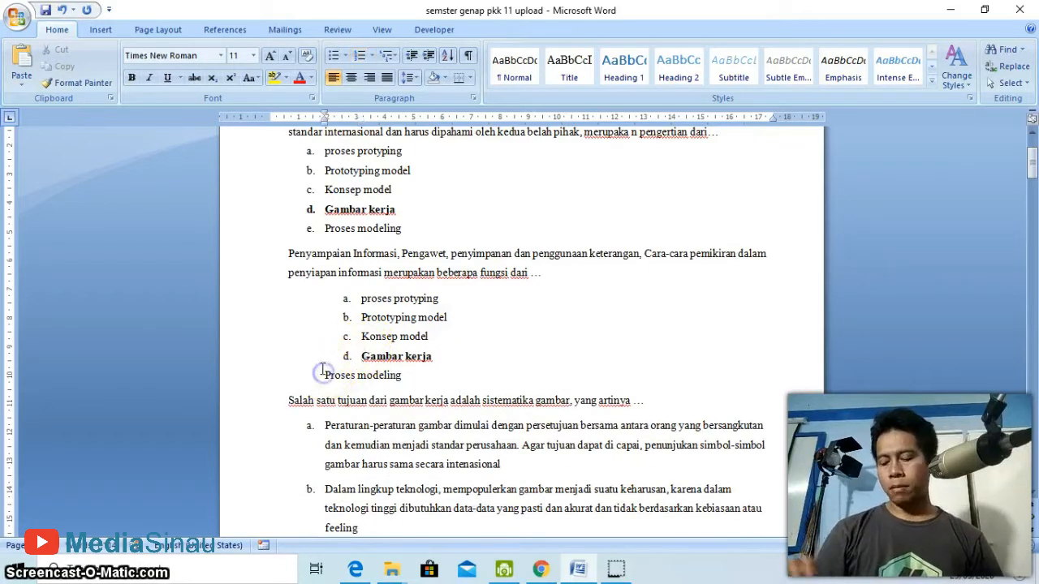
pyautogui.press('BackSpace')
pyautogui.press('BackSpace')
pyautogui.press('Return')
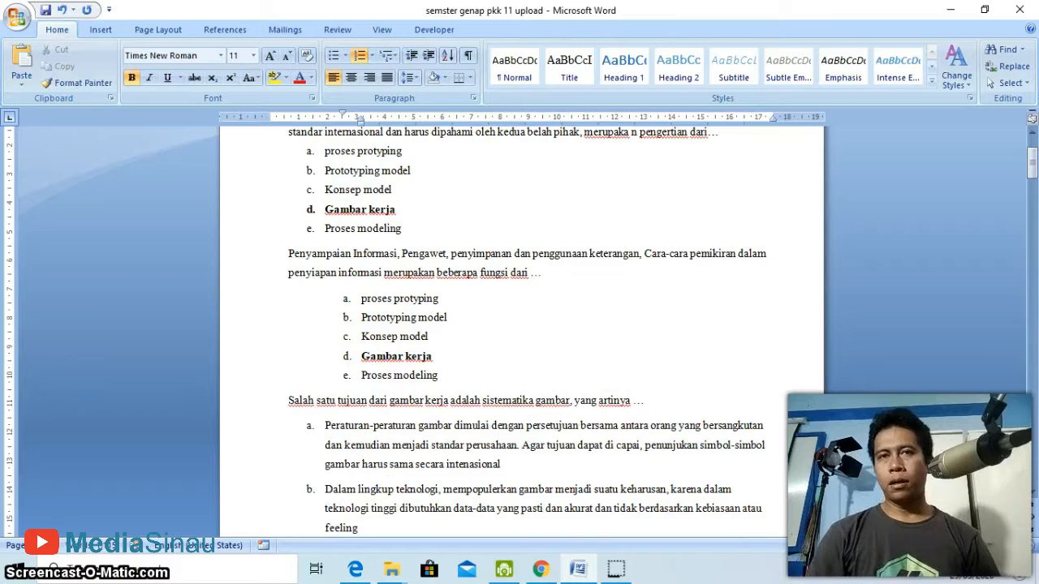
# Examine the layout of the first question's text, its lettered answer options and the bold correct answer.
pyautogui.click(415, 375)
pyautogui.scroll(3, 419, 357)
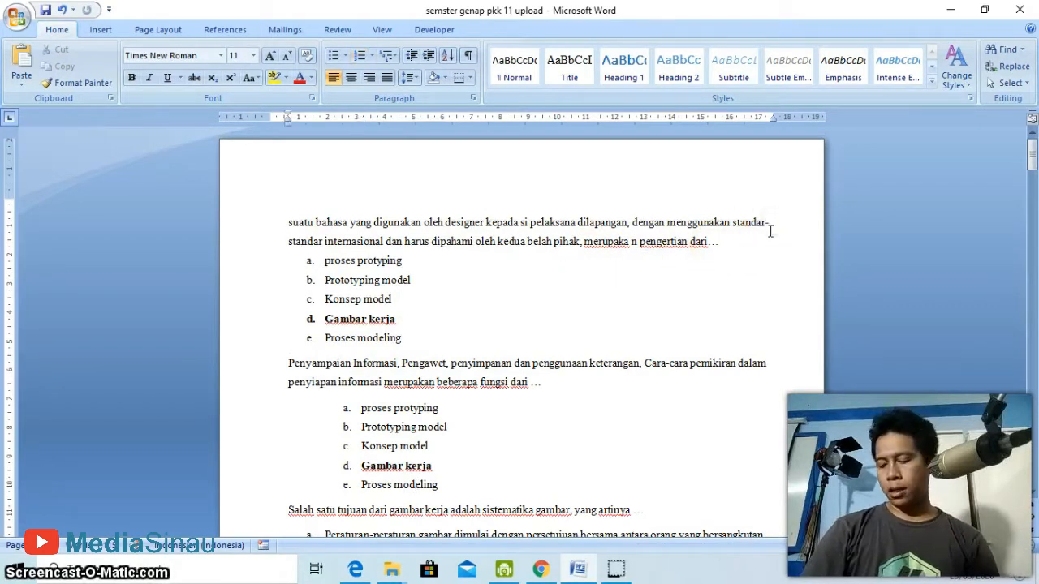
pyautogui.hotkey('ctrl', 'z')
pyautogui.write('s')
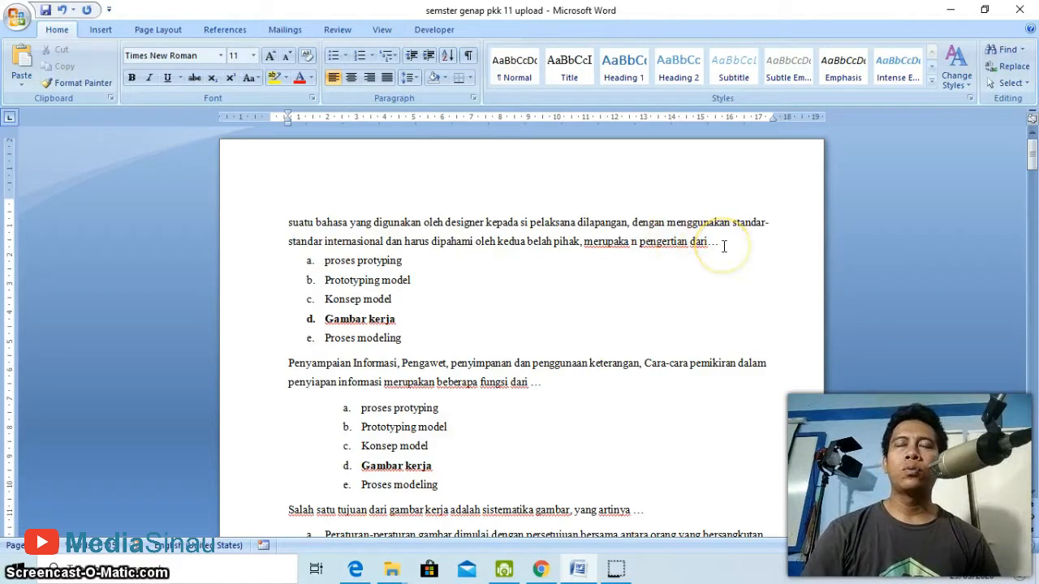
pyautogui.moveTo(288, 222); pyautogui.dragTo(606, 236)
pyautogui.click(561, 274)
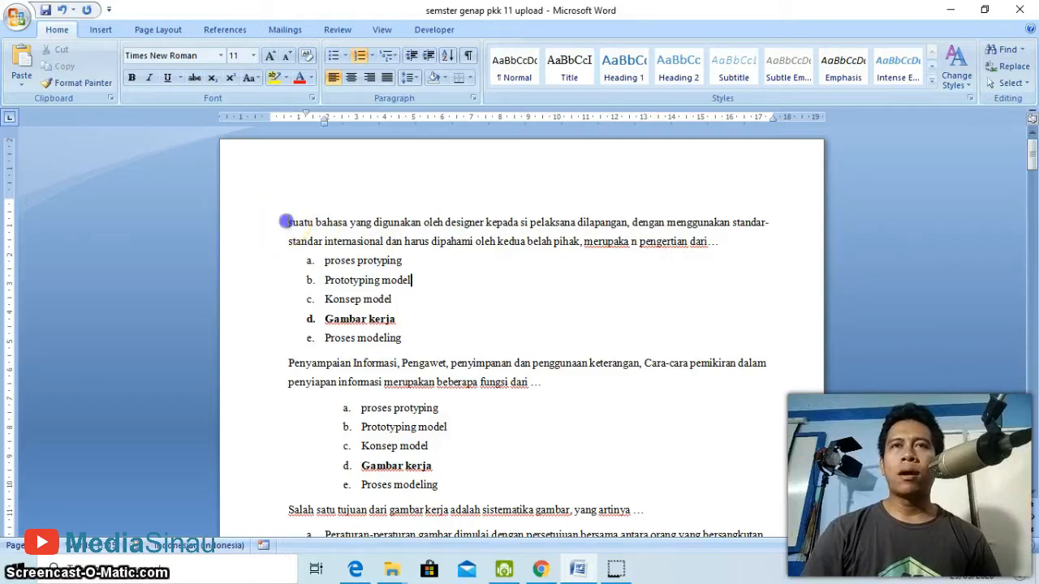
pyautogui.moveTo(348, 222); pyautogui.dragTo(641, 227)
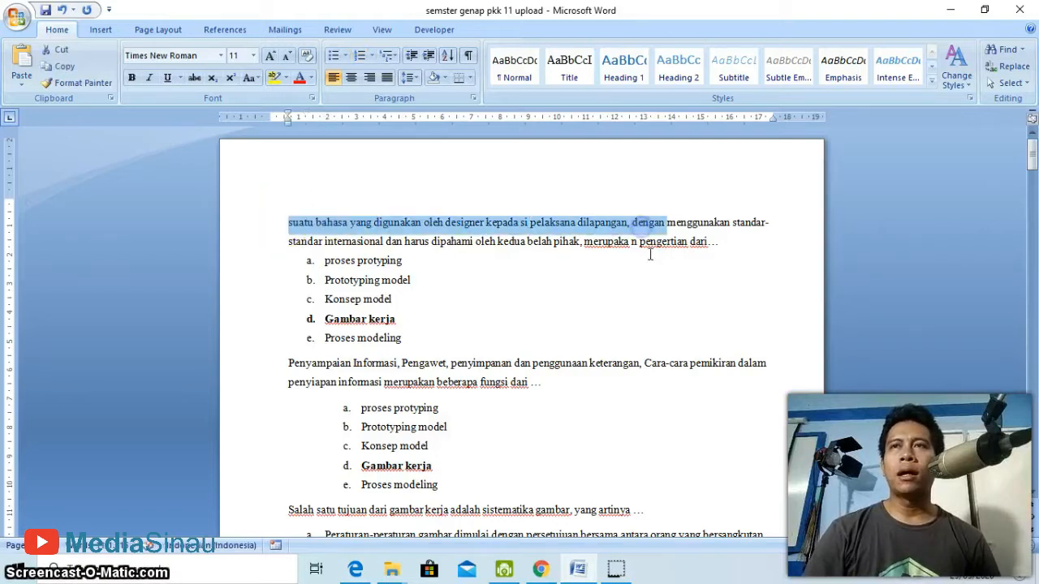
pyautogui.click(650, 251)
pyautogui.click(730, 246)
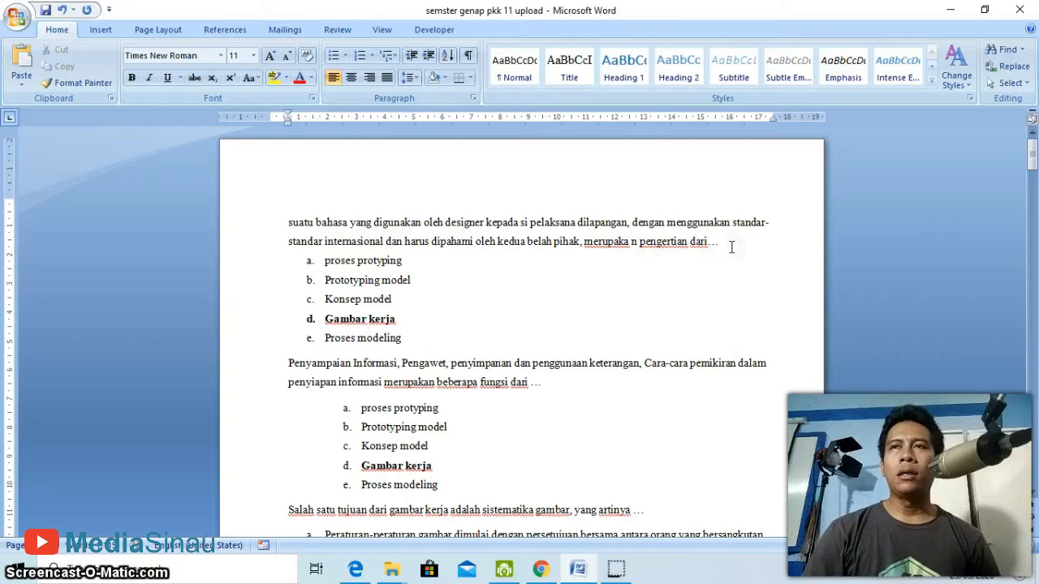
pyautogui.scroll(-1, 656, 289)
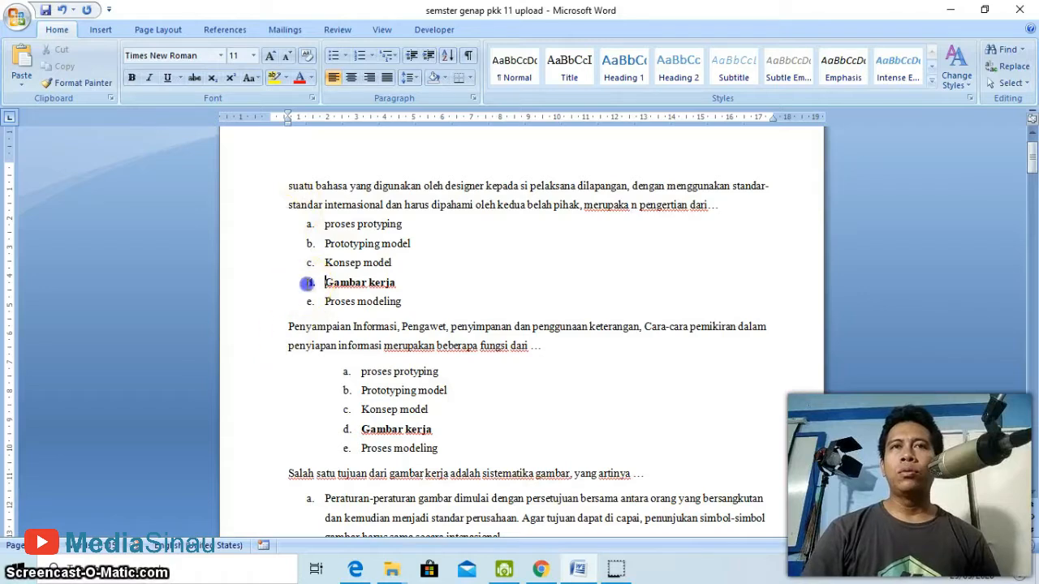
pyautogui.click(396, 283)
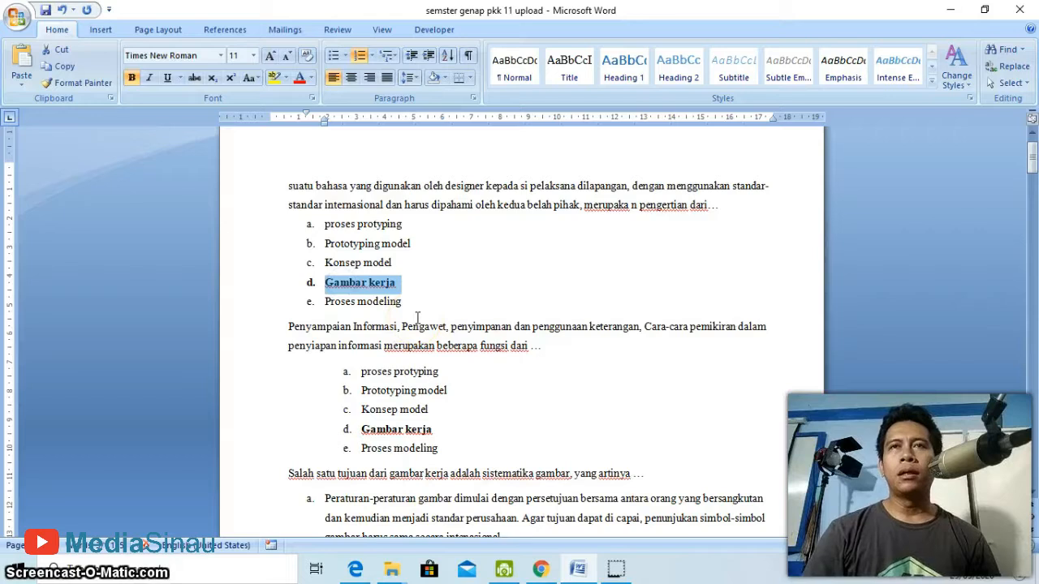
pyautogui.click(566, 266)
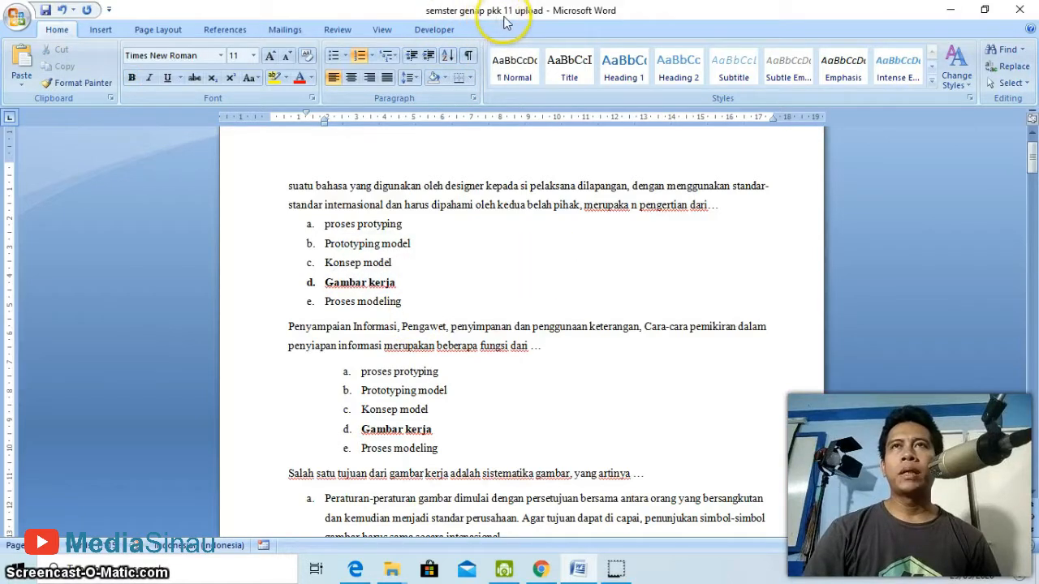
# Save the document and look through the following questions down to the one about projection types.
pyautogui.click(499, 185)
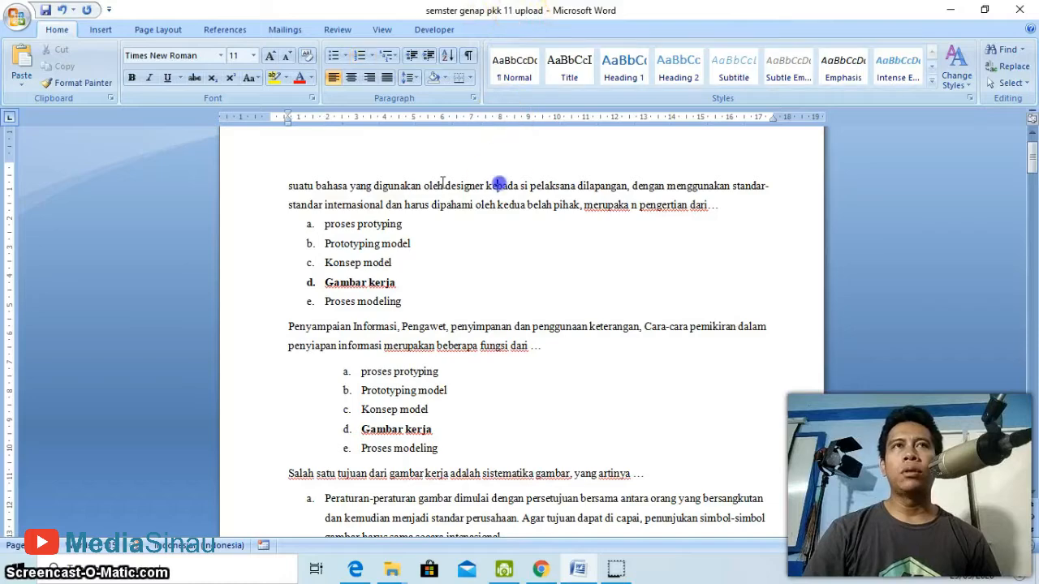
pyautogui.click(46, 9)
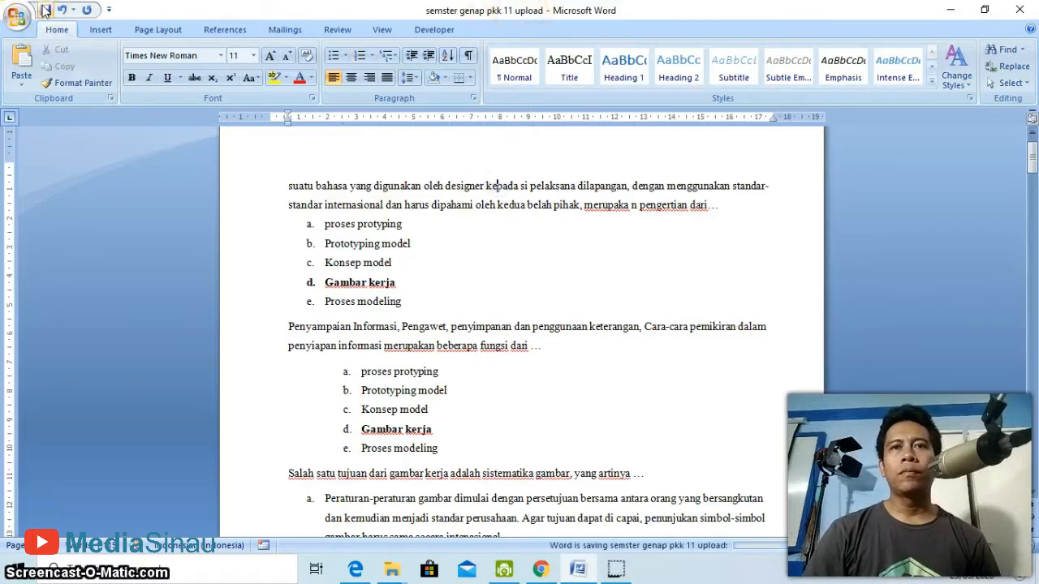
pyautogui.scroll(-1, 382, 301)
pyautogui.click(383, 301)
pyautogui.scroll(-1, 423, 307)
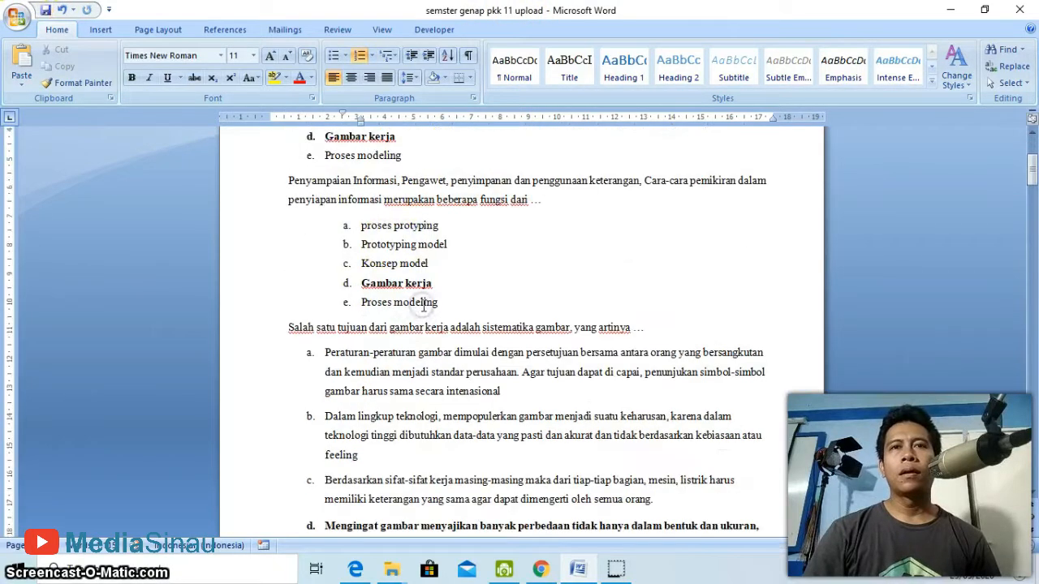
pyautogui.scroll(-2, 423, 306)
pyautogui.scroll(-1, 422, 307)
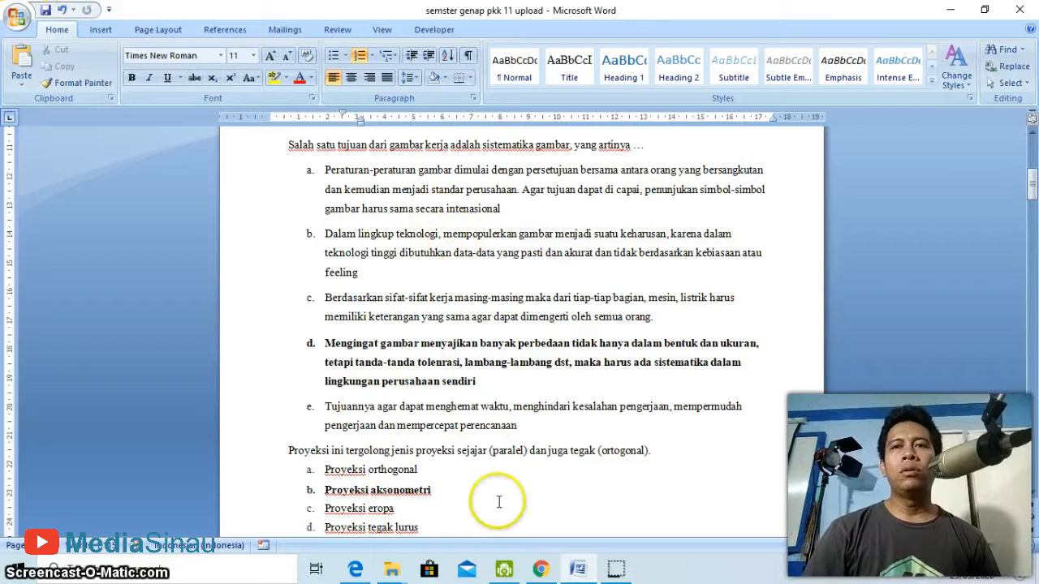
# Switch to Chrome and open Google Drive in a new tab.
pyautogui.click(541, 569)
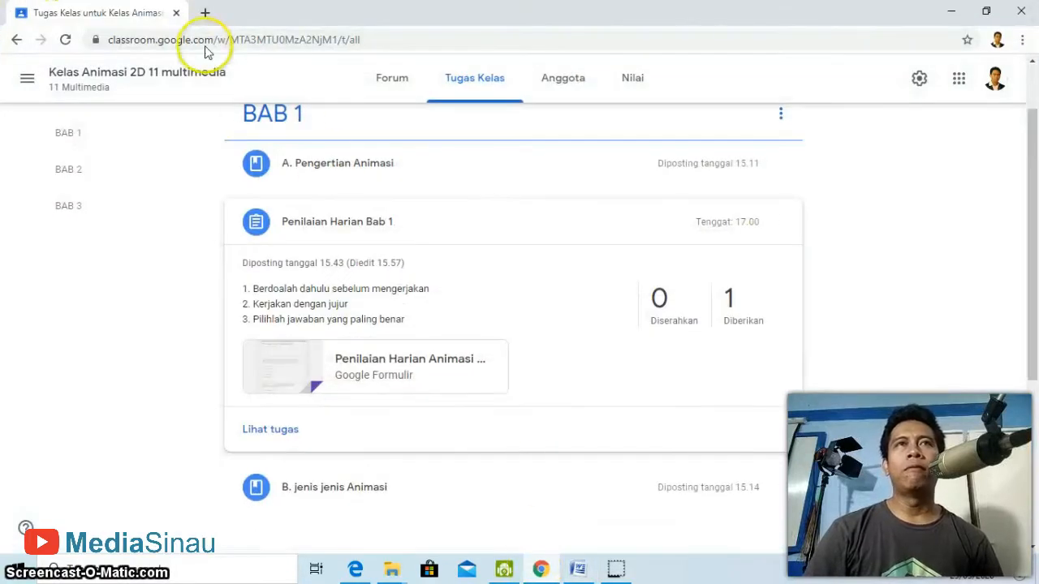
pyautogui.click(204, 13)
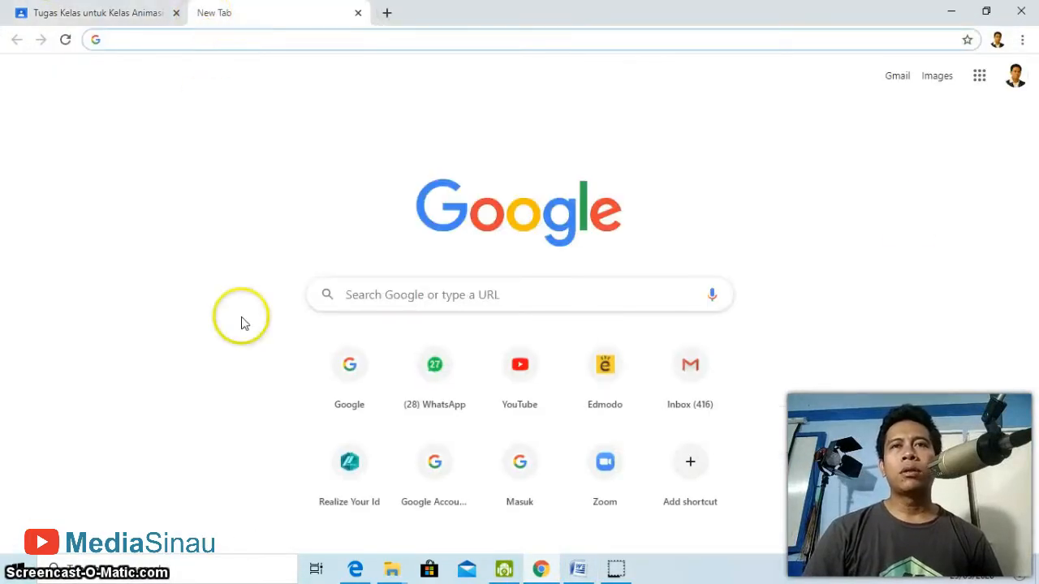
pyautogui.click(979, 77)
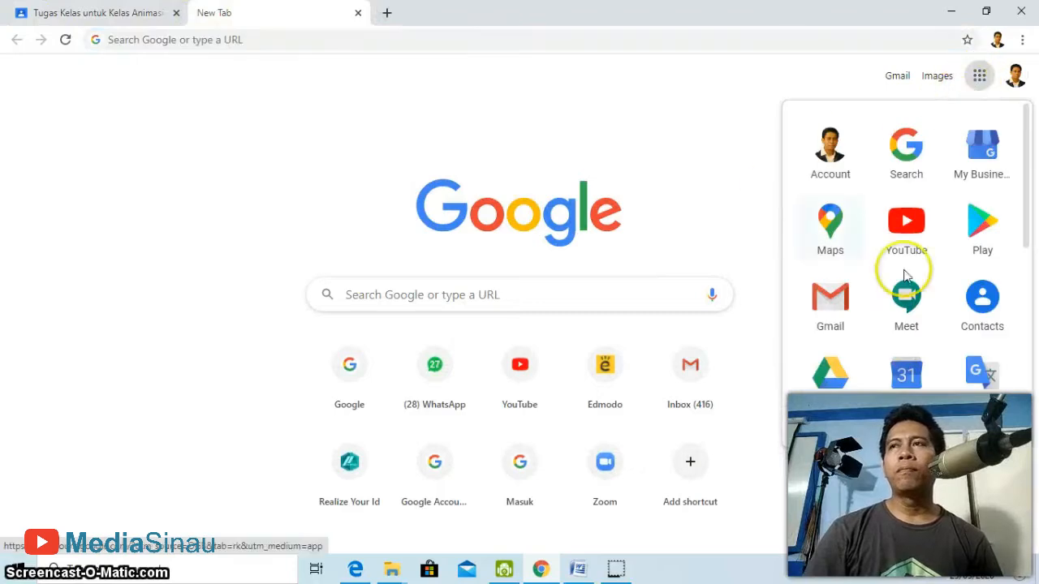
pyautogui.click(847, 373)
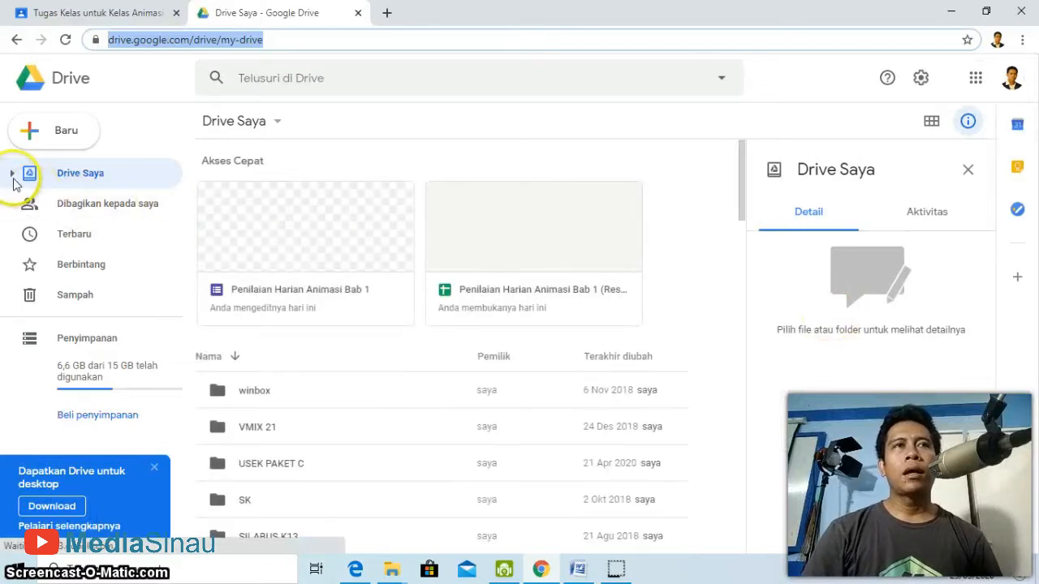
# Open the BANK SOAL folder in My Drive and start a file upload there.
pyautogui.click(12, 177)
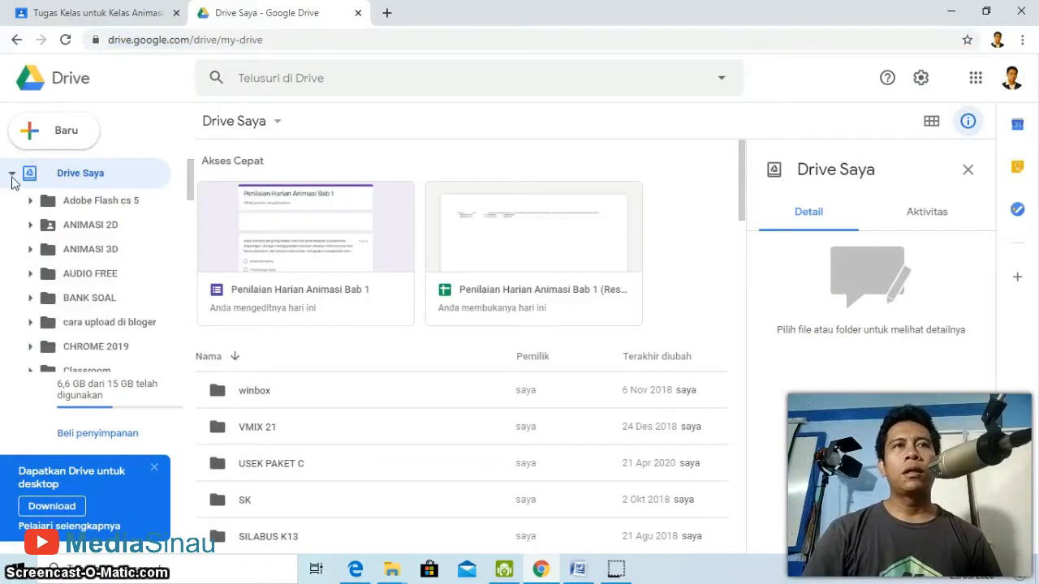
pyautogui.click(81, 298)
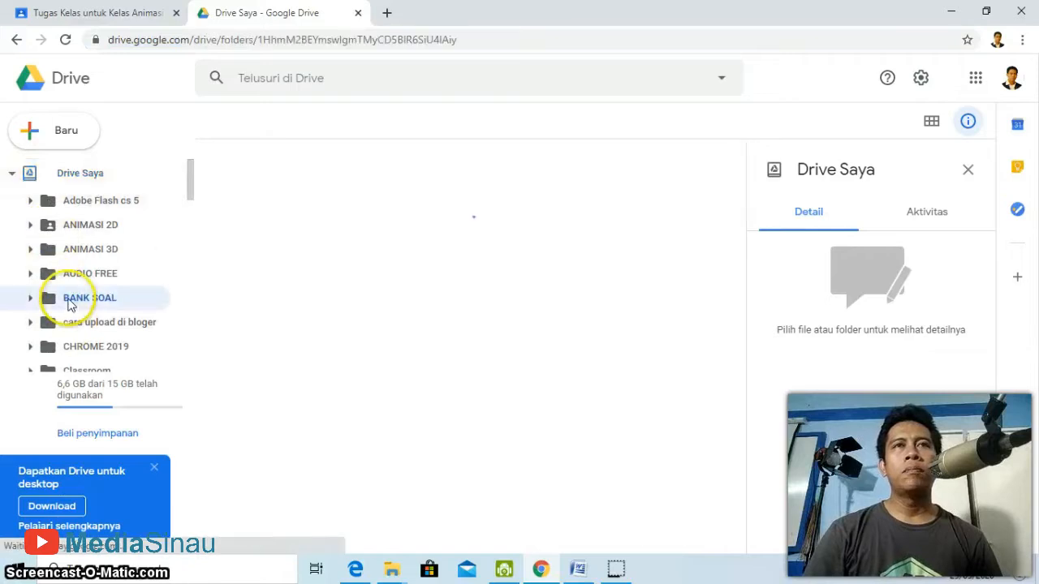
pyautogui.rightClick(357, 259)
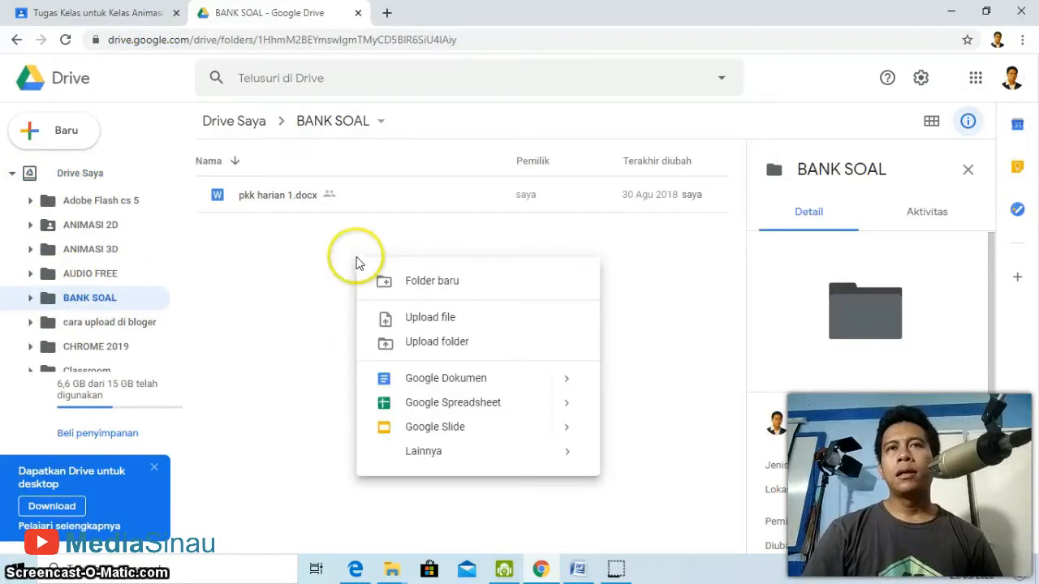
pyautogui.click(424, 320)
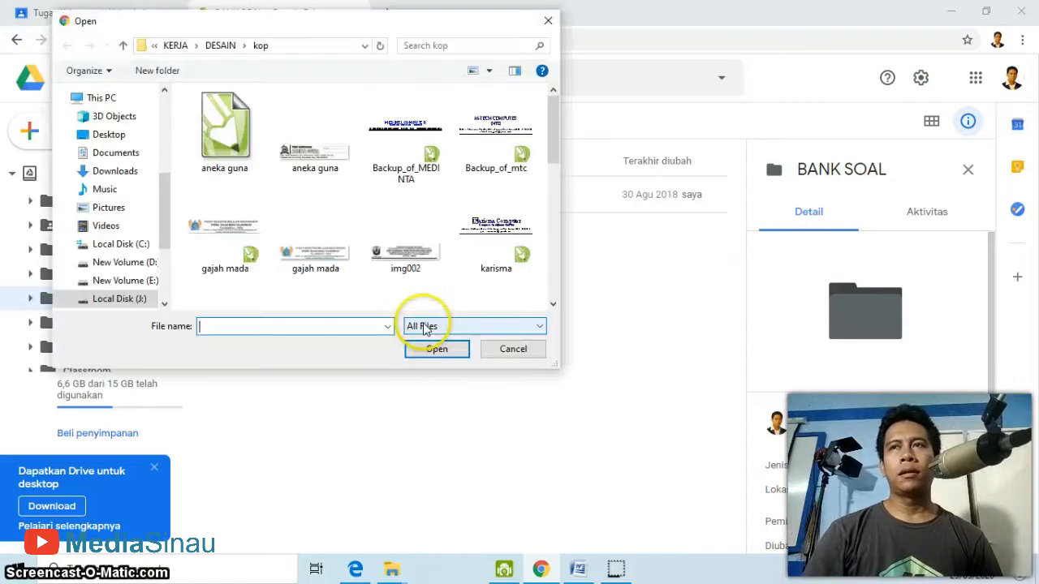
pyautogui.click(146, 298)
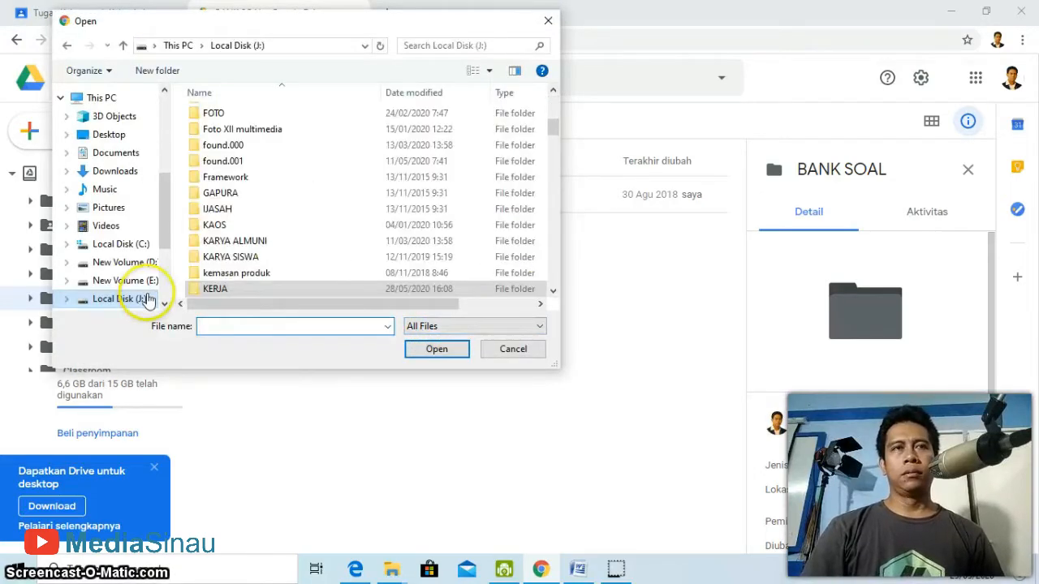
pyautogui.doubleClick(195, 289)
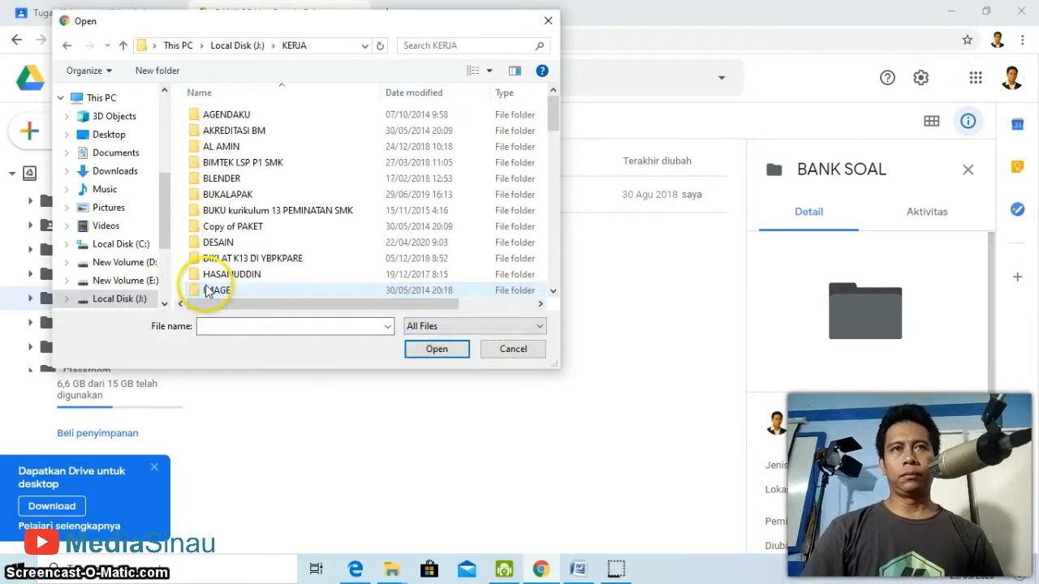
pyautogui.click(237, 197)
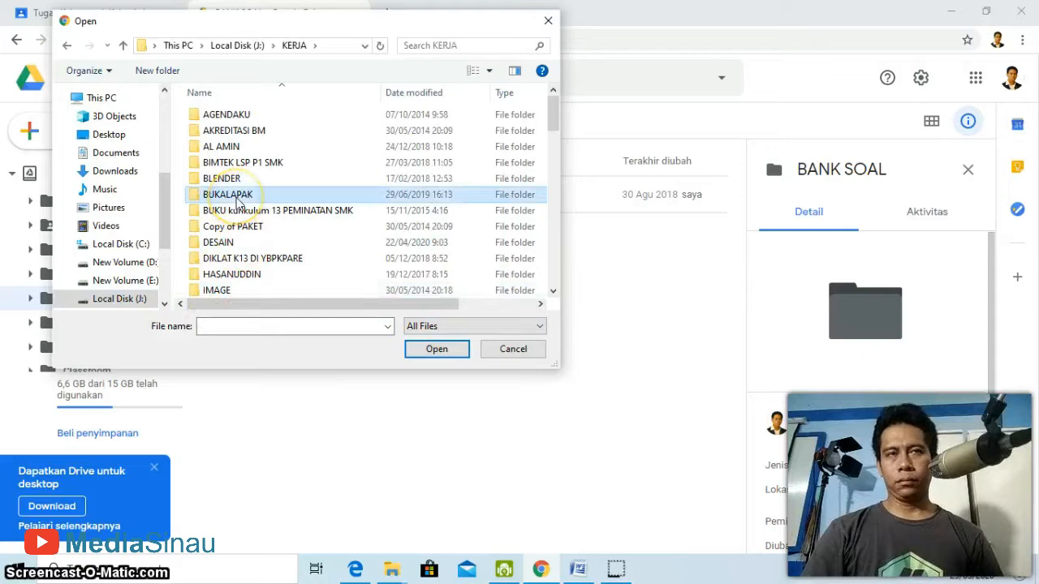
# Upload the document "semster genap pkk 11 upload" from the smk\bank soal folder on drive E and dismiss the upload notice.
pyautogui.click(152, 280)
pyautogui.scroll(-5, 232, 243)
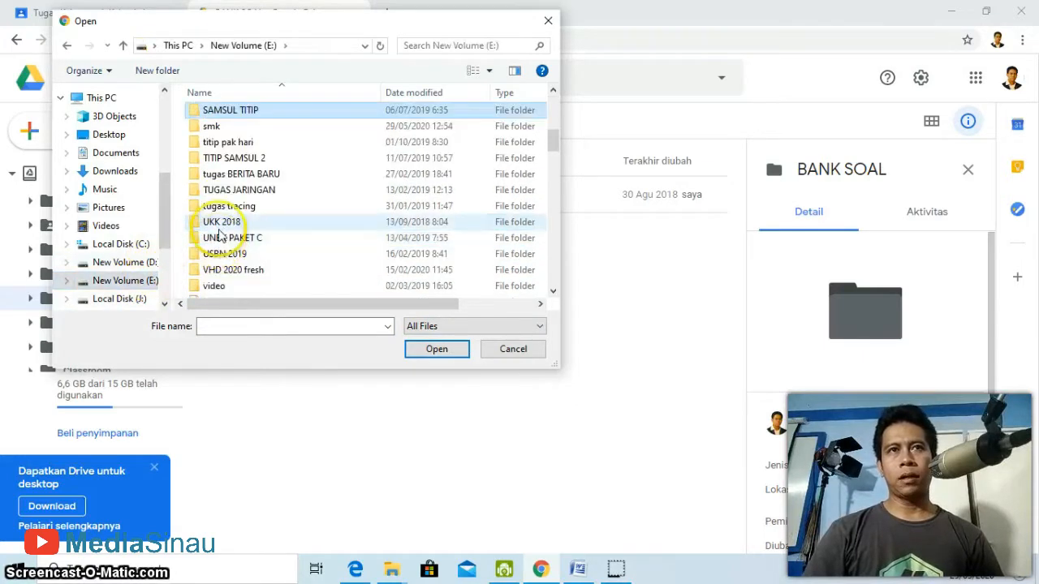
pyautogui.doubleClick(229, 121)
pyautogui.doubleClick(224, 119)
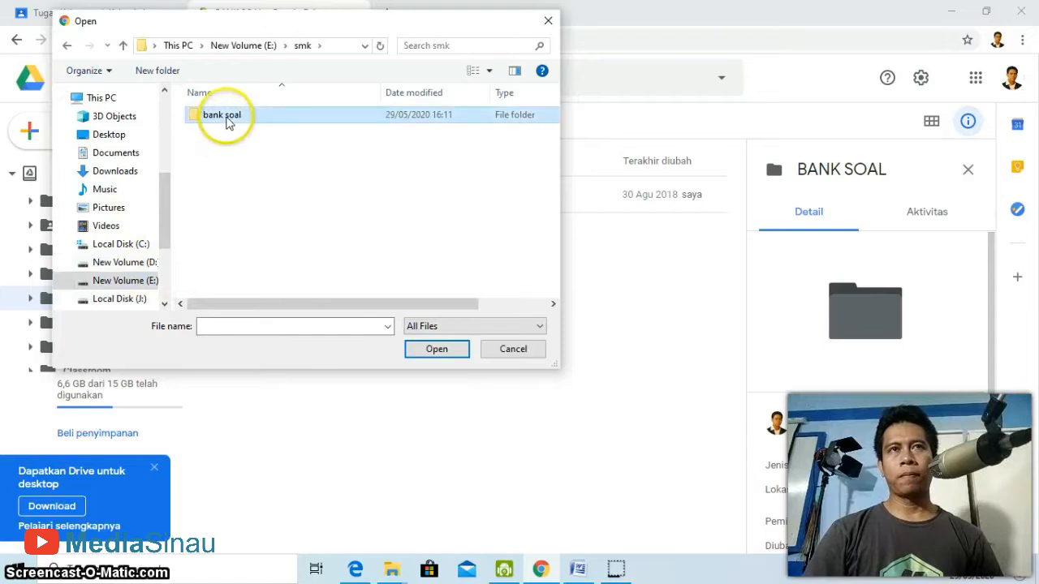
pyautogui.click(240, 119)
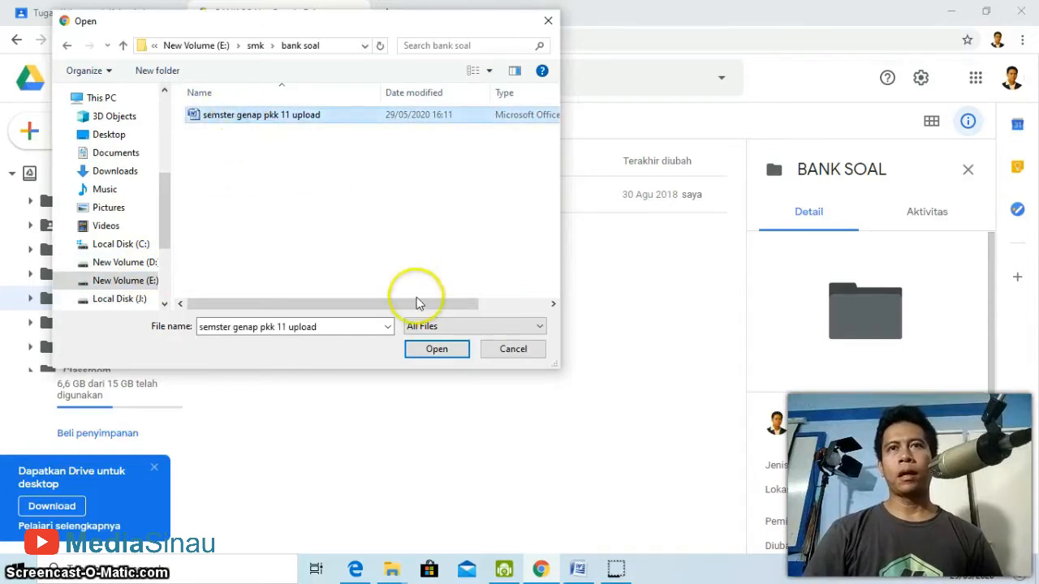
pyautogui.click(436, 349)
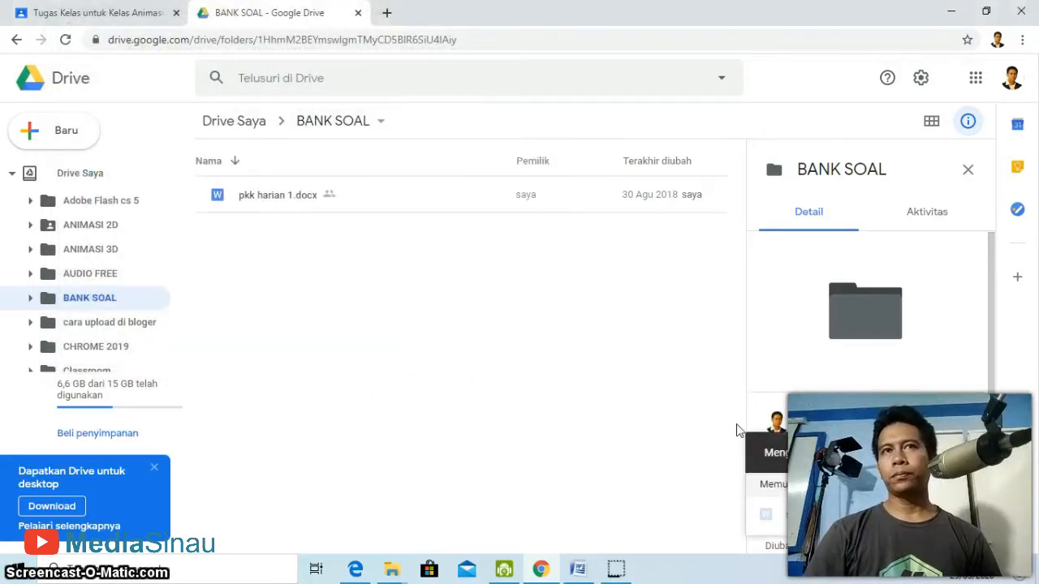
pyautogui.click(1004, 480)
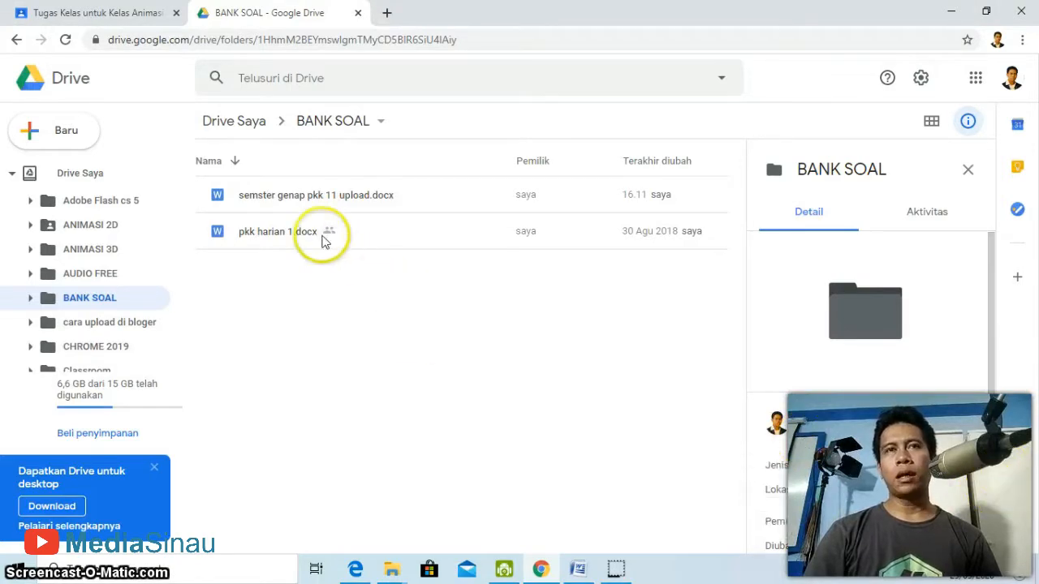
# Preview the uploaded "semster genap pkk 11 upload.docx" in the BANK SOAL folder and open it with Google Docs.
pyautogui.click(253, 200)
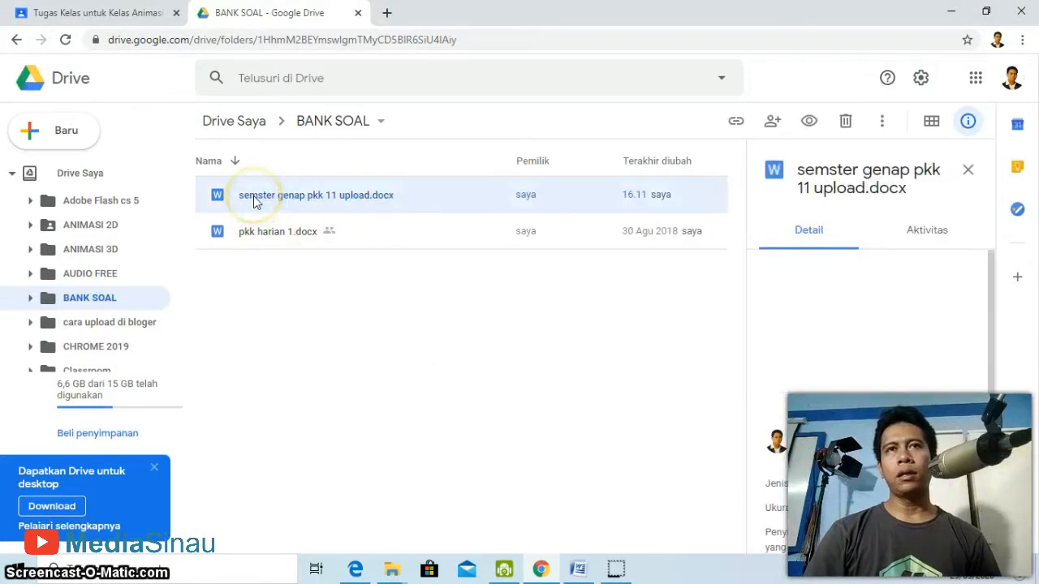
pyautogui.doubleClick(253, 199)
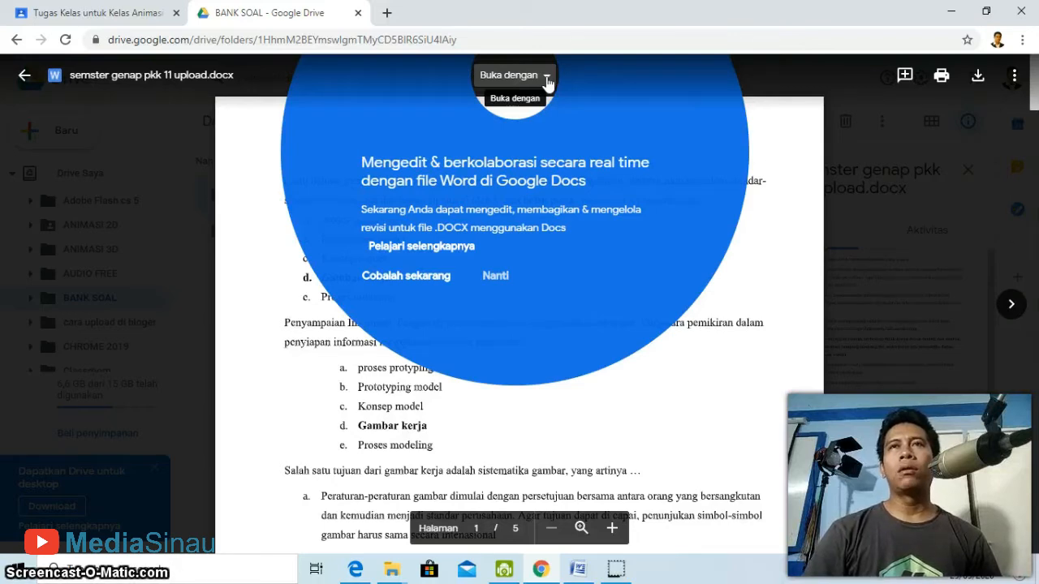
pyautogui.click(548, 79)
pyautogui.click(535, 130)
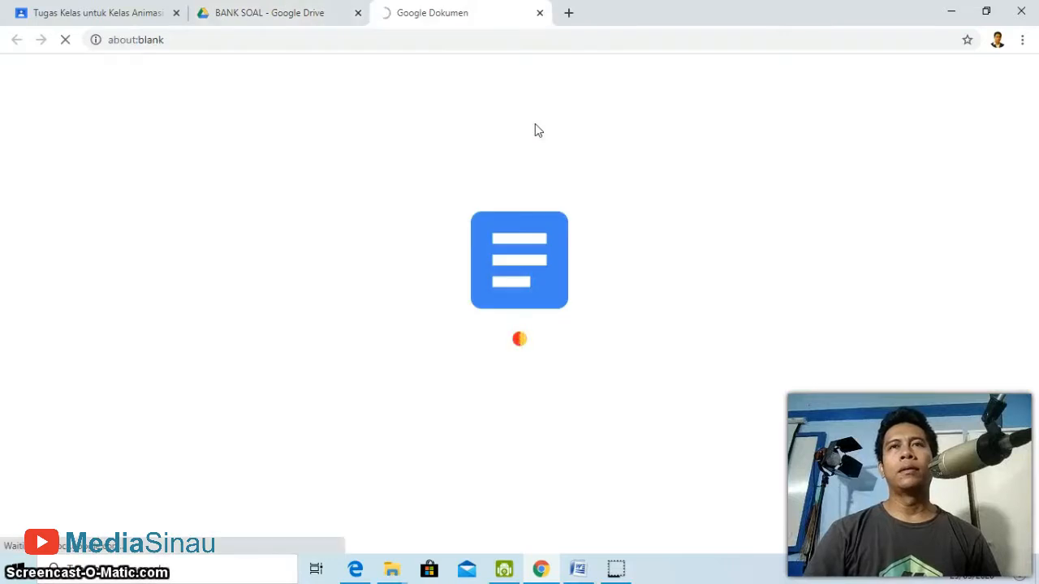
pyautogui.click(569, 132)
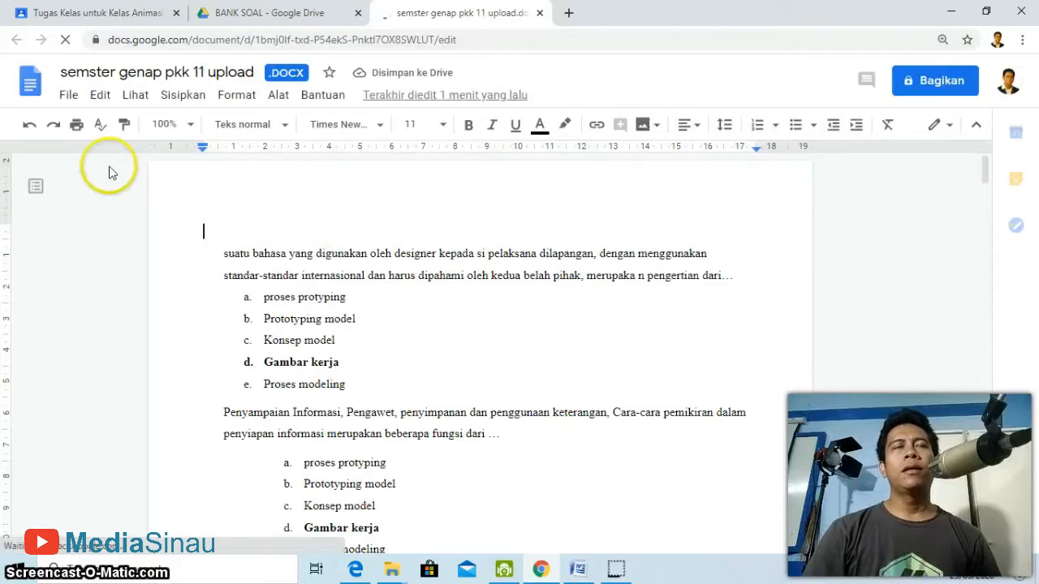
# Save the DOCX as a Google Docs document and return to the file list of the BANK SOAL folder.
pyautogui.click(65, 97)
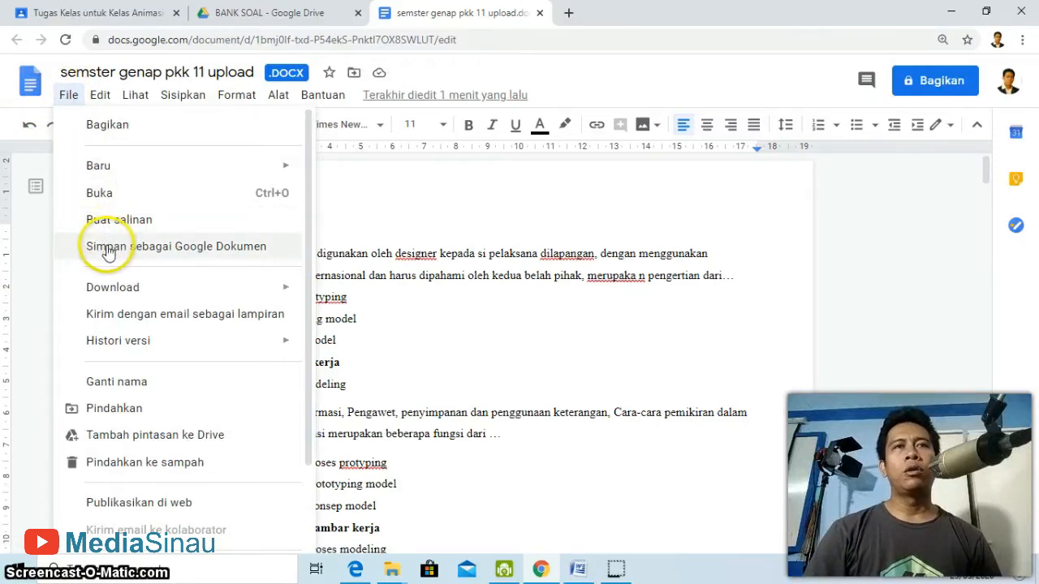
pyautogui.click(108, 252)
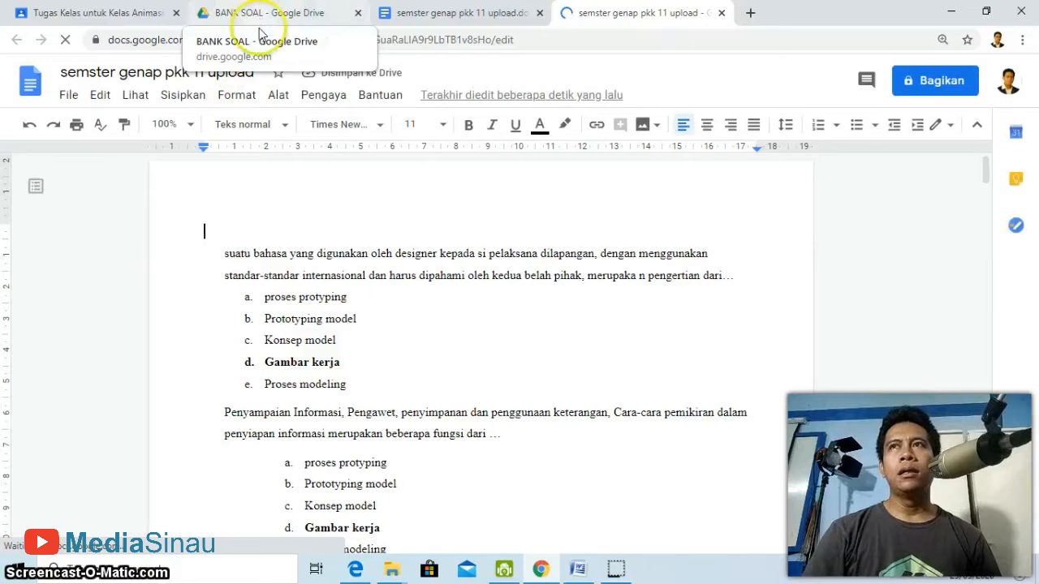
pyautogui.click(263, 15)
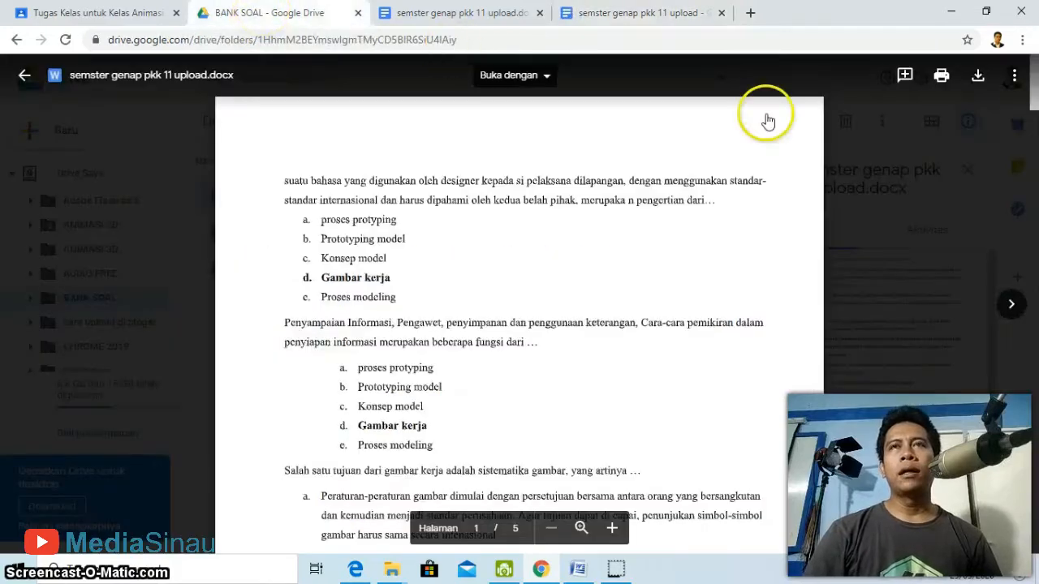
pyautogui.click(24, 75)
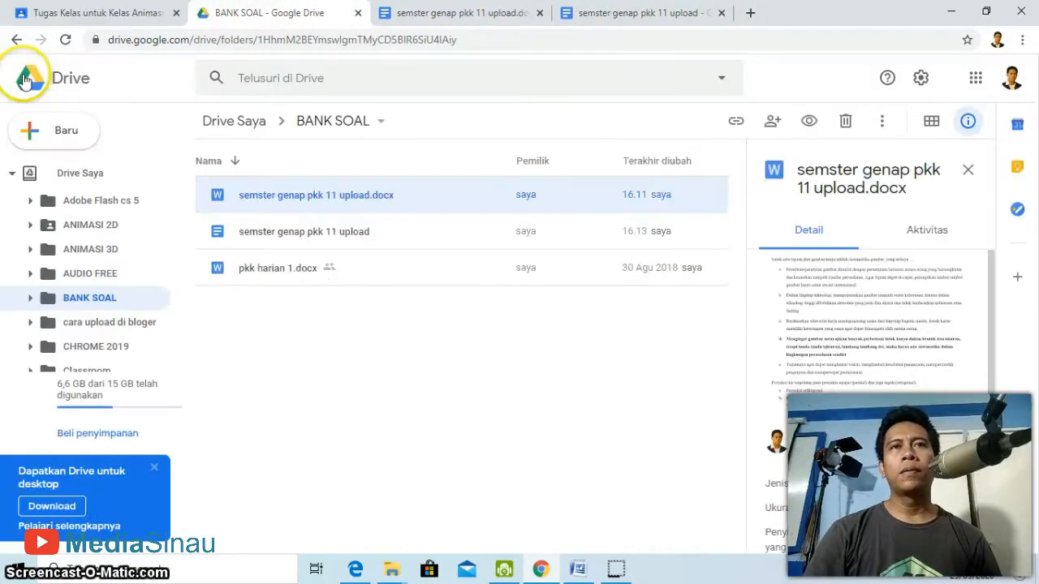
pyautogui.click(319, 378)
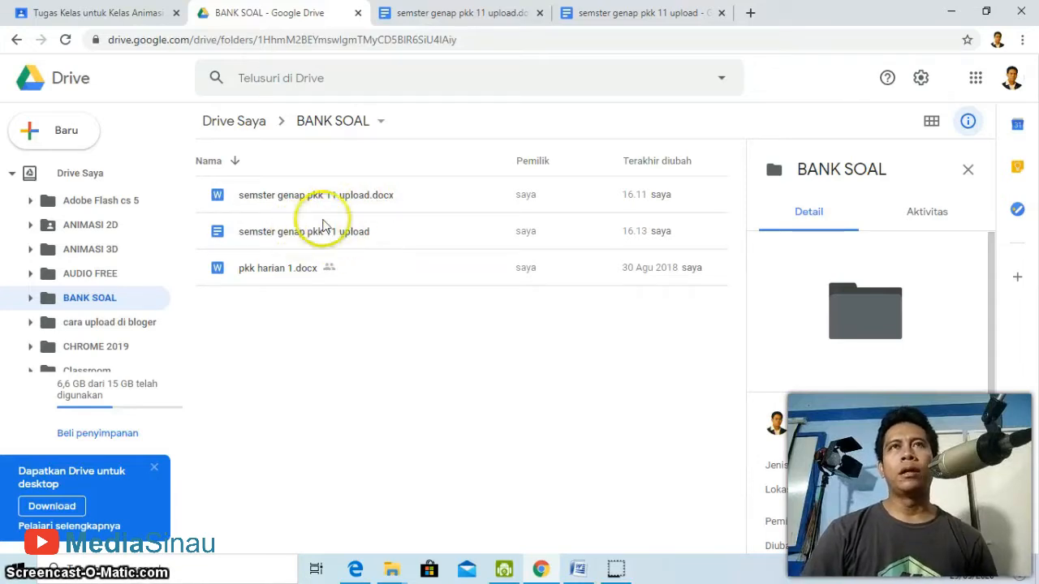
# Switch to Google Classroom and create a new quiz assignment in the classwork of "Kelas Animasi 2D 11 multimedia".
pyautogui.click(122, 18)
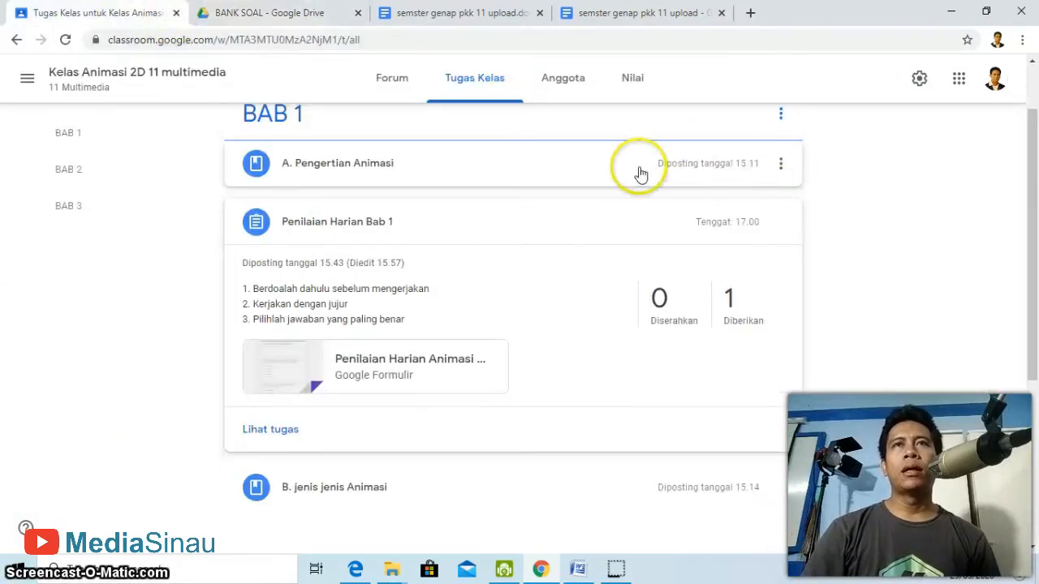
pyautogui.click(138, 78)
pyautogui.scroll(-2, 557, 355)
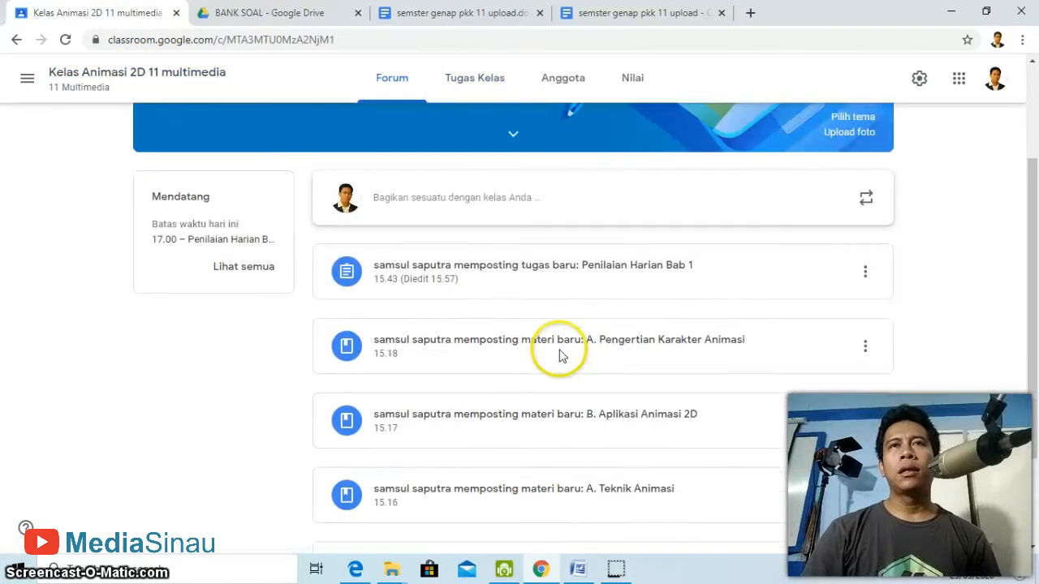
pyautogui.scroll(2, 558, 354)
pyautogui.click(487, 81)
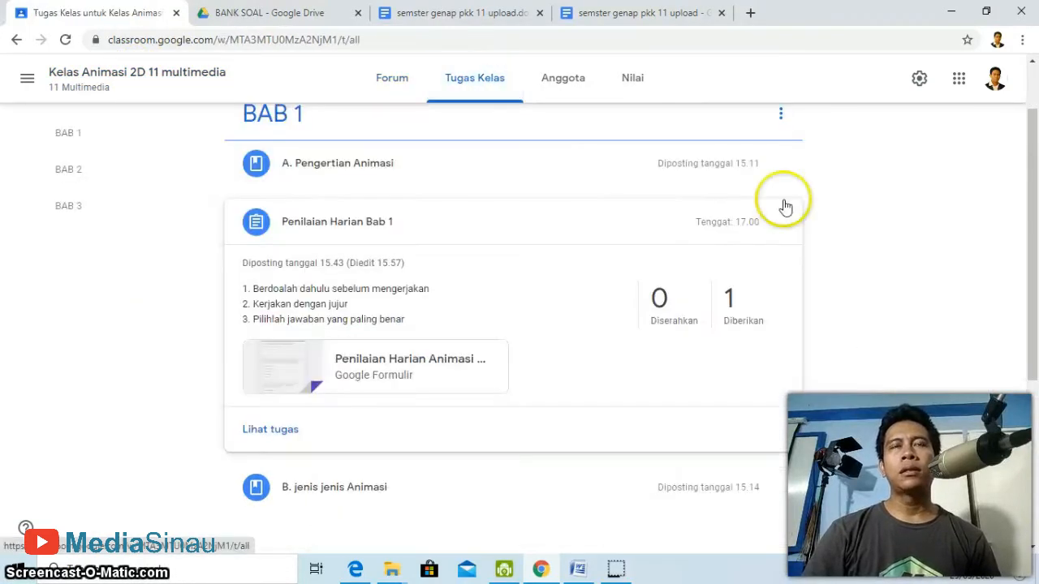
pyautogui.scroll(1, 852, 223)
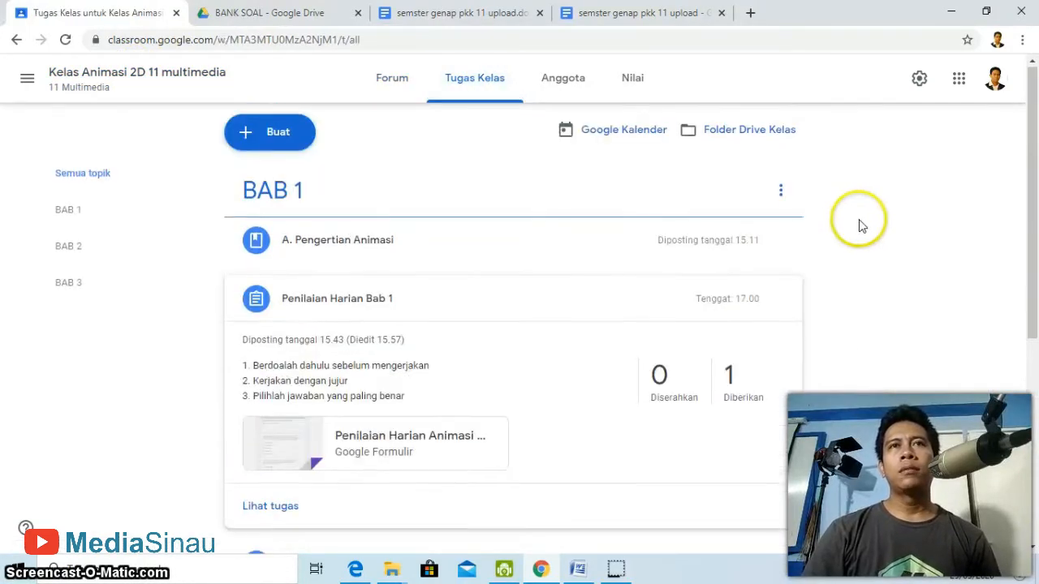
pyautogui.click(285, 144)
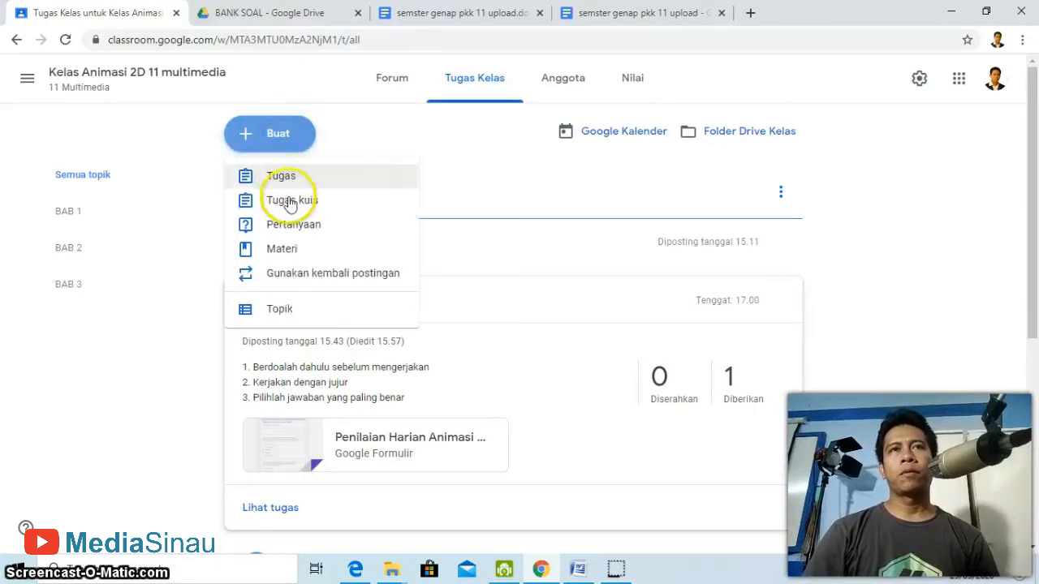
pyautogui.click(301, 199)
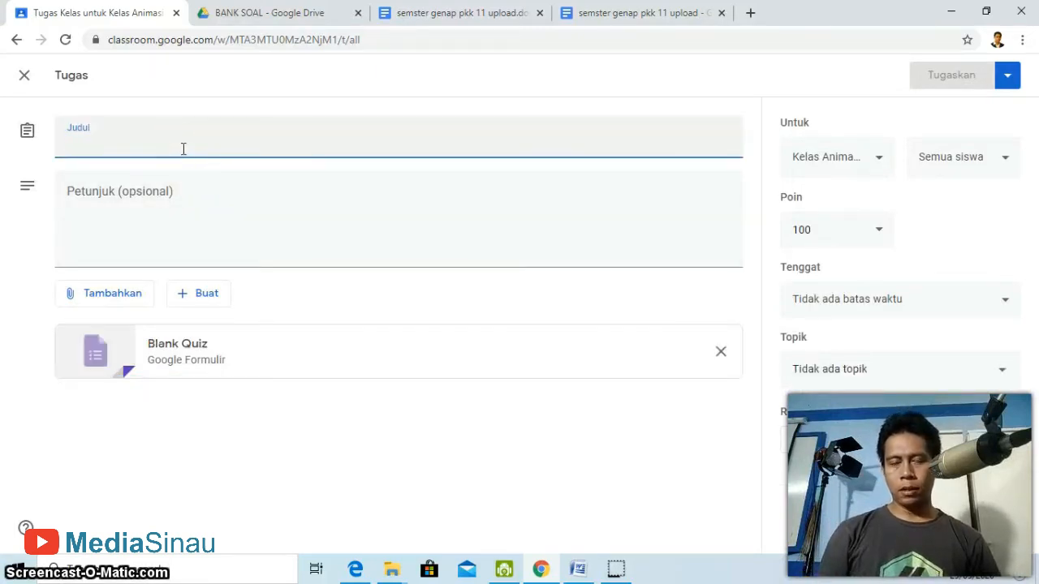
# Title the quiz assignment "PENILAIAN PKK KELAS 11 MULTI".
pyautogui.write('Pkk')
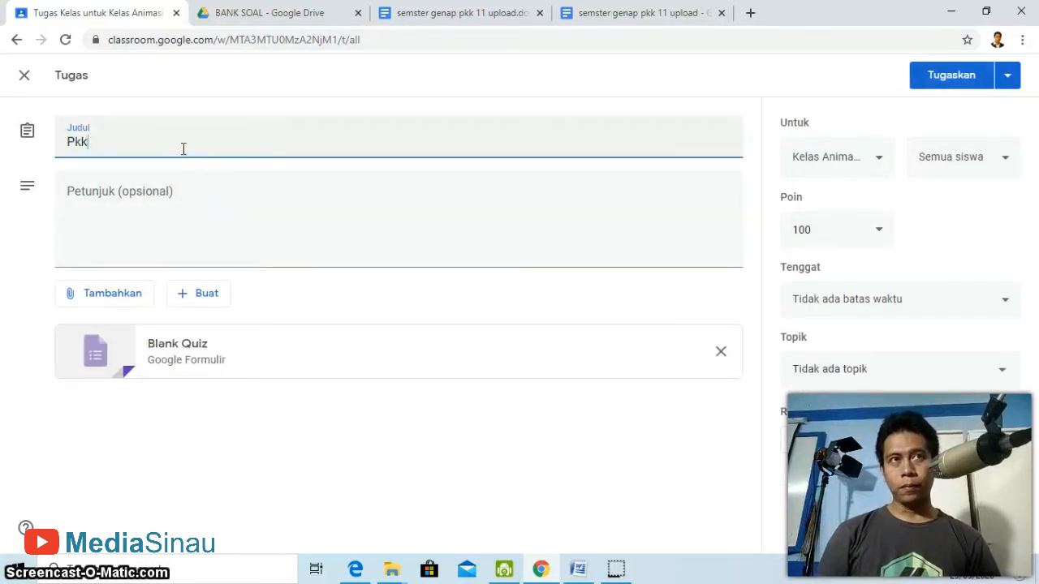
pyautogui.press('BackSpace')
pyautogui.press('BackSpace')
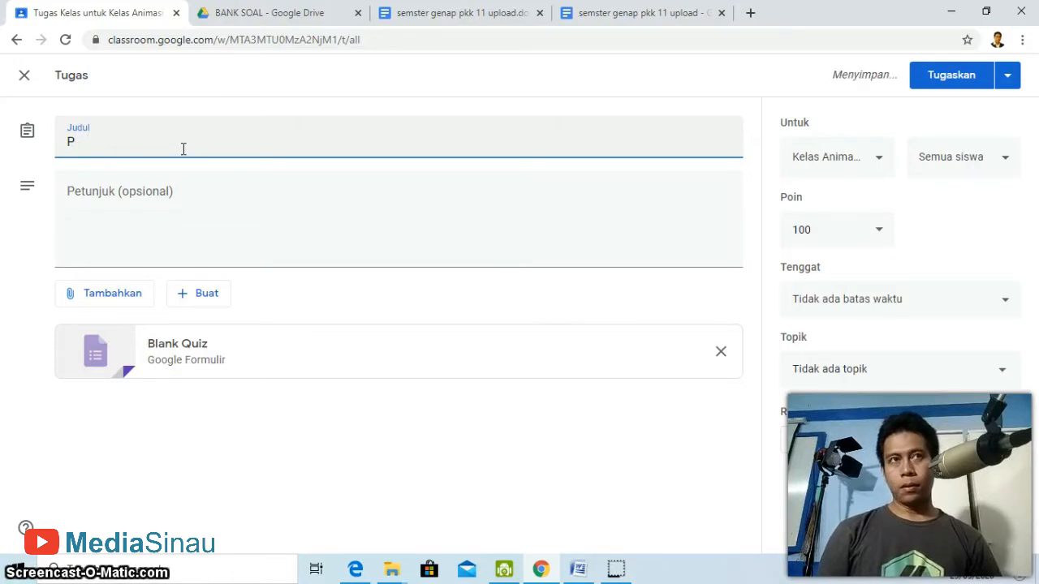
pyautogui.press('BackSpace')
pyautogui.write('p')
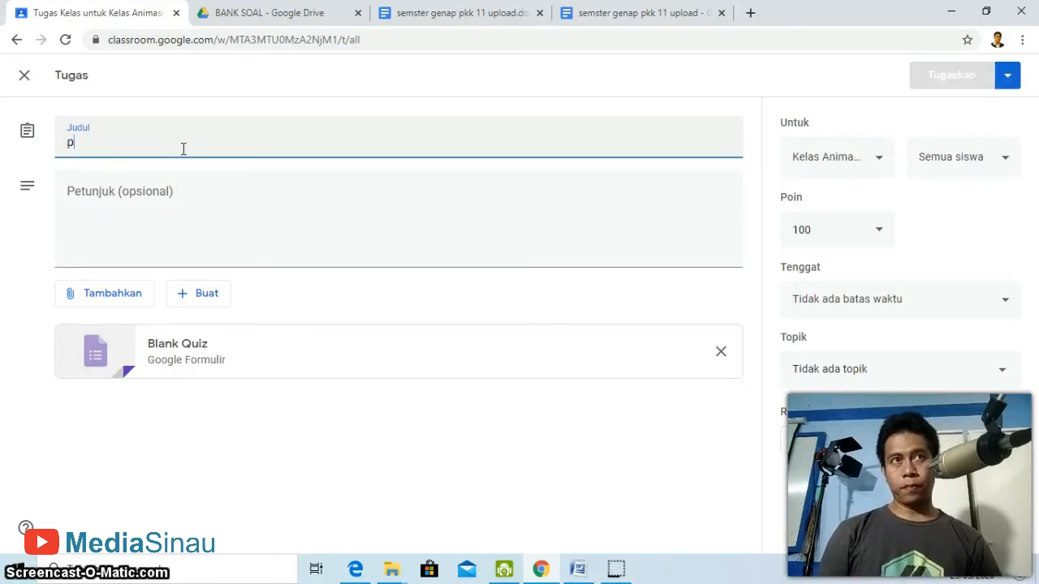
pyautogui.write('E')
pyautogui.press('BackSpace')
pyautogui.write('Penilaiah')
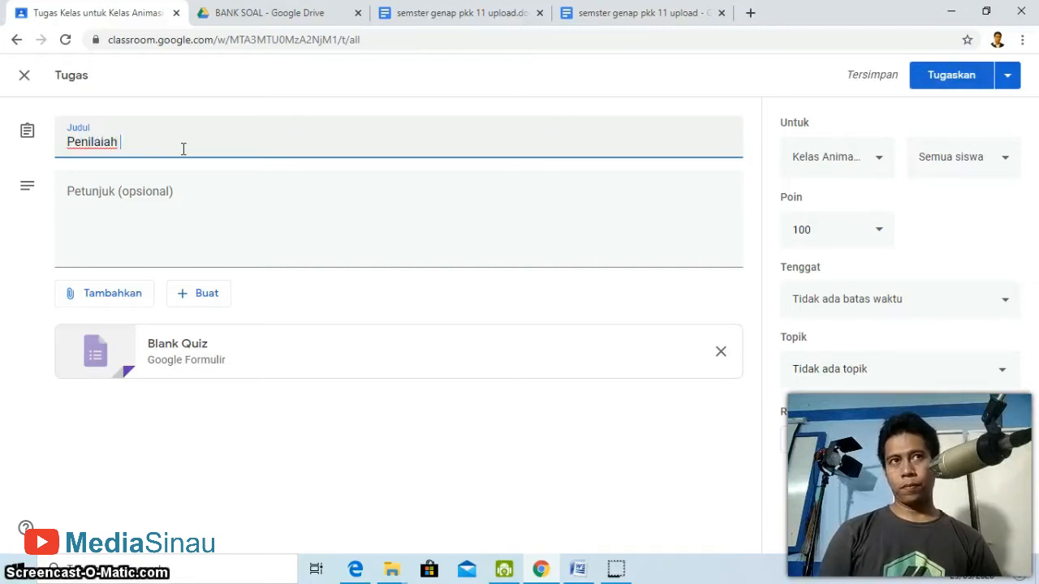
pyautogui.press('BackSpace')
pyautogui.press('BackSpace')
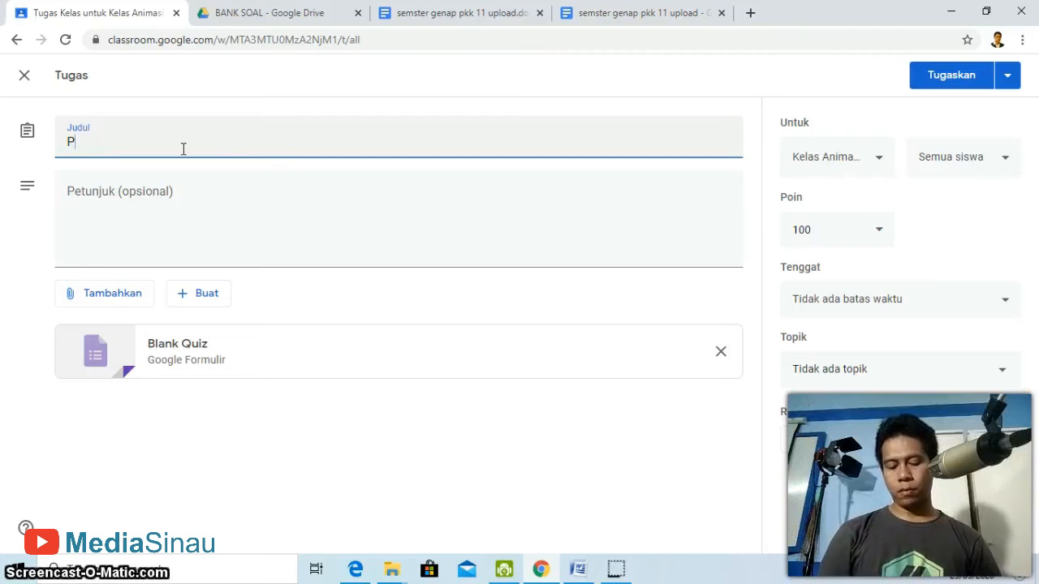
pyautogui.write('NILAIAN')
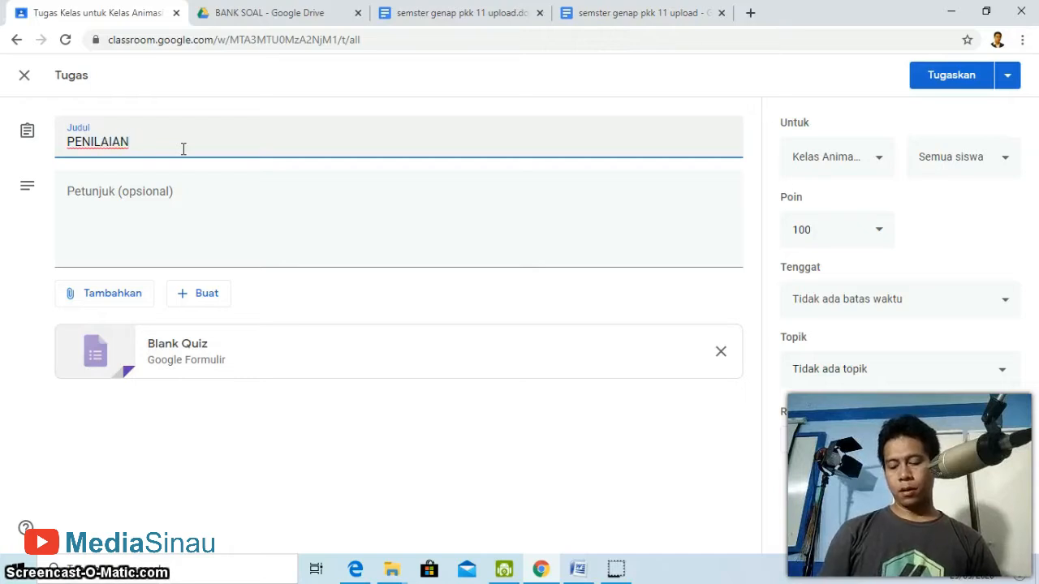
pyautogui.write(' PKK K')
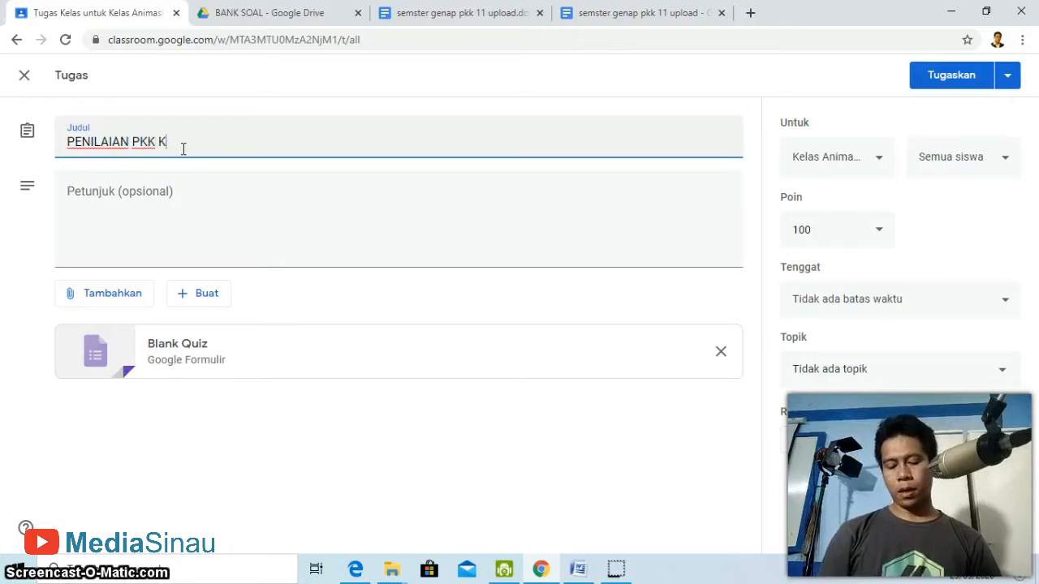
pyautogui.write('ELAS 11 MULTI')
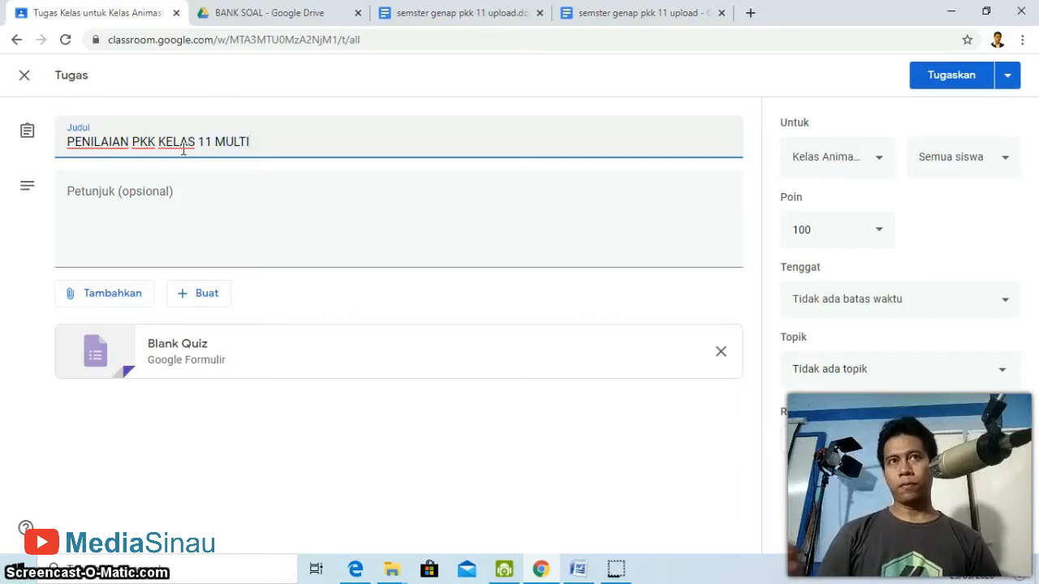
# Enter the assignment instructions on three lines: "1. Berdoalah sebelum mengerjakan", "2. Pilihlah jawaban yang paling benar", "3. Kerjakan dengan jujur".
pyautogui.click(181, 191)
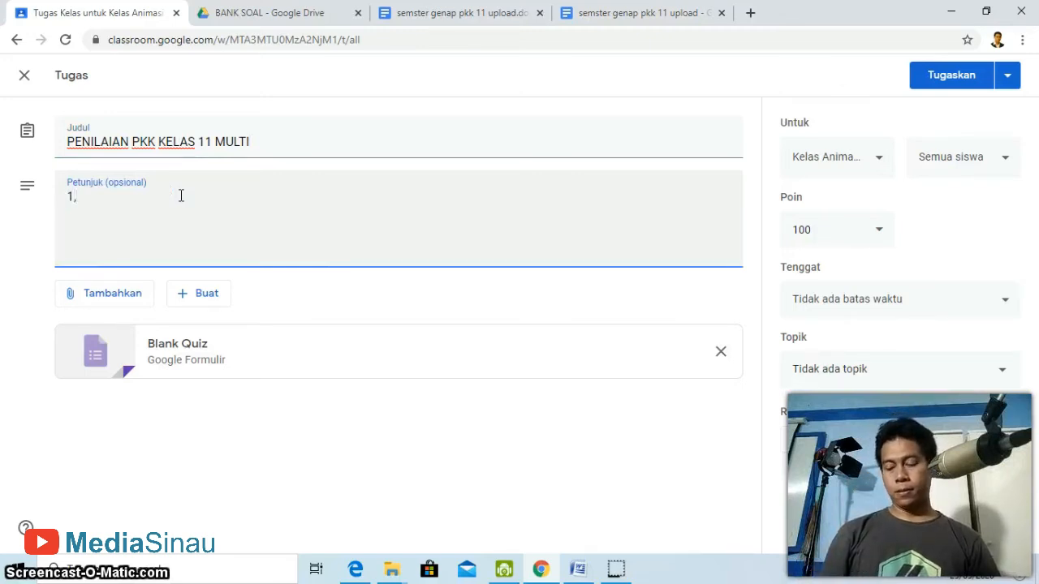
pyautogui.write('1. kE')
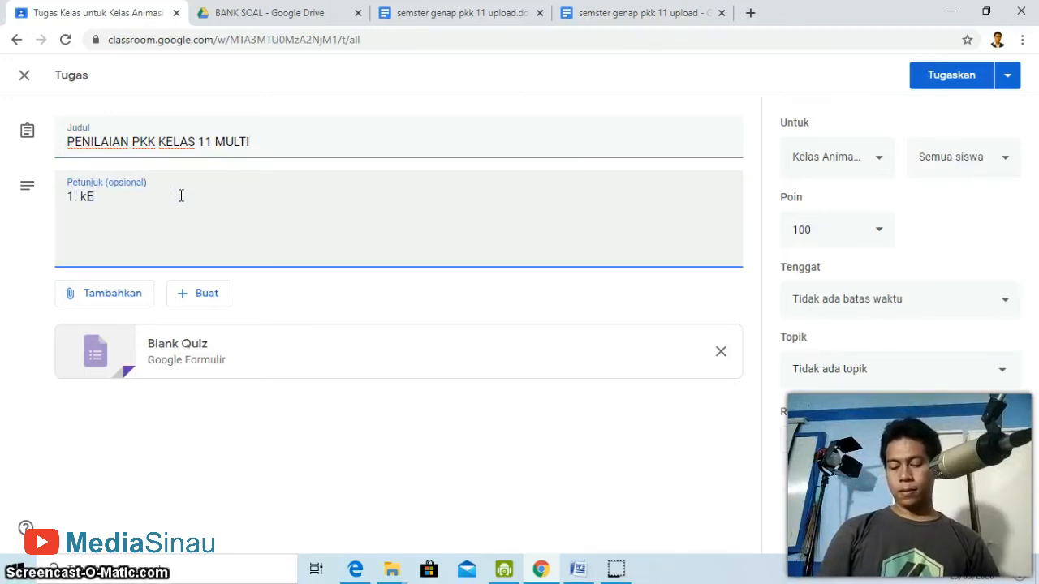
pyautogui.press('BackSpace')
pyautogui.press('BackSpace')
pyautogui.write('BERDO')
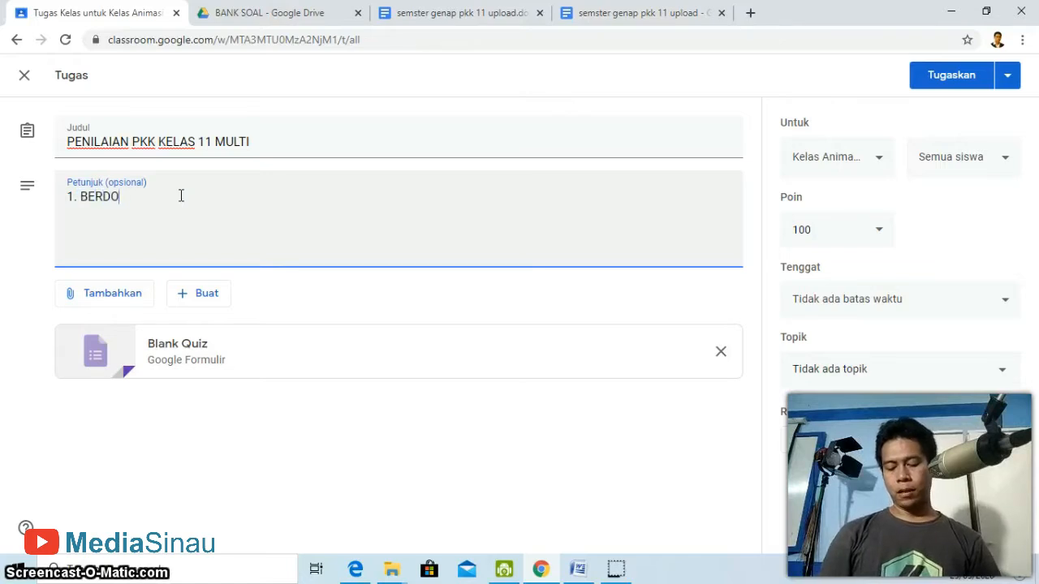
pyautogui.press('BackSpace')
pyautogui.press('BackSpace')
pyautogui.press('BackSpace')
pyautogui.press('BackSpace')
pyautogui.press('BackSpace')
pyautogui.press('BackSpace')
pyautogui.press('BackSpace')
pyautogui.press('BackSpace')
pyautogui.press('BackSpace')
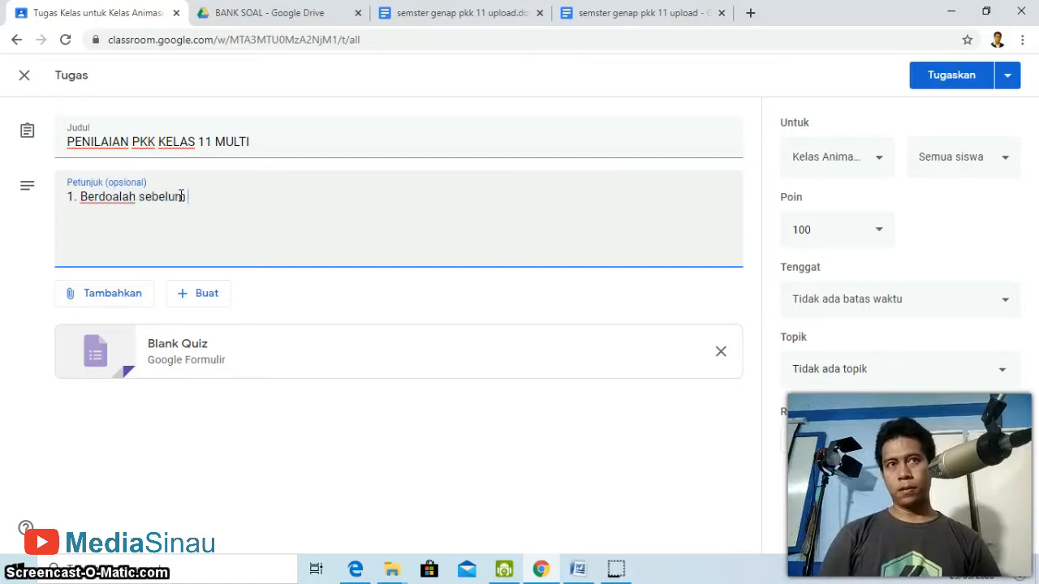
pyautogui.write('mengerjakan 2. Pi')
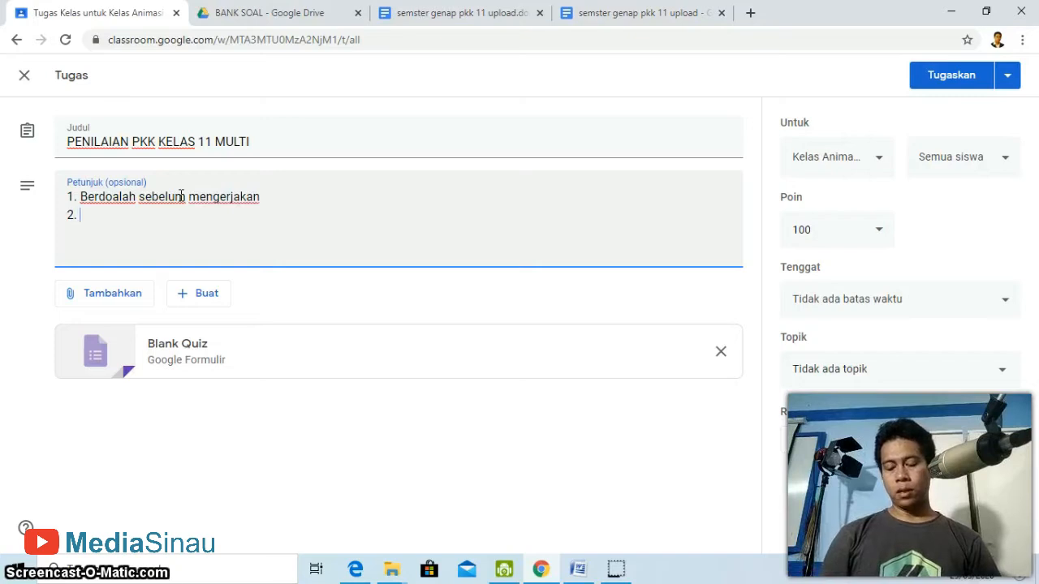
pyautogui.write('lihlah jawaban')
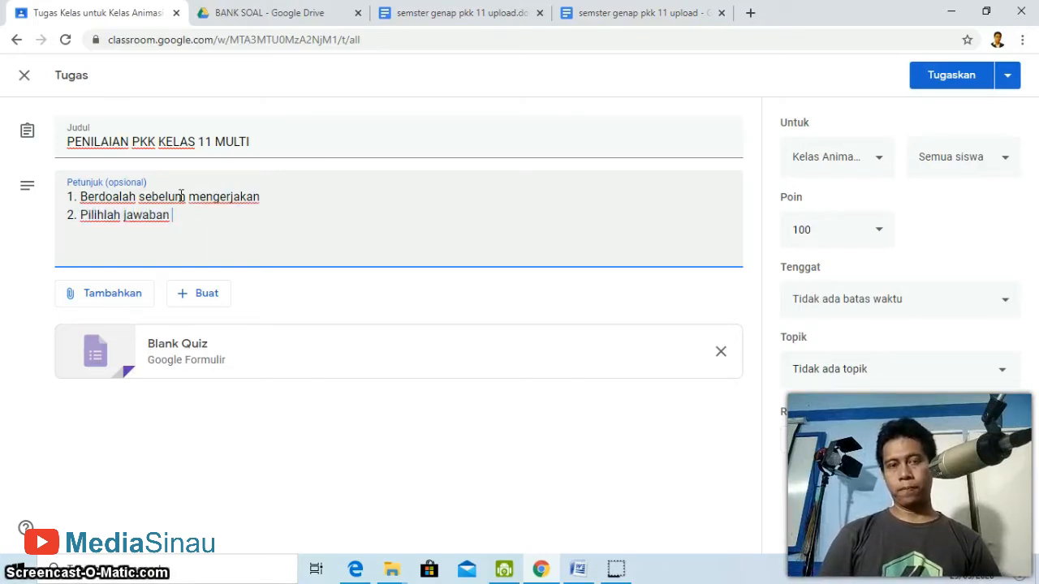
pyautogui.write(' yang pa')
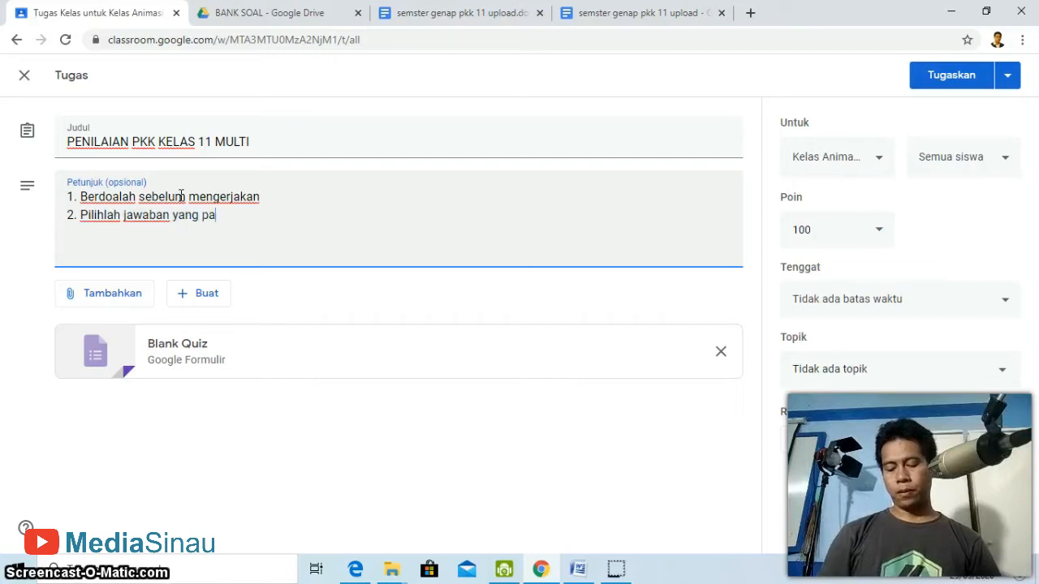
pyautogui.write('ling benar')
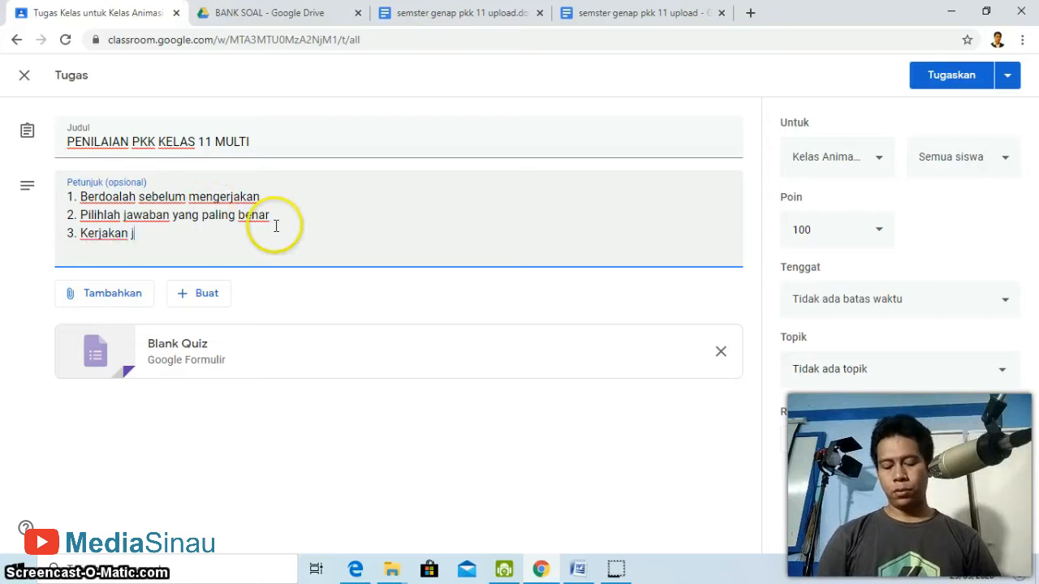
pyautogui.press('BackSpace')
pyautogui.write('dengan jujur')
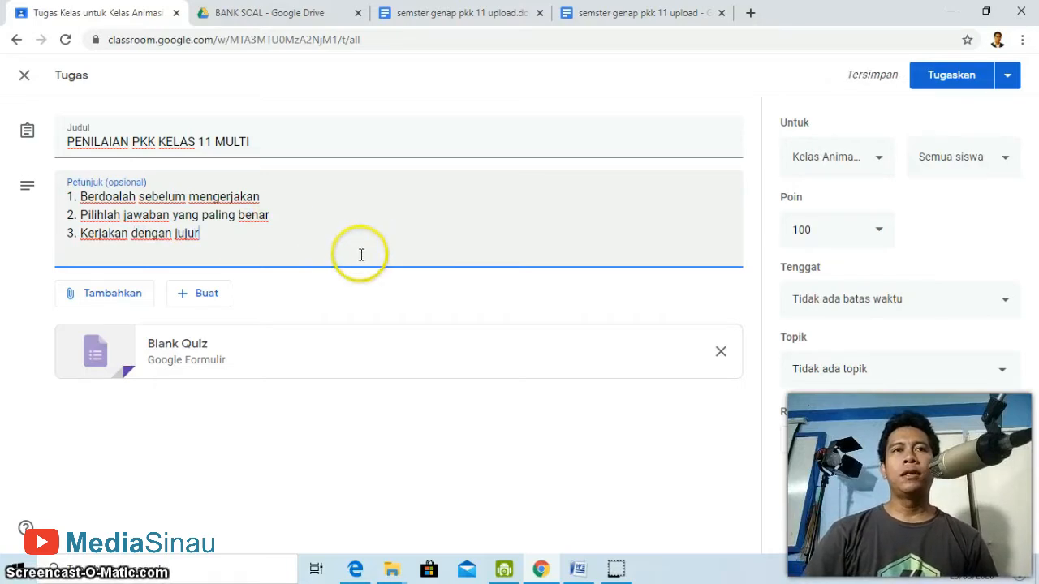
# Open the attached Blank Quiz form and set its title to "Penilaian PKK kelas 11".
pyautogui.click(208, 346)
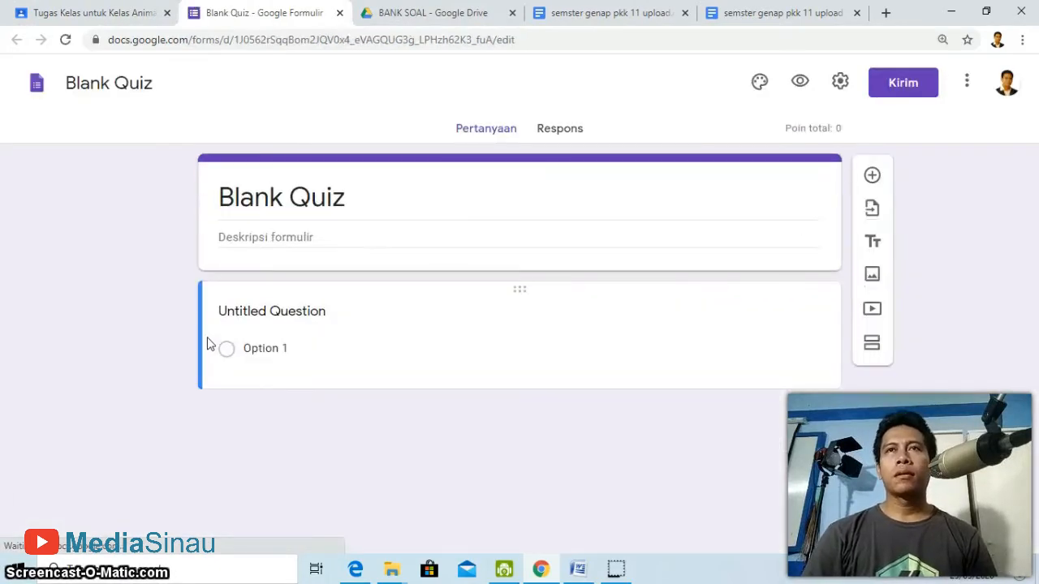
pyautogui.click(346, 205)
pyautogui.write('Peni')
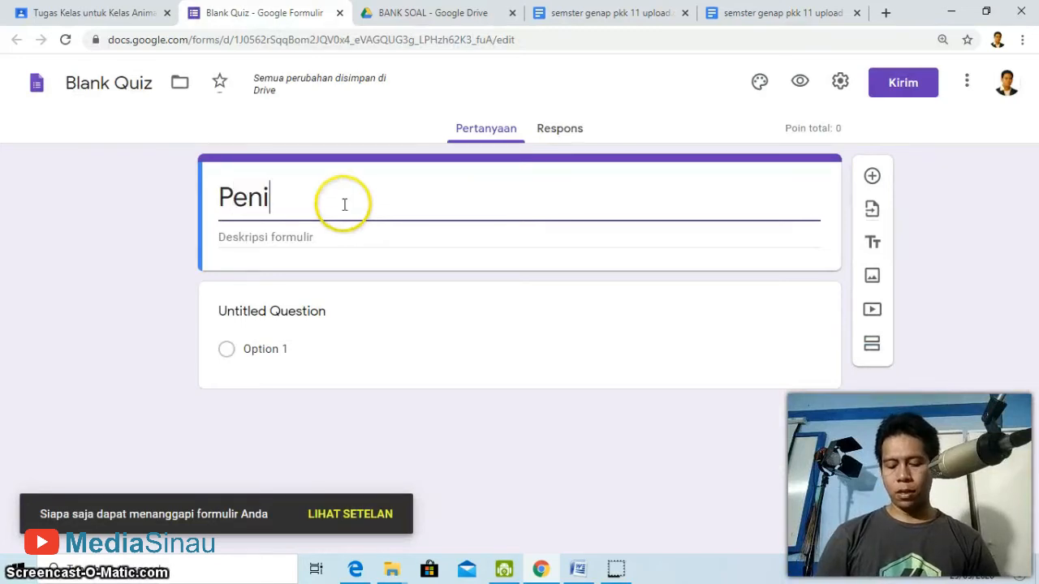
pyautogui.write('l')
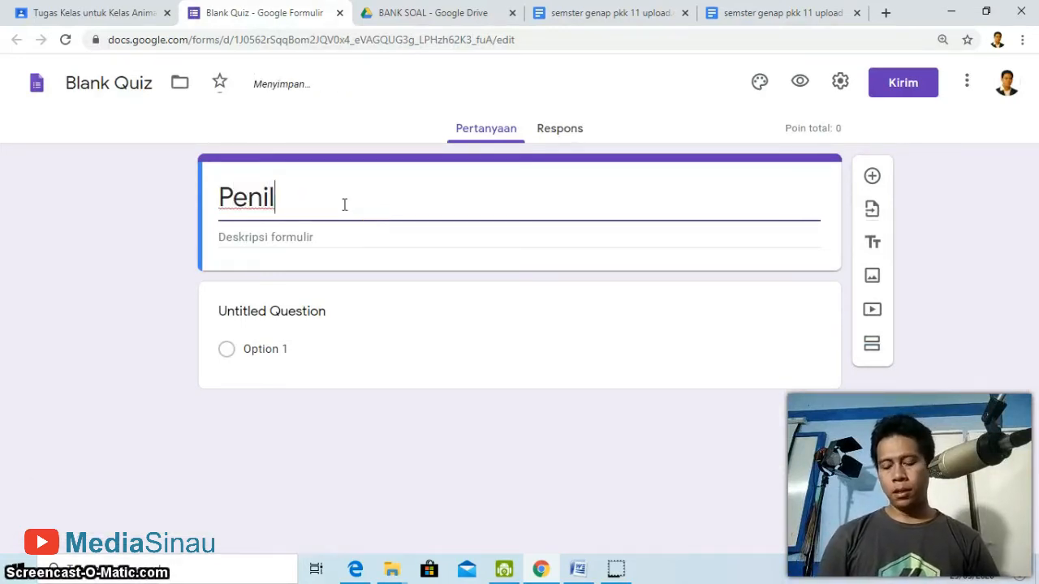
pyautogui.write('ainAIAN')
pyautogui.press('BackSpace')
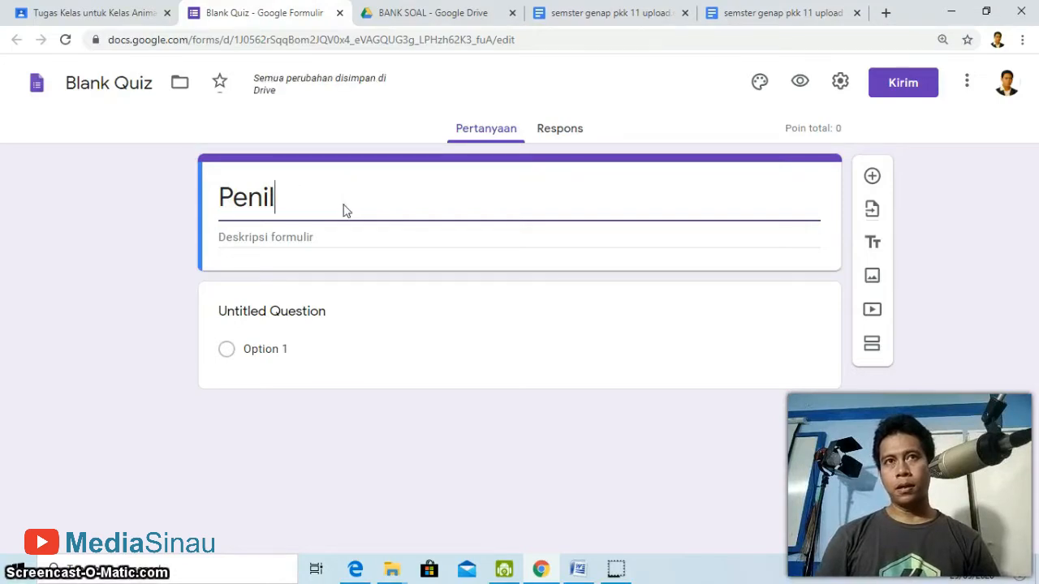
pyautogui.write('ia')
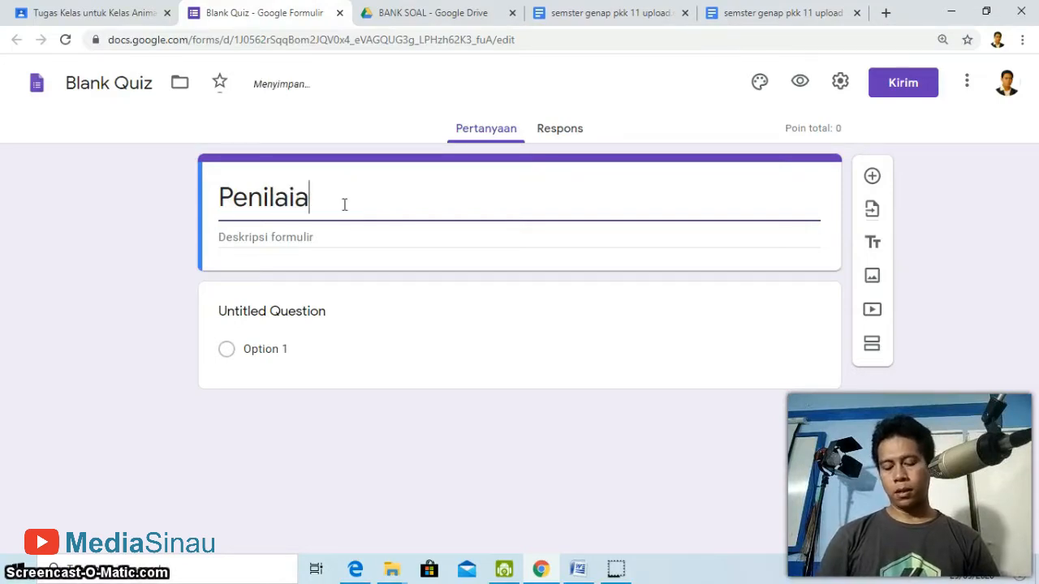
pyautogui.write('n harian')
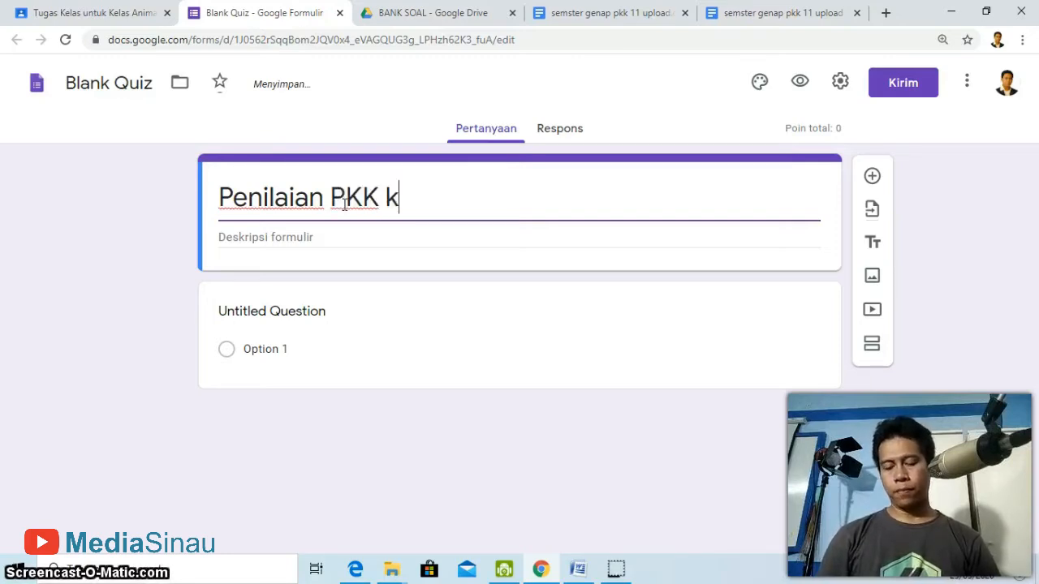
pyautogui.write('elas 11')
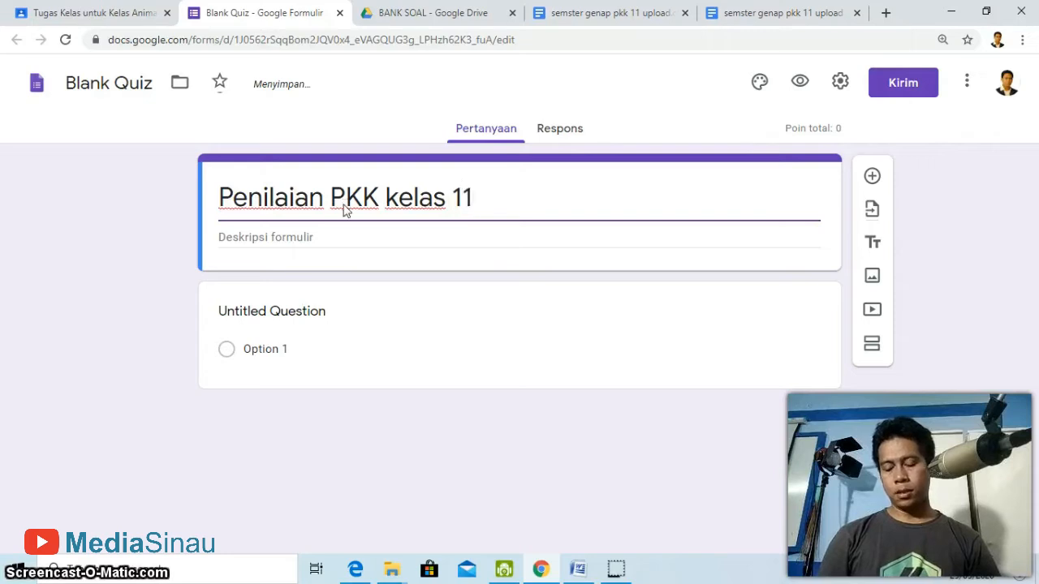
# Copy the form title and use it to rename the form file "Penilaian PKK kelas 11".
pyautogui.moveTo(476, 199); pyautogui.dragTo(202, 213)
pyautogui.hotkey('ctrl', 'c')
pyautogui.click(139, 101)
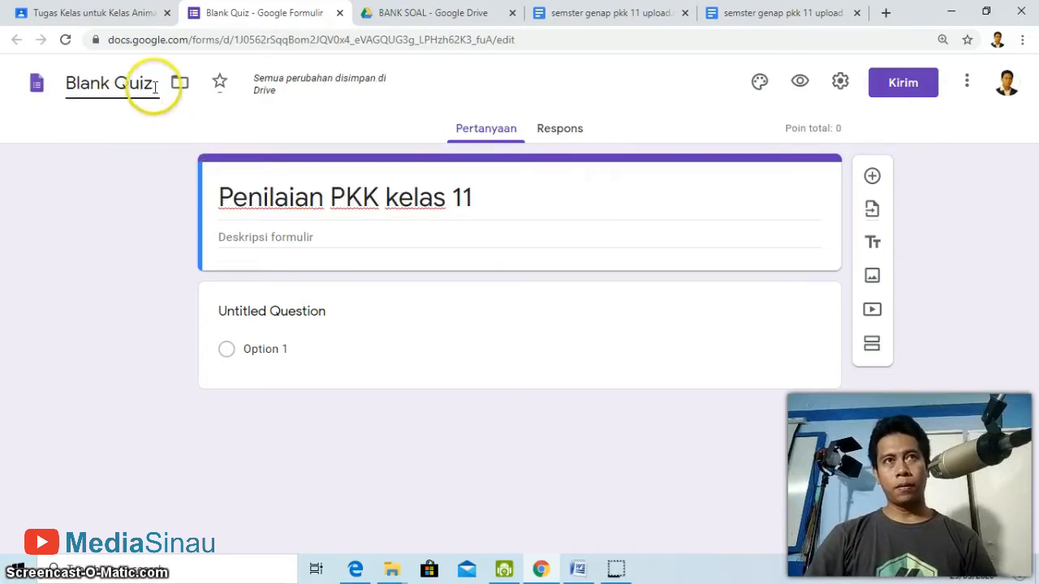
pyautogui.moveTo(151, 104); pyautogui.dragTo(47, 88)
pyautogui.hotkey('ctrl', 'v')
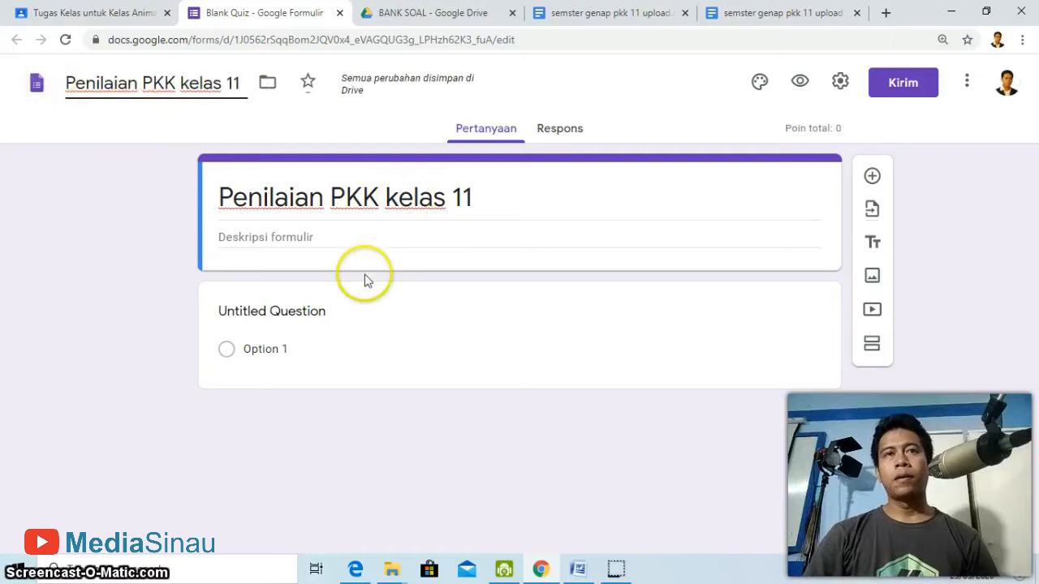
# Enter the form description "Pilihlah Jawaban Yang Paling Benar".
pyautogui.click(268, 238)
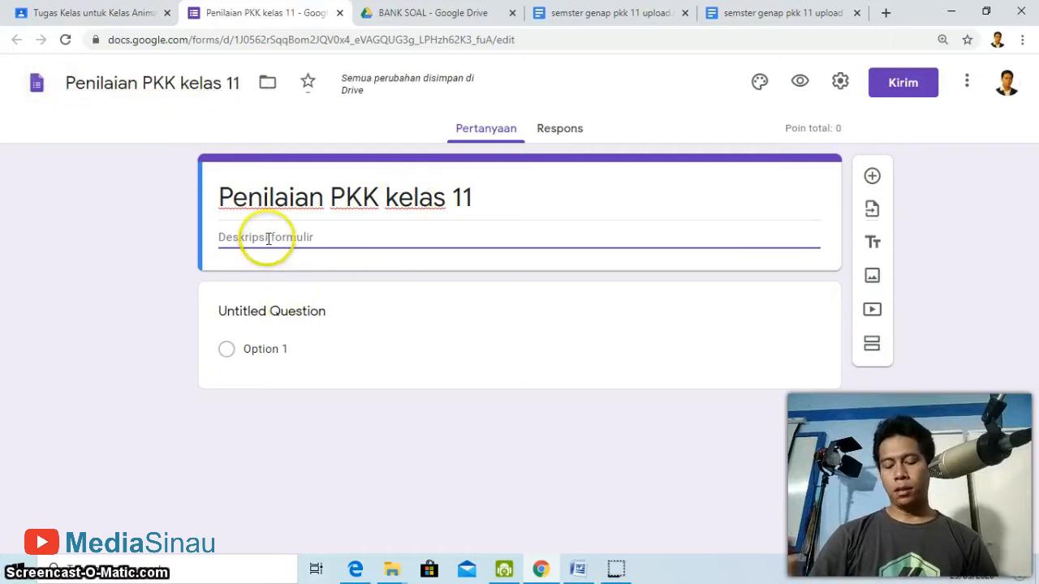
pyautogui.write('plLl')
pyautogui.press('BackSpace')
pyautogui.press('BackSpace')
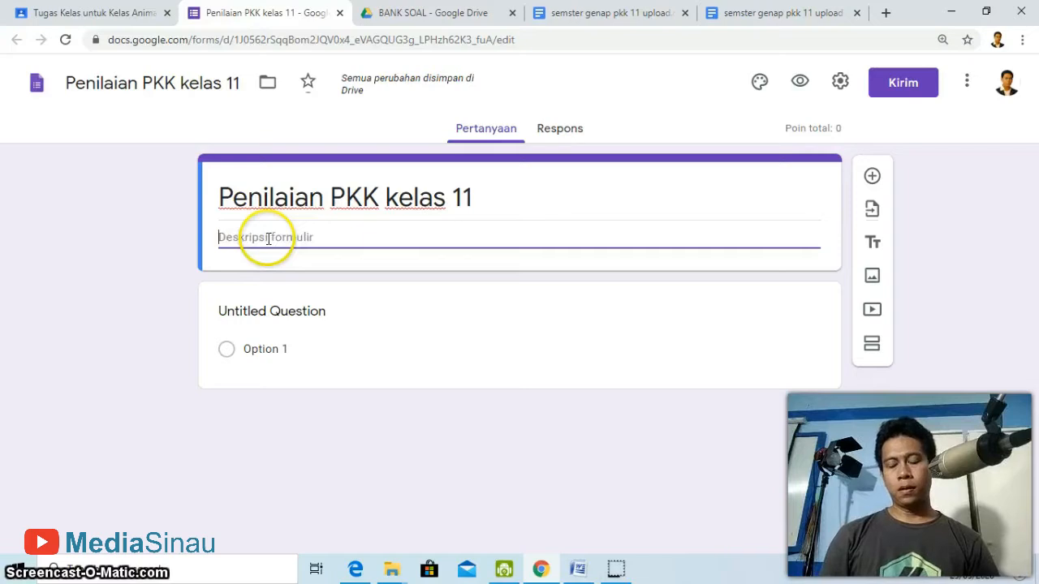
pyautogui.write('Pilih ')
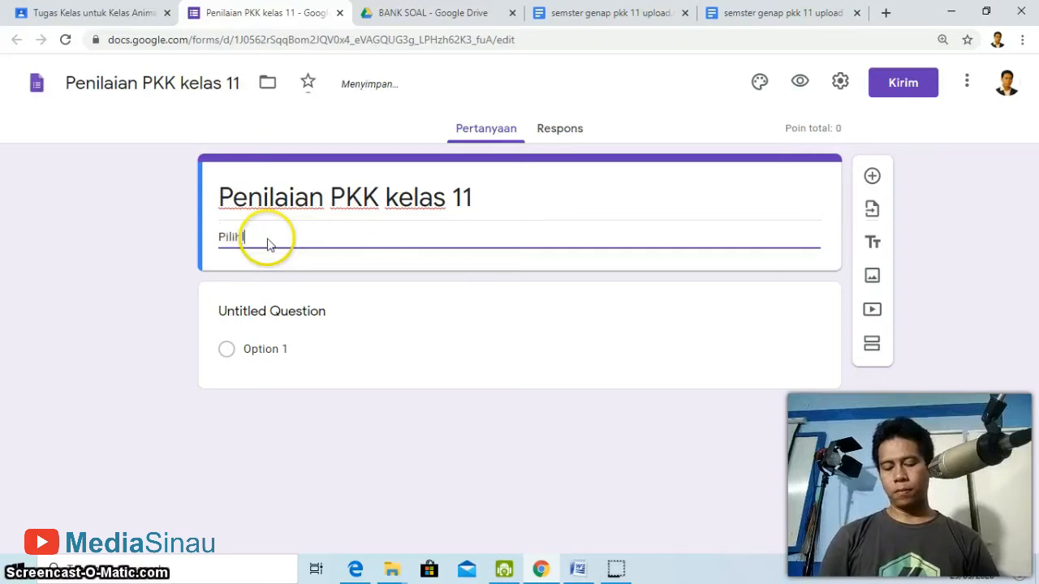
pyautogui.write('ah Jawaban Yang Paling Tep')
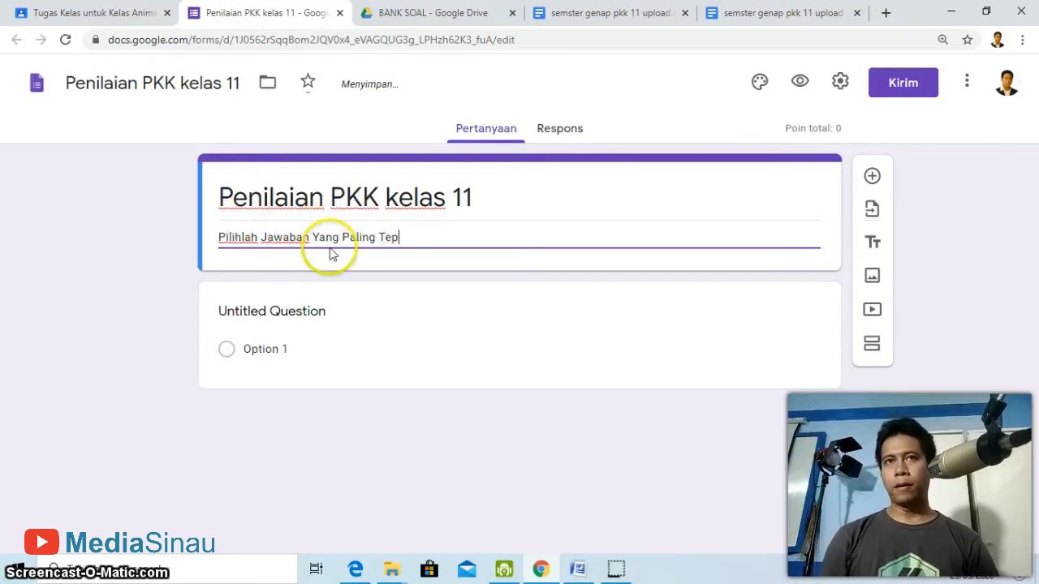
pyautogui.press('BackSpace')
pyautogui.press('BackSpace')
pyautogui.press('BackSpace')
pyautogui.write('B')
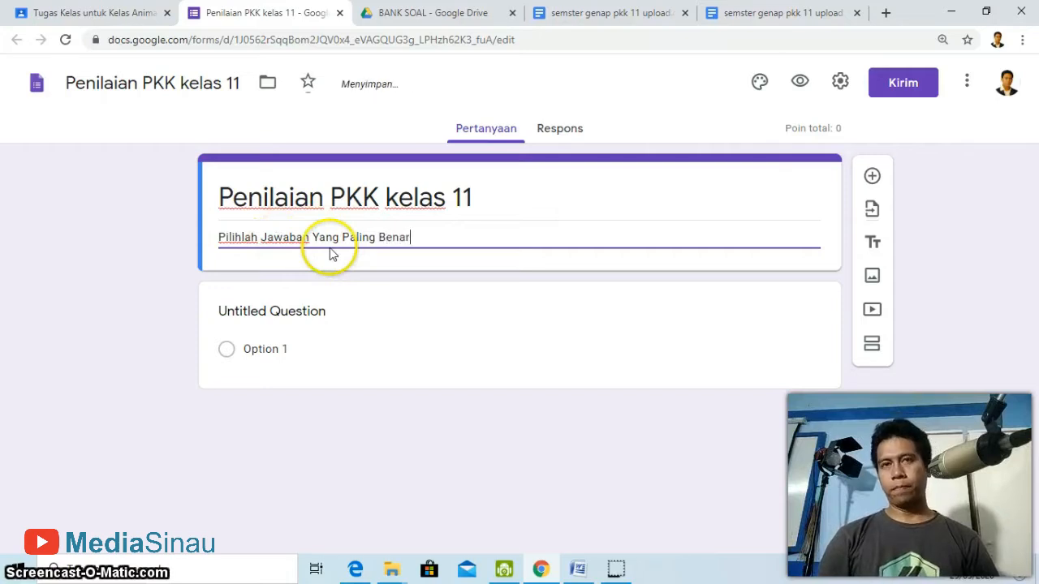
pyautogui.write('enar')
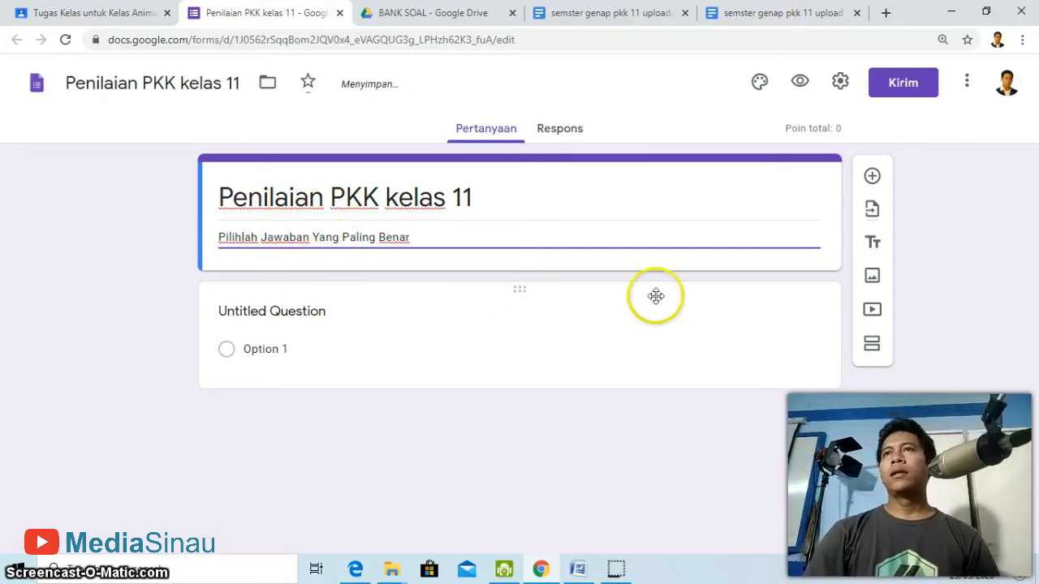
pyautogui.click(941, 221)
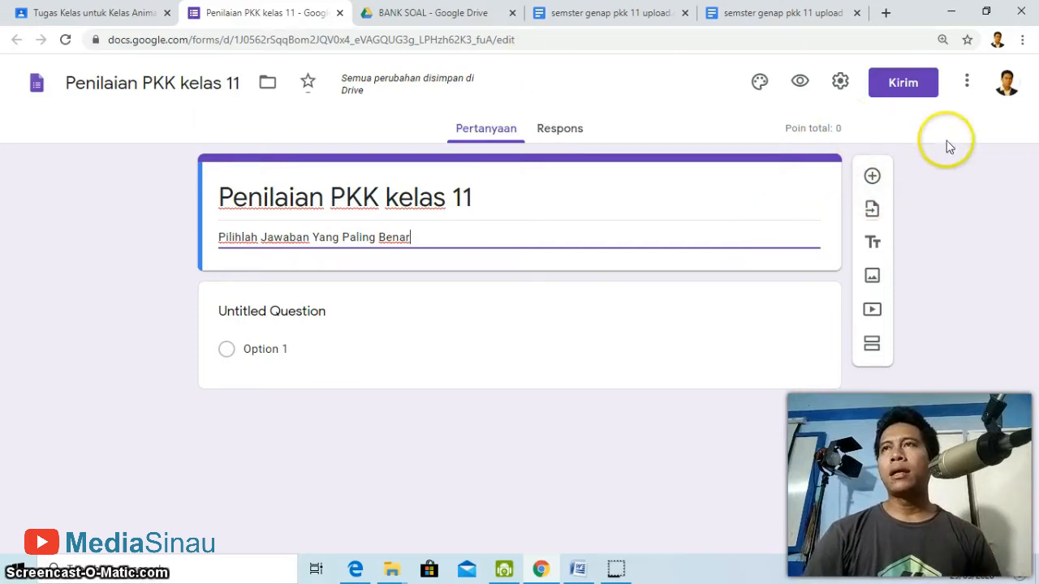
# Browse the add-ons marketplace for forms and open the page of the Form Builder add-on.
pyautogui.click(968, 89)
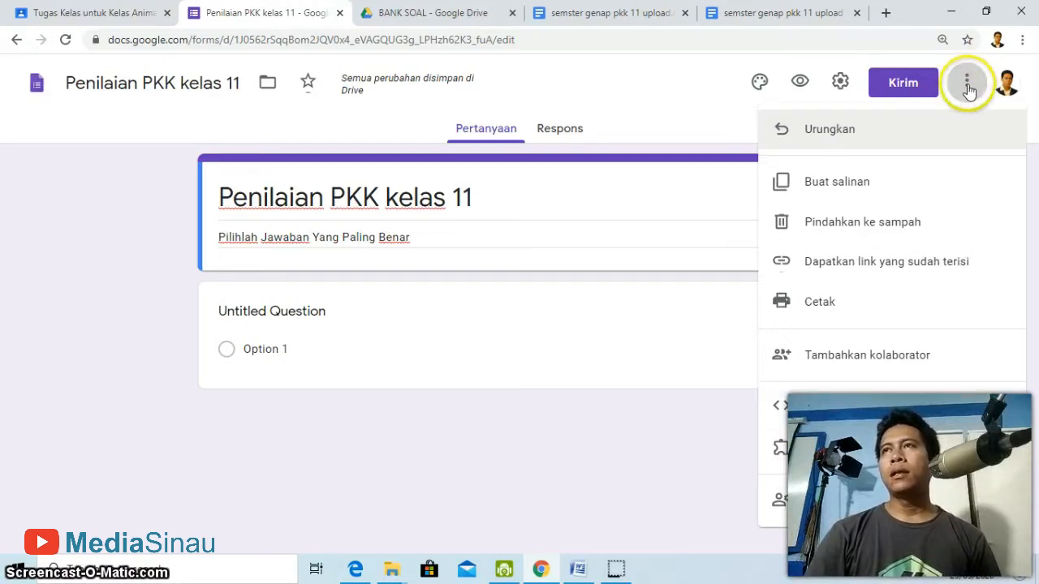
pyautogui.click(828, 451)
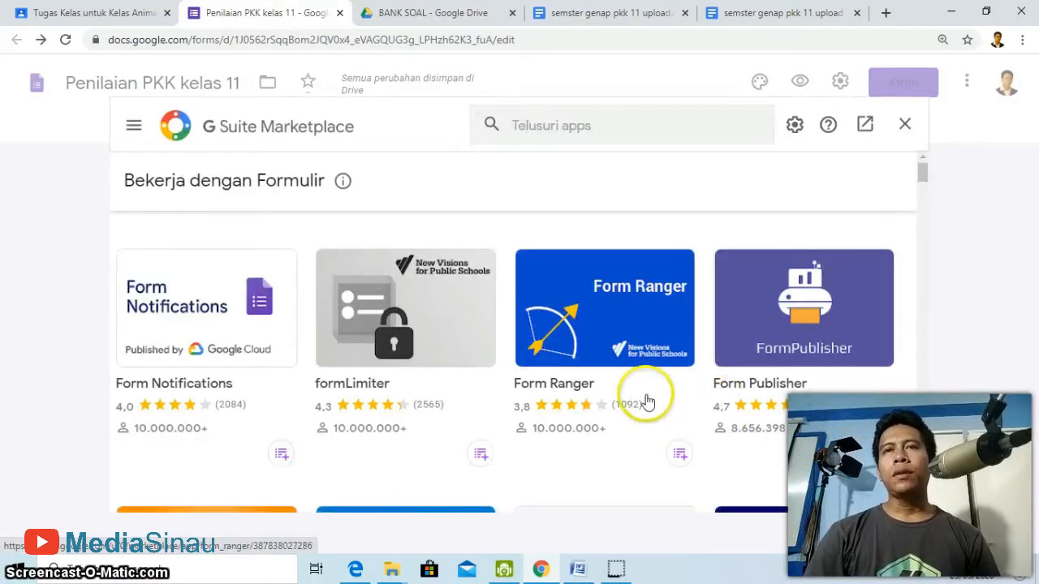
pyautogui.scroll(-2, 648, 400)
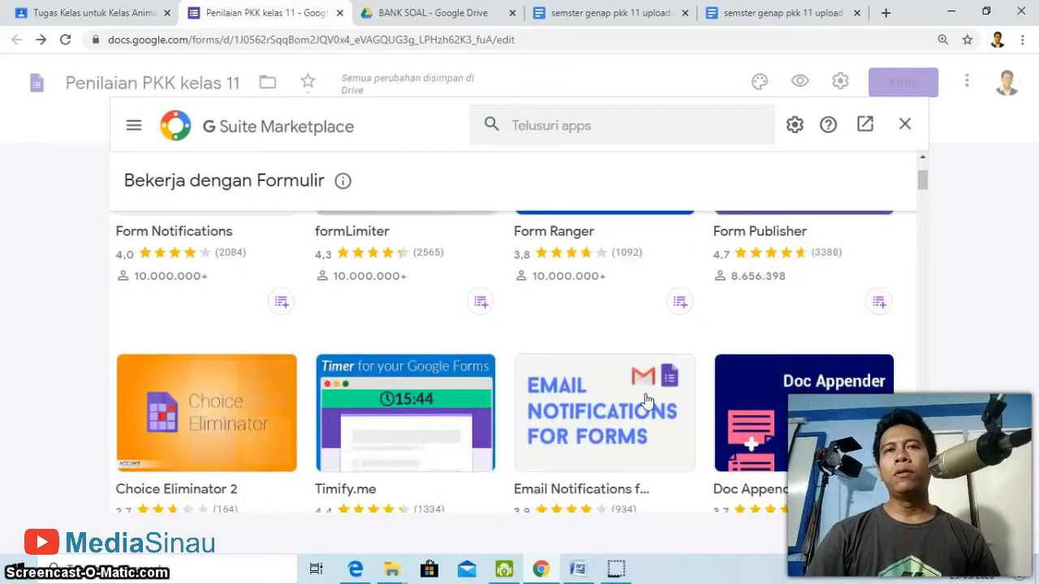
pyautogui.scroll(-4, 647, 399)
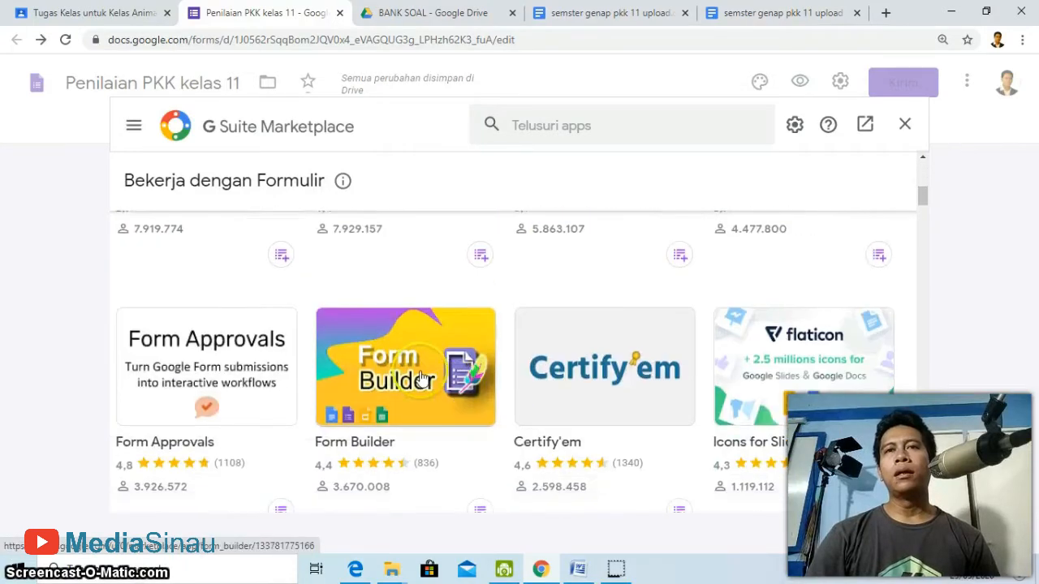
pyautogui.click(421, 377)
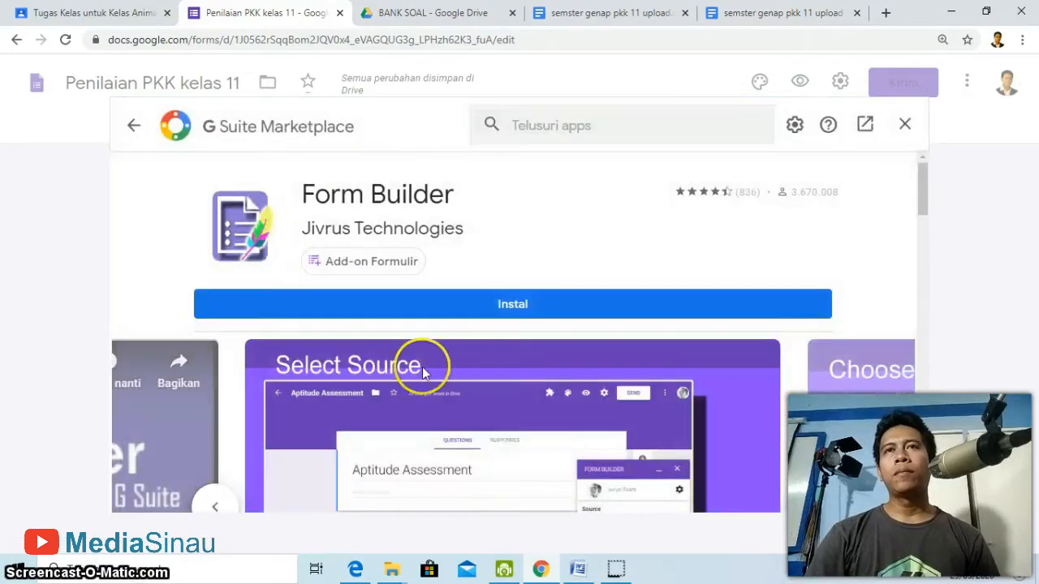
# Install Form Builder, grant it access to the Google account, and close the marketplace.
pyautogui.click(525, 315)
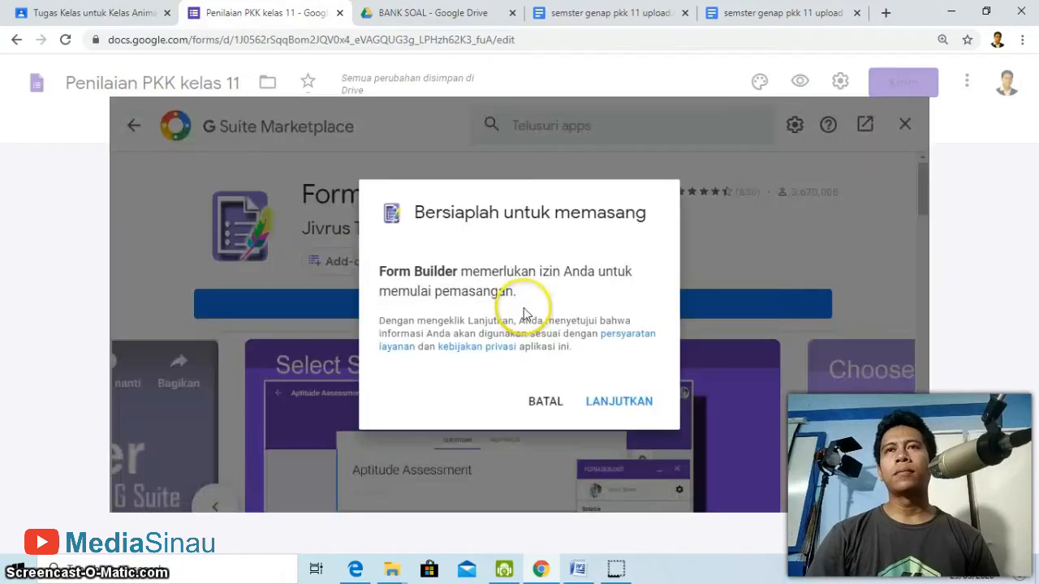
pyautogui.click(608, 402)
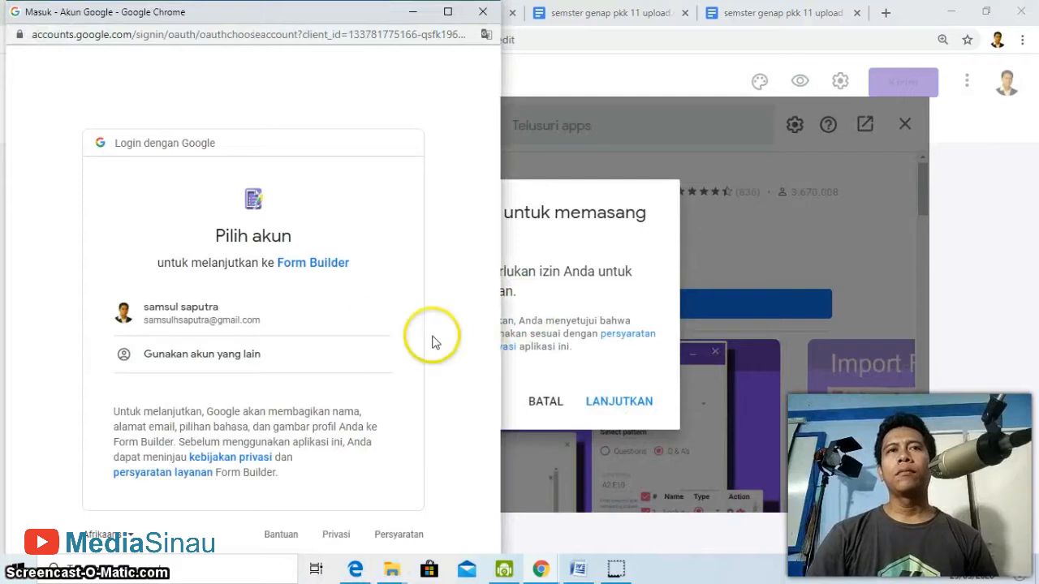
pyautogui.click(198, 315)
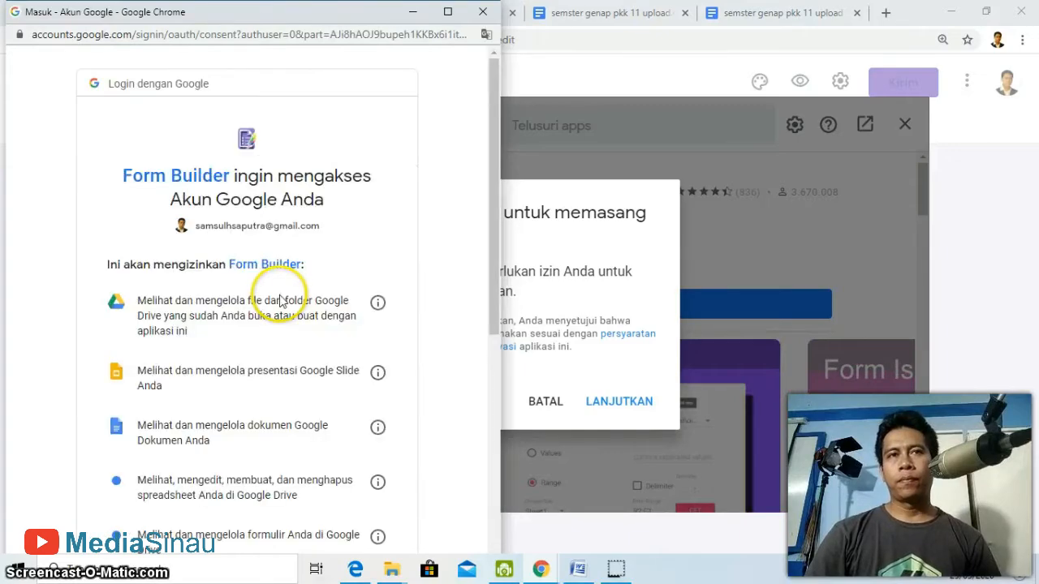
pyautogui.scroll(-6, 280, 301)
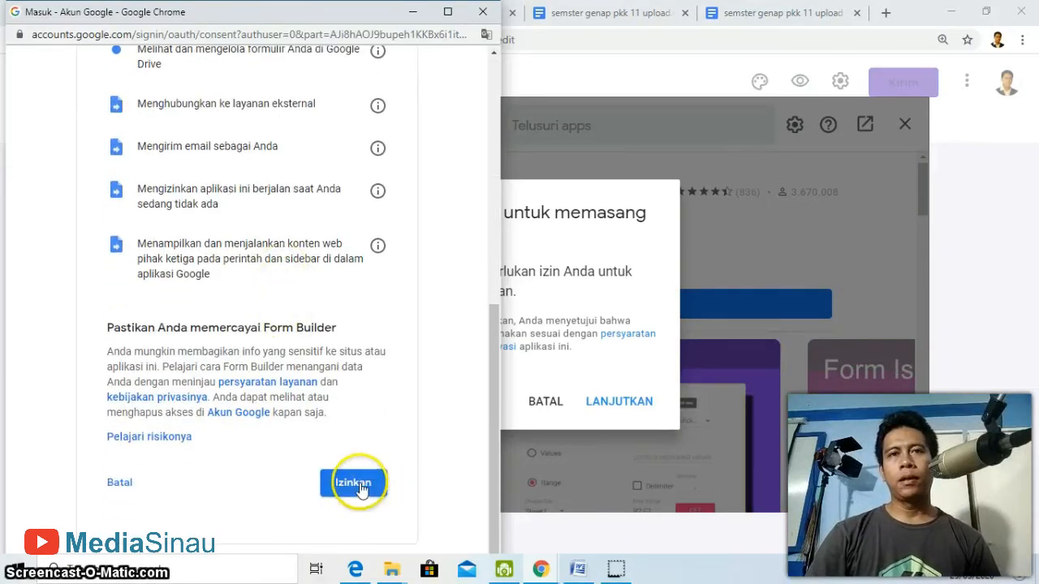
pyautogui.click(355, 484)
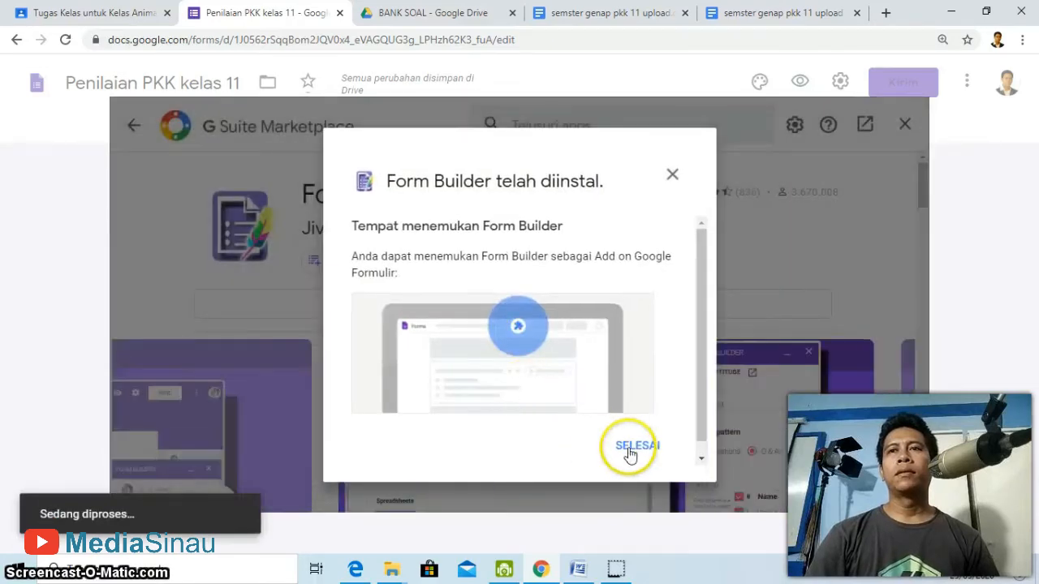
pyautogui.click(629, 438)
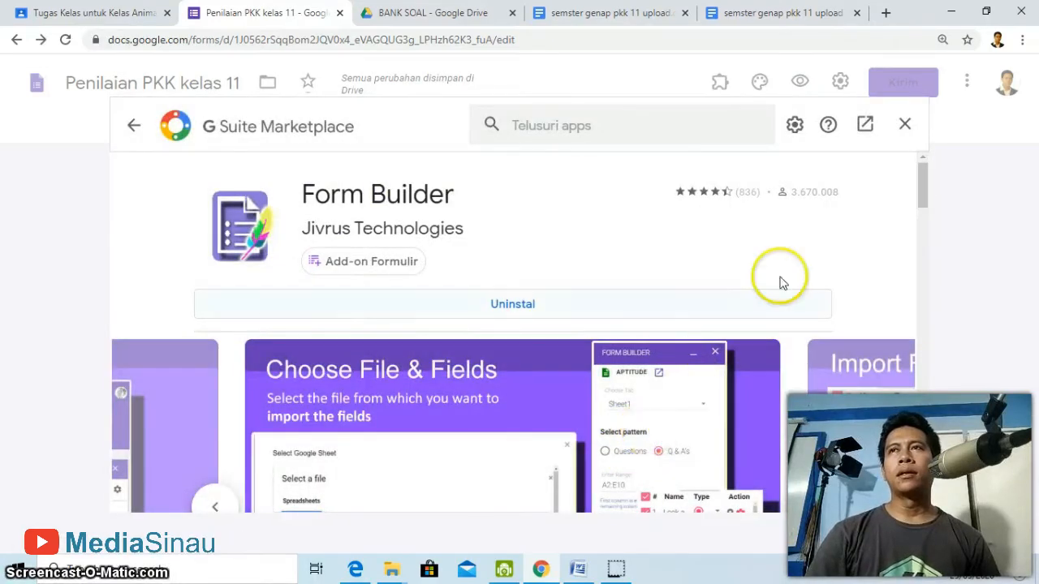
pyautogui.click(903, 124)
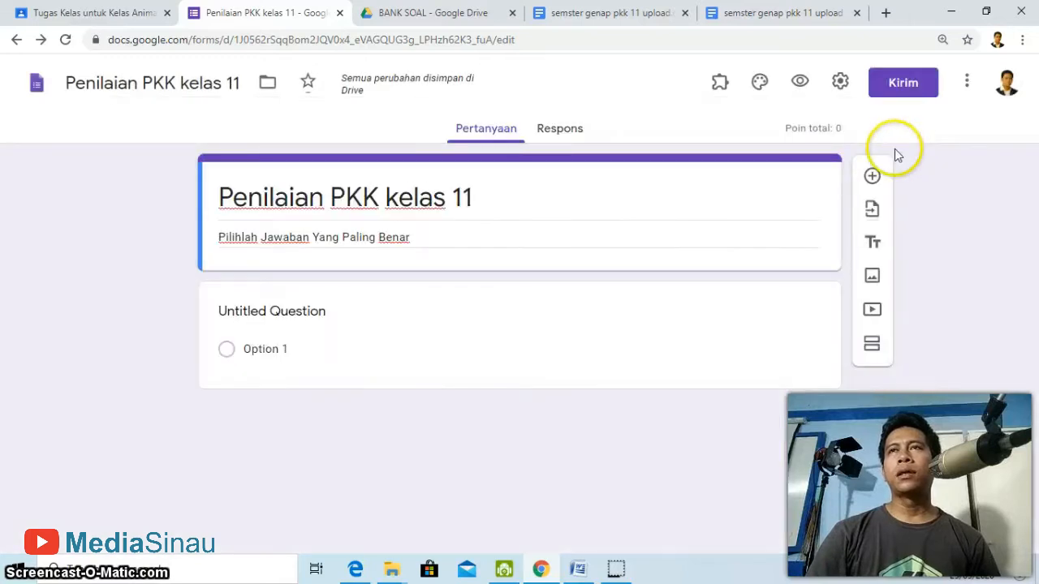
# Start the Form Builder add-on and select the Google document "semster genap pkk 11 upload" as the import source.
pyautogui.click(719, 86)
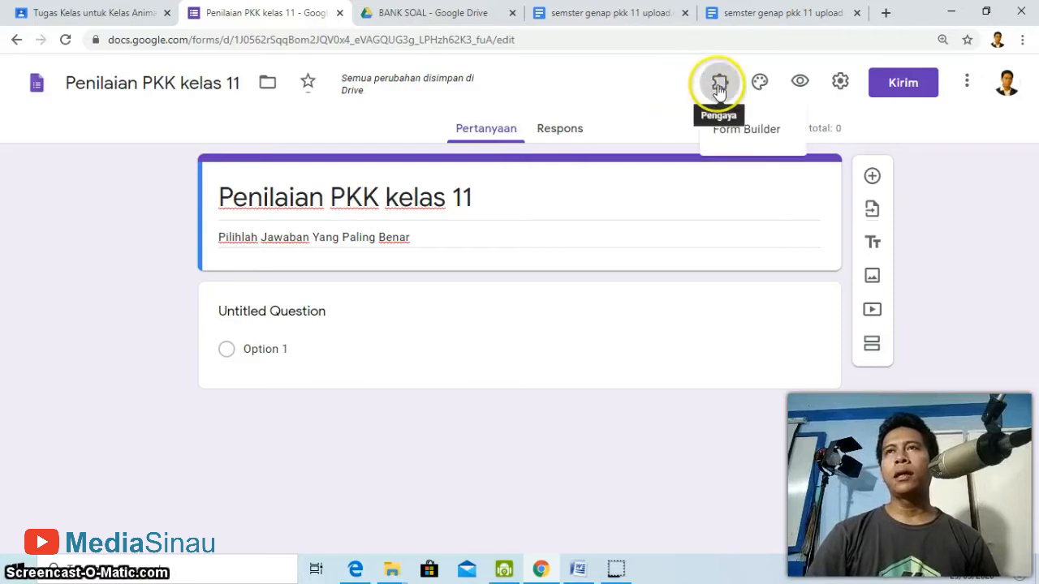
pyautogui.click(728, 131)
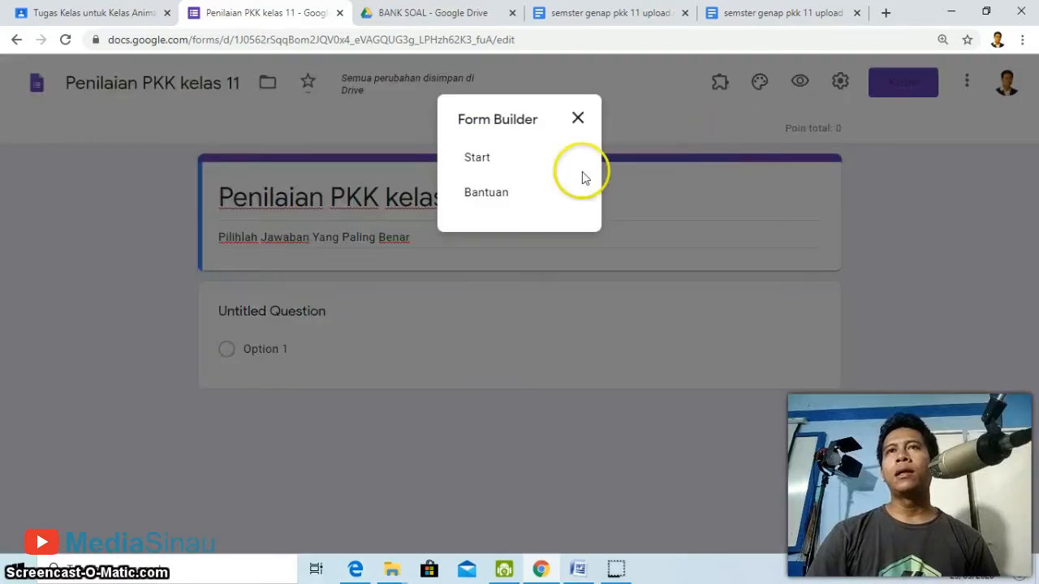
pyautogui.click(482, 160)
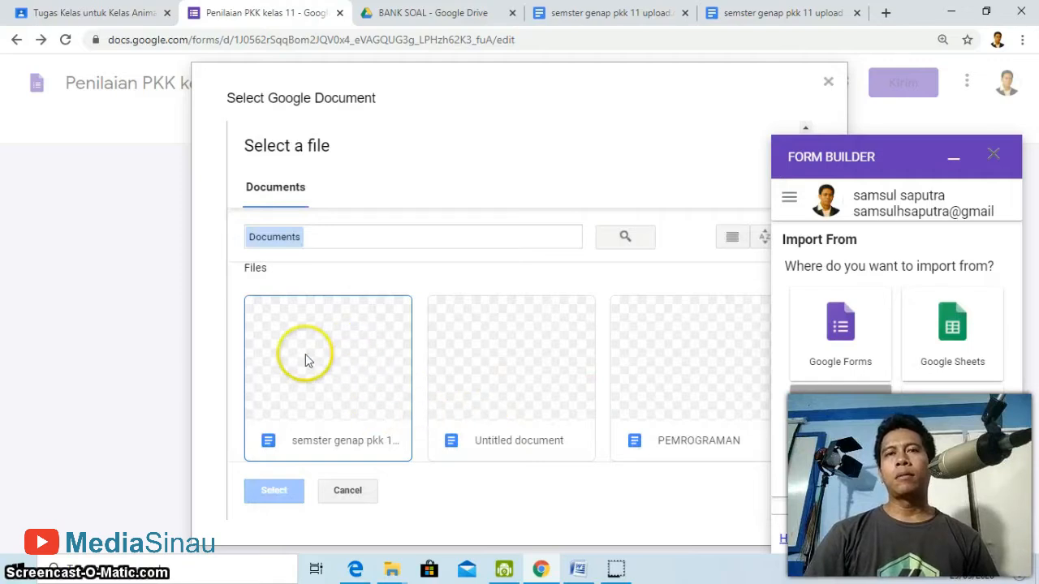
pyautogui.click(330, 370)
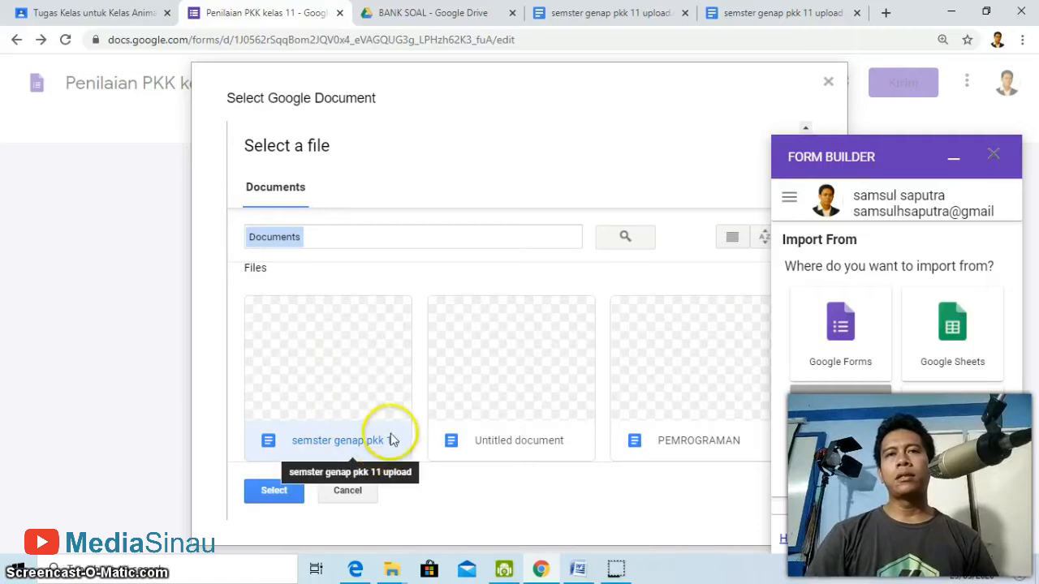
pyautogui.click(274, 492)
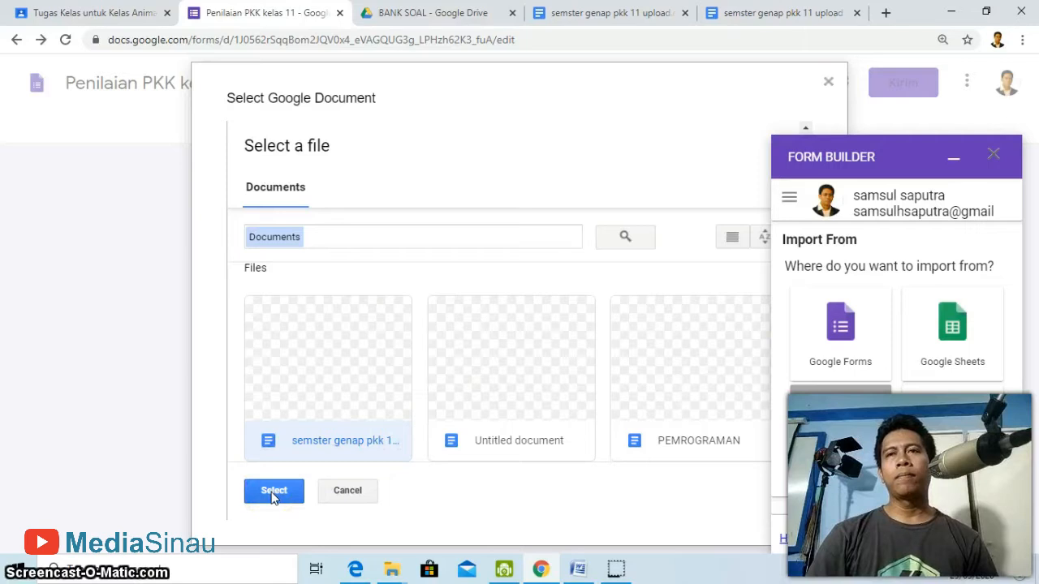
pyautogui.click(905, 434)
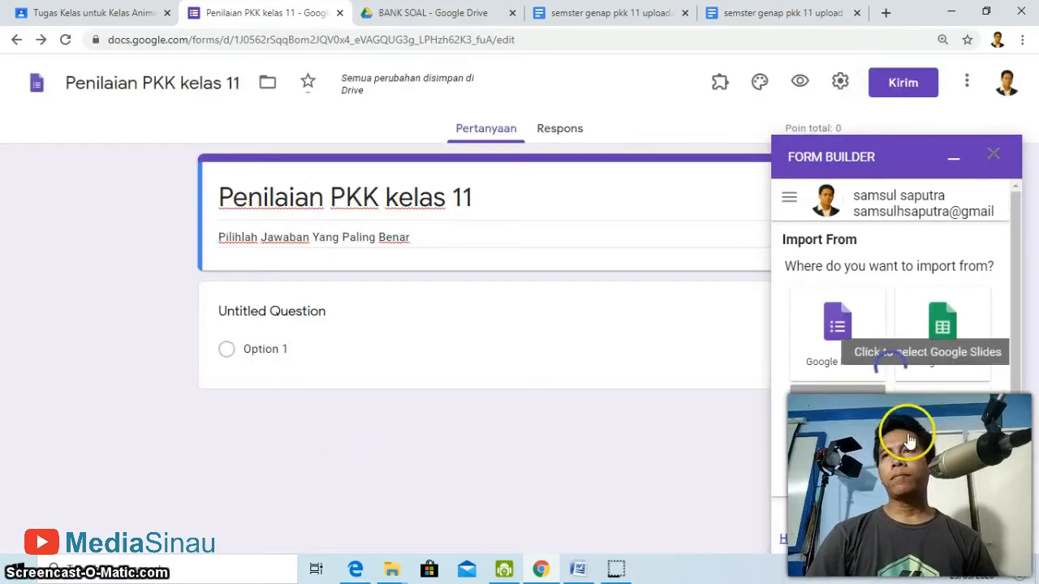
pyautogui.click(997, 366)
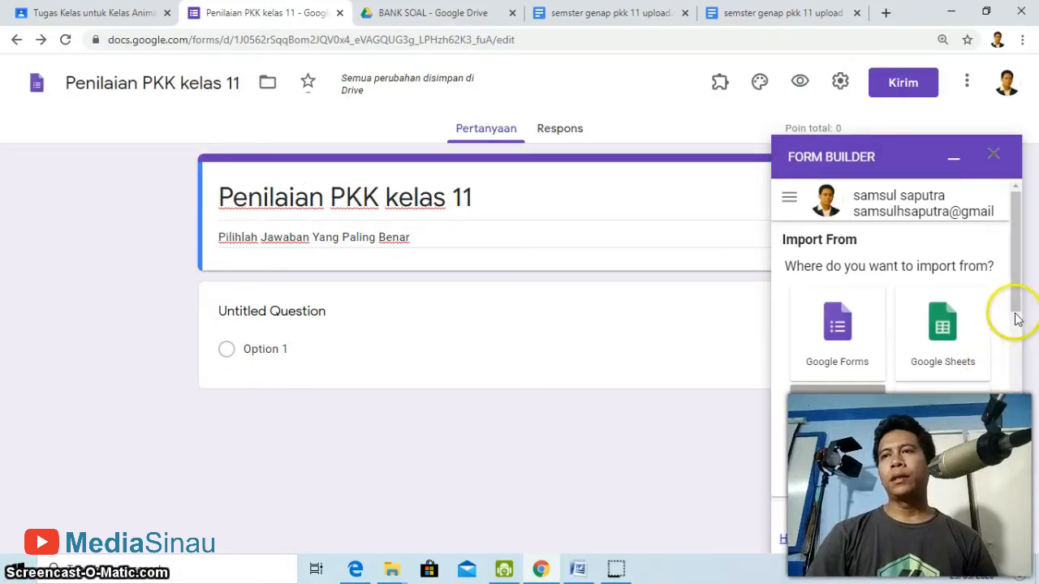
# Import all the listed questions from the Google document into the form and minimise the Form Builder panel.
pyautogui.moveTo(1017, 318); pyautogui.dragTo(1009, 440)
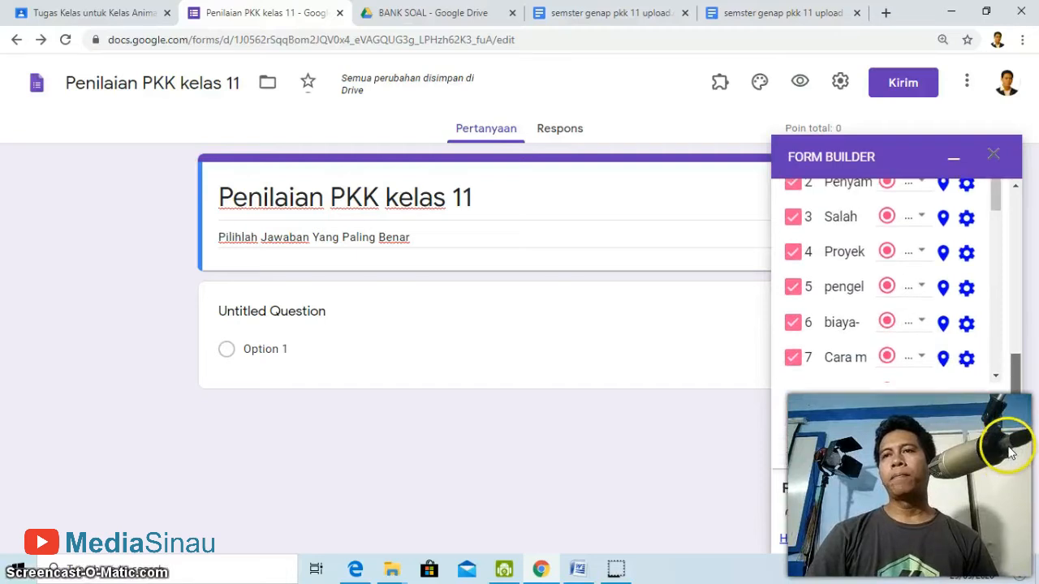
pyautogui.click(925, 437)
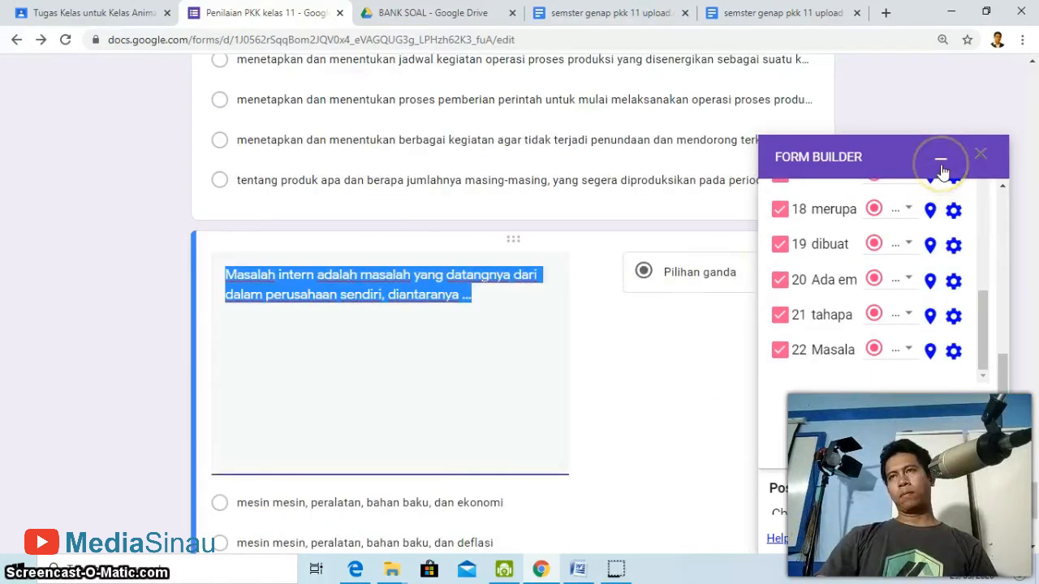
pyautogui.click(940, 162)
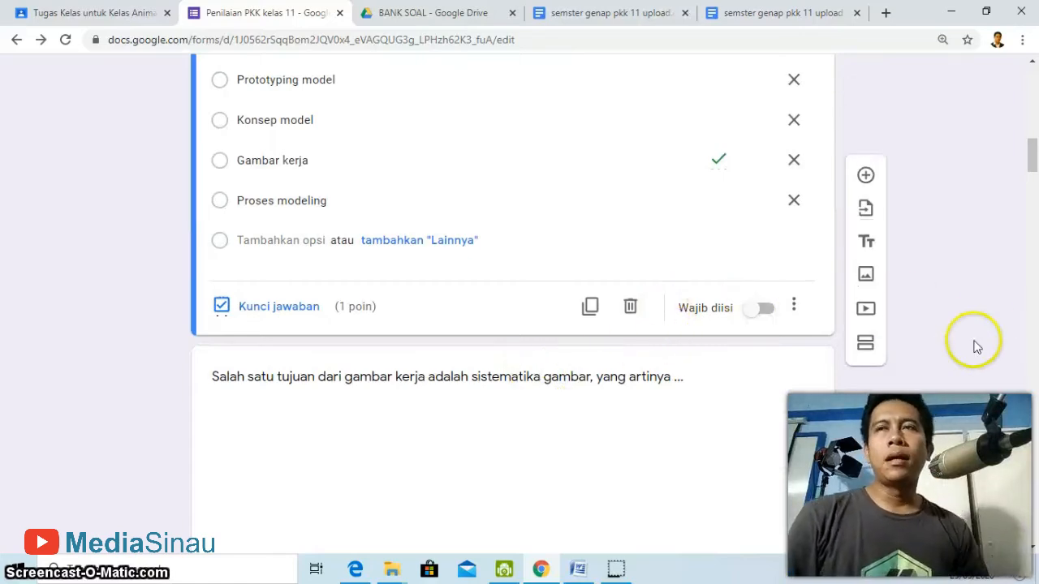
# Examine the first imported question, its answer options and the option marked as correct.
pyautogui.moveTo(1031, 167); pyautogui.dragTo(1024, 104)
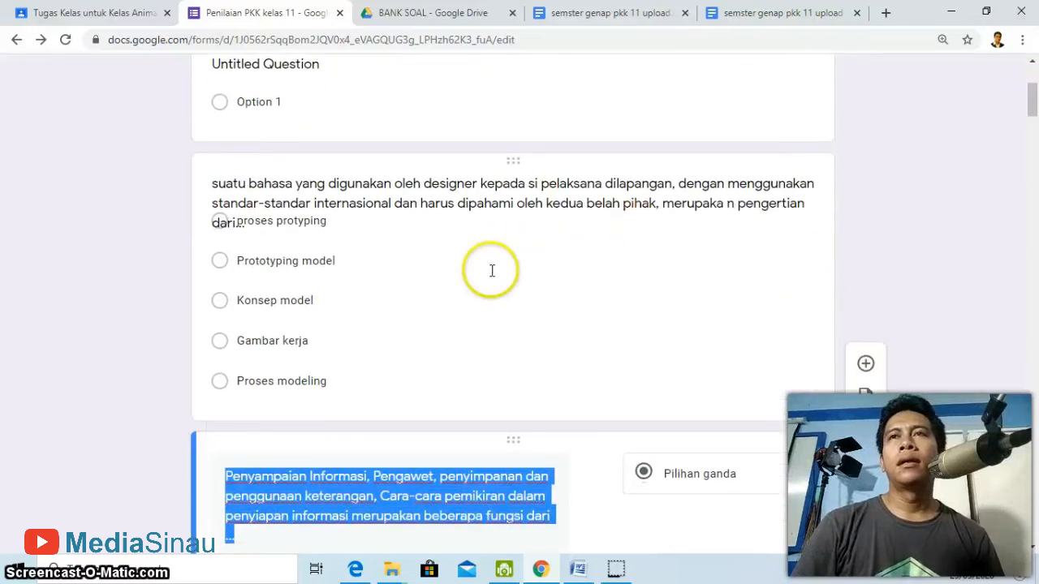
pyautogui.click(465, 202)
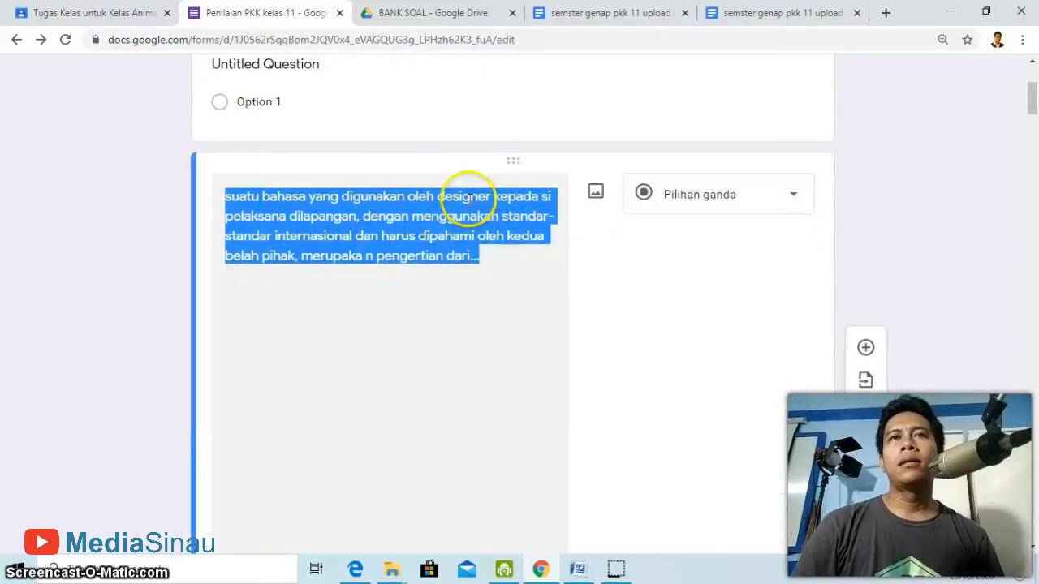
pyautogui.scroll(-5, 450, 270)
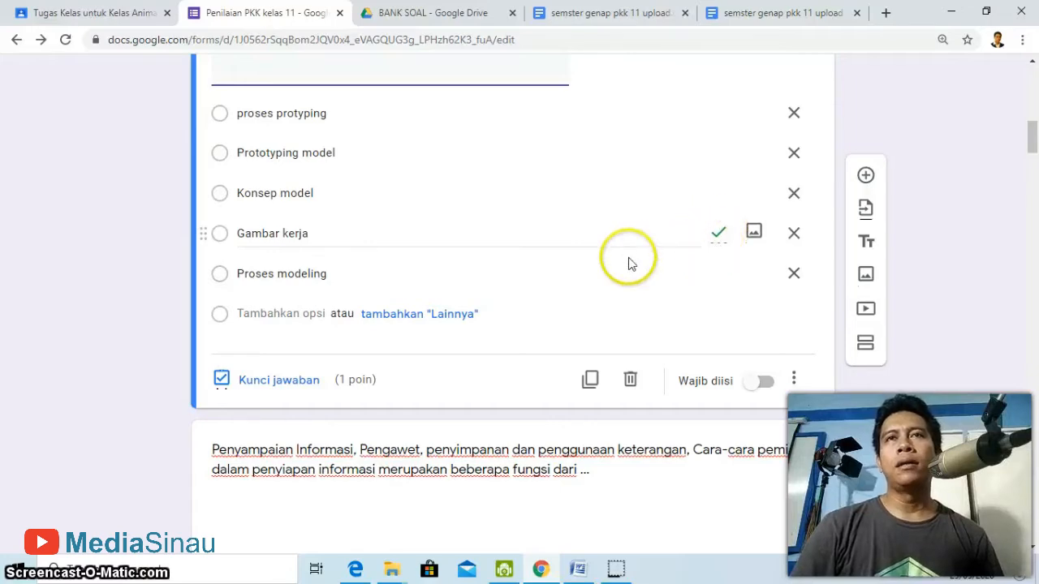
pyautogui.scroll(3, 626, 263)
pyautogui.scroll(-1, 626, 263)
pyautogui.scroll(-2, 626, 263)
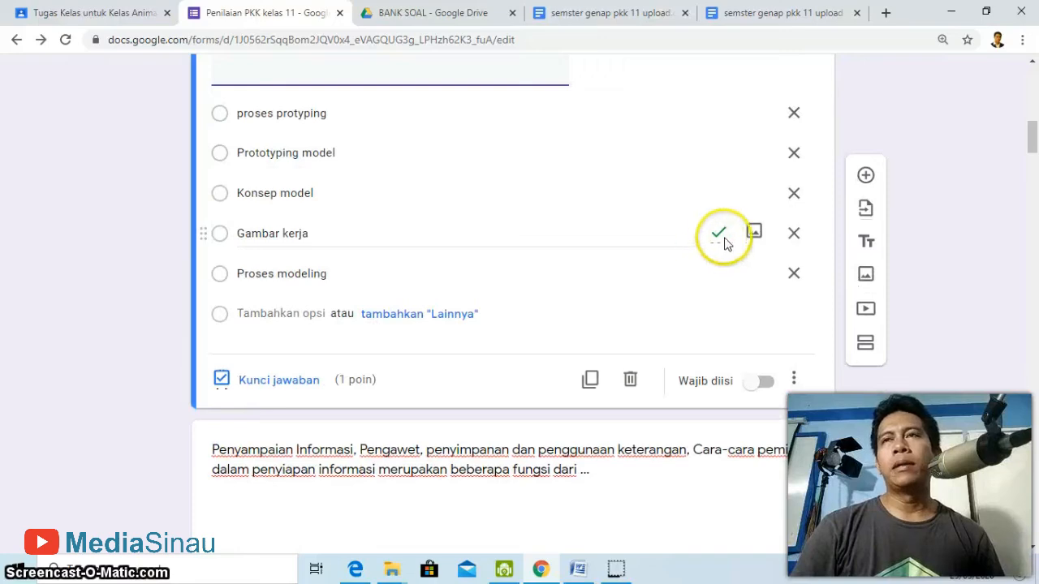
# Examine the options and marked correct answers of the second, third and fourth imported questions.
pyautogui.scroll(-5, 522, 287)
pyautogui.scroll(-5, 522, 288)
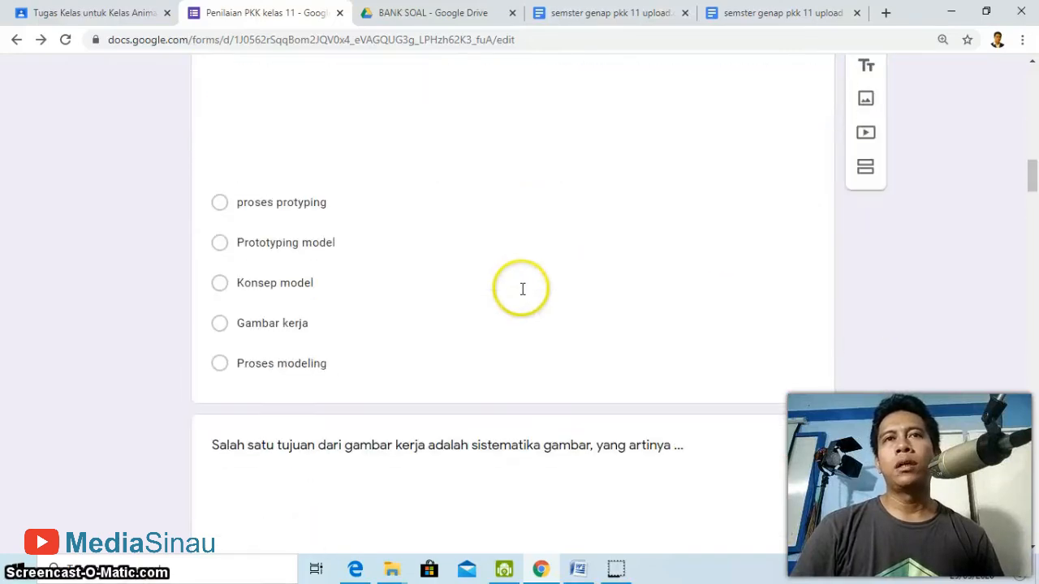
pyautogui.click(318, 143)
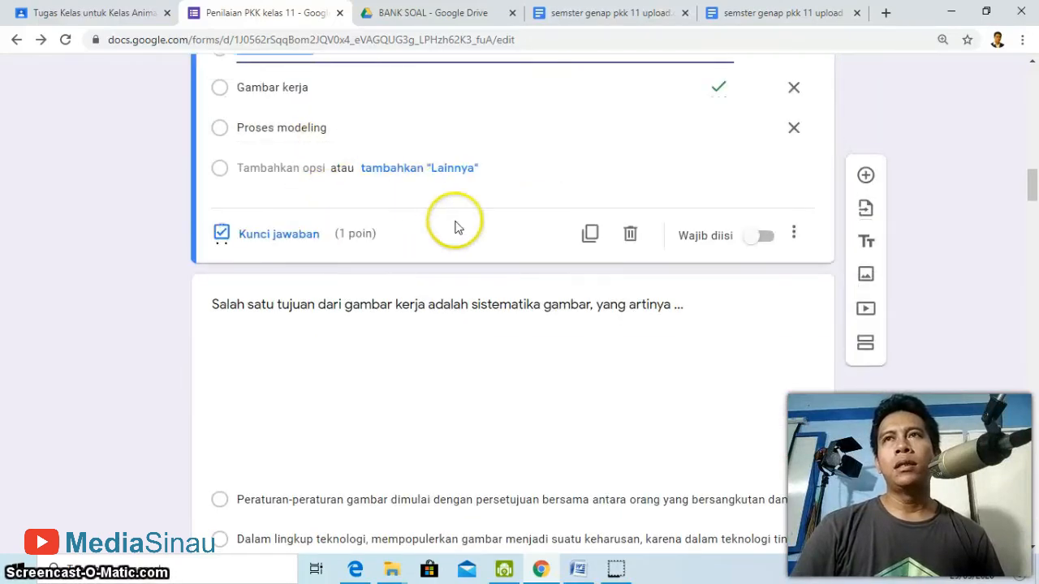
pyautogui.scroll(2, 454, 225)
pyautogui.click(363, 209)
pyautogui.scroll(-5, 412, 241)
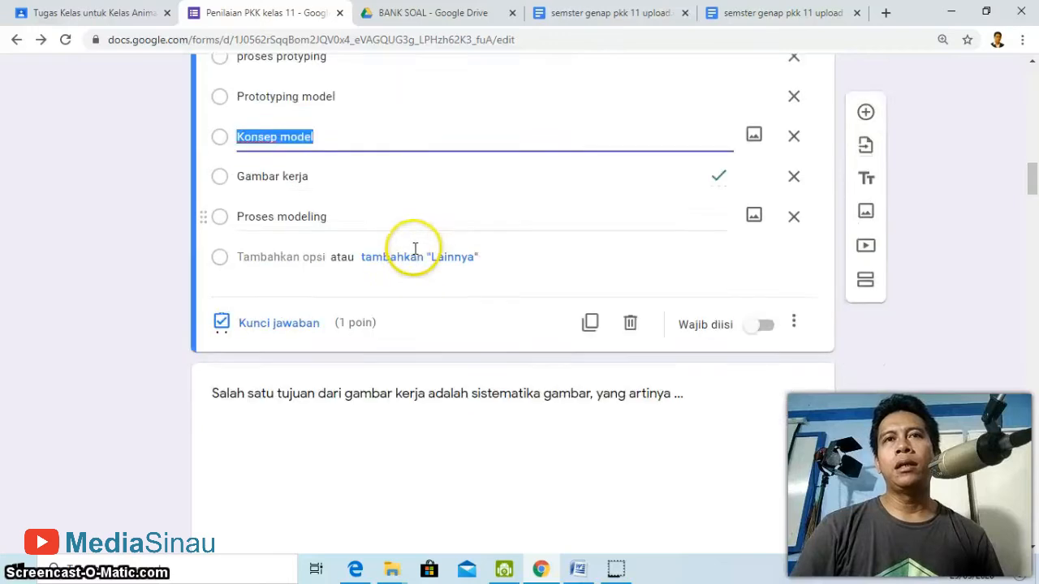
pyautogui.click(417, 202)
pyautogui.scroll(1, 609, 300)
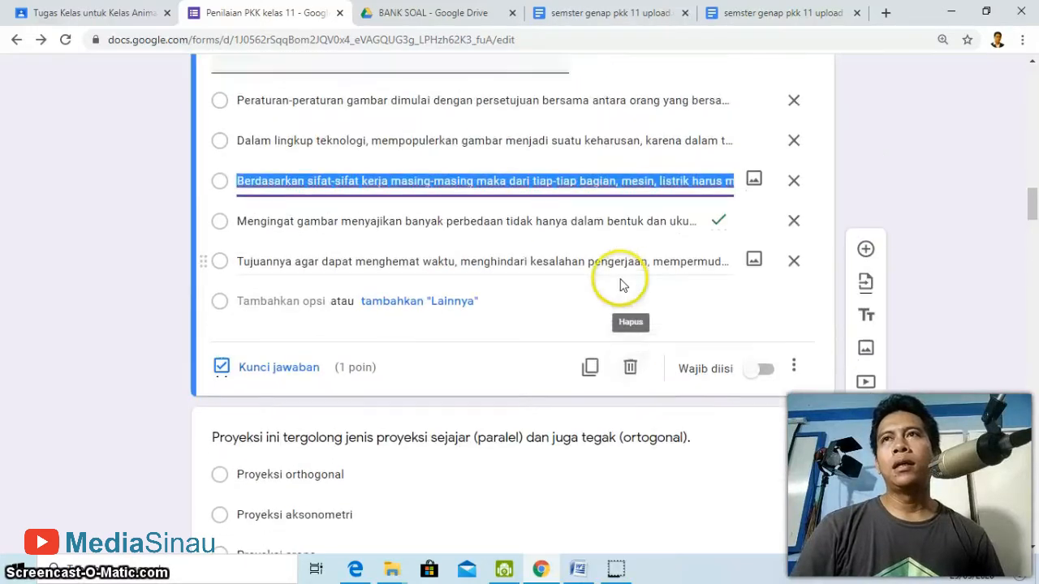
pyautogui.scroll(-2, 522, 240)
pyautogui.scroll(-1, 522, 242)
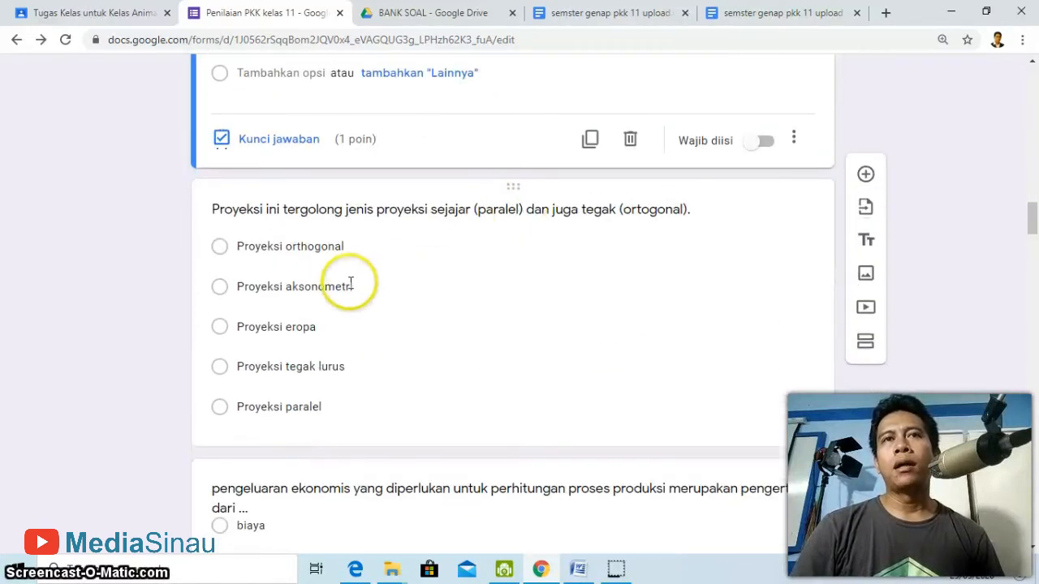
pyautogui.click(498, 328)
pyautogui.scroll(-1, 498, 324)
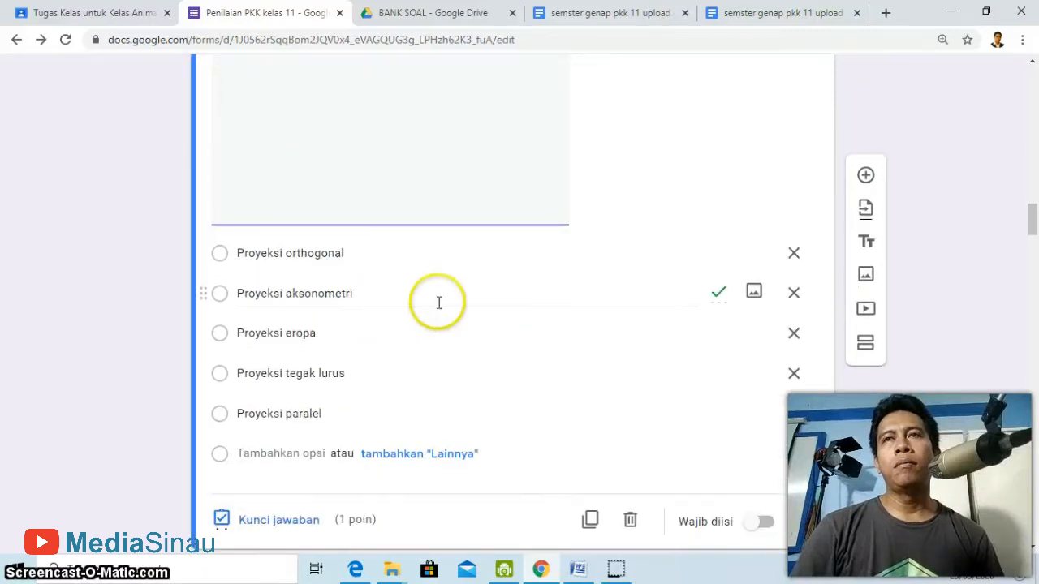
pyautogui.scroll(-2, 558, 364)
pyautogui.scroll(2, 558, 365)
pyautogui.scroll(1, 559, 367)
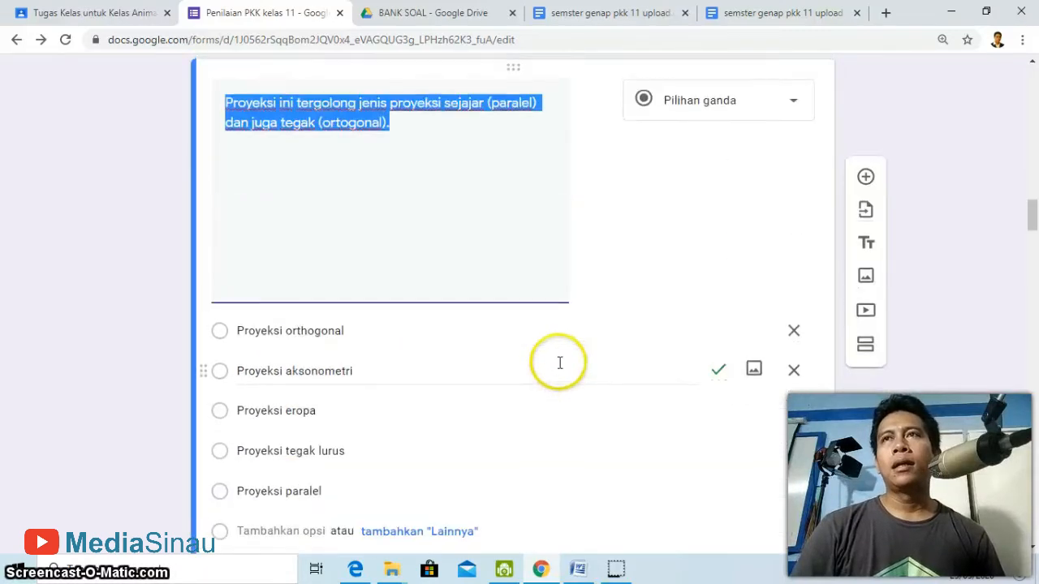
pyautogui.scroll(-4, 560, 366)
pyautogui.scroll(3, 560, 363)
pyautogui.scroll(-5, 560, 362)
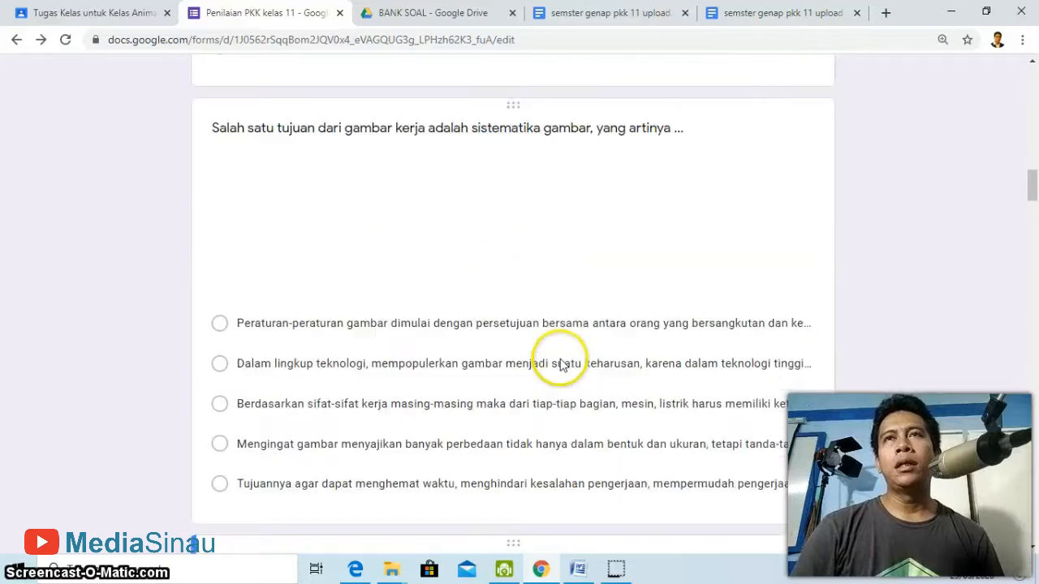
# Delete the empty "Untitled Question" placed before the imported questions.
pyautogui.scroll(2, 584, 357)
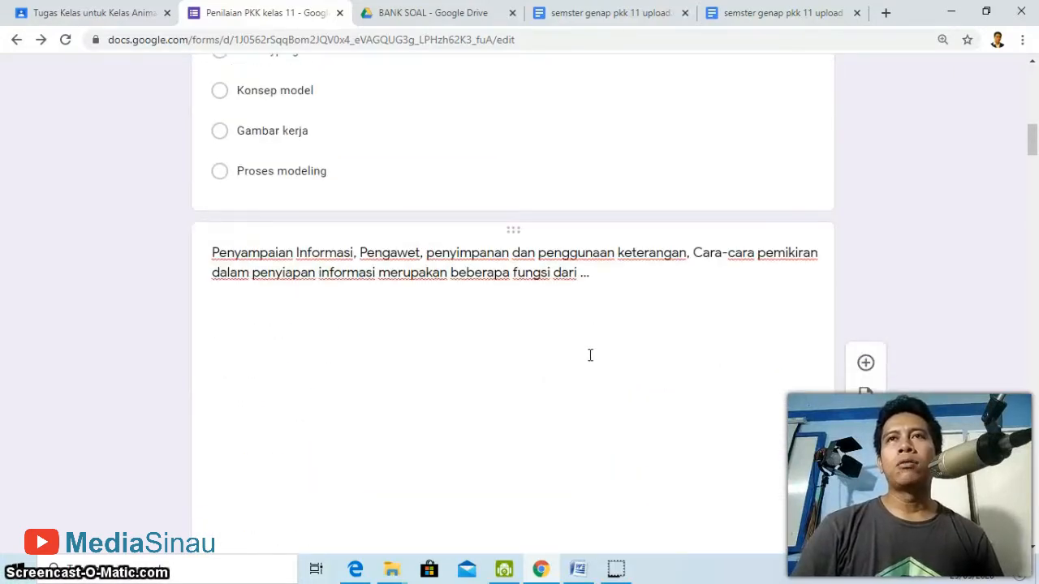
pyautogui.scroll(10, 590, 355)
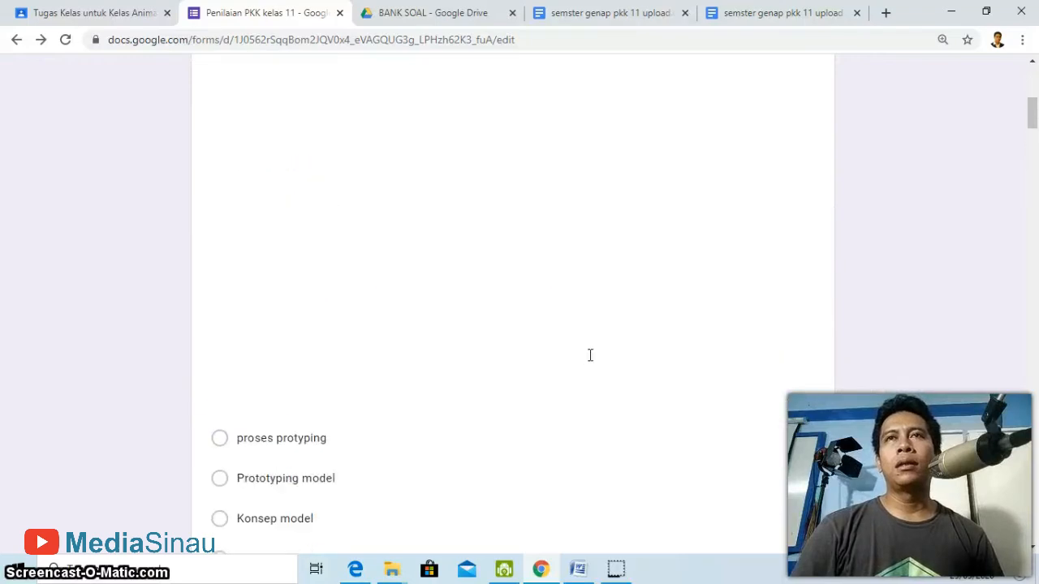
pyautogui.scroll(3, 590, 355)
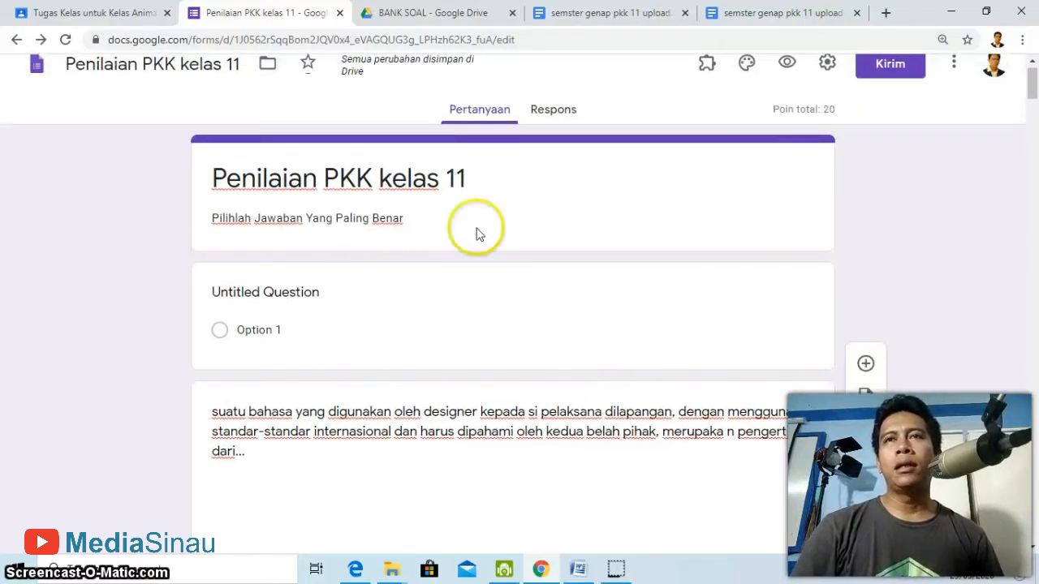
pyautogui.click(715, 290)
pyautogui.scroll(-1, 657, 320)
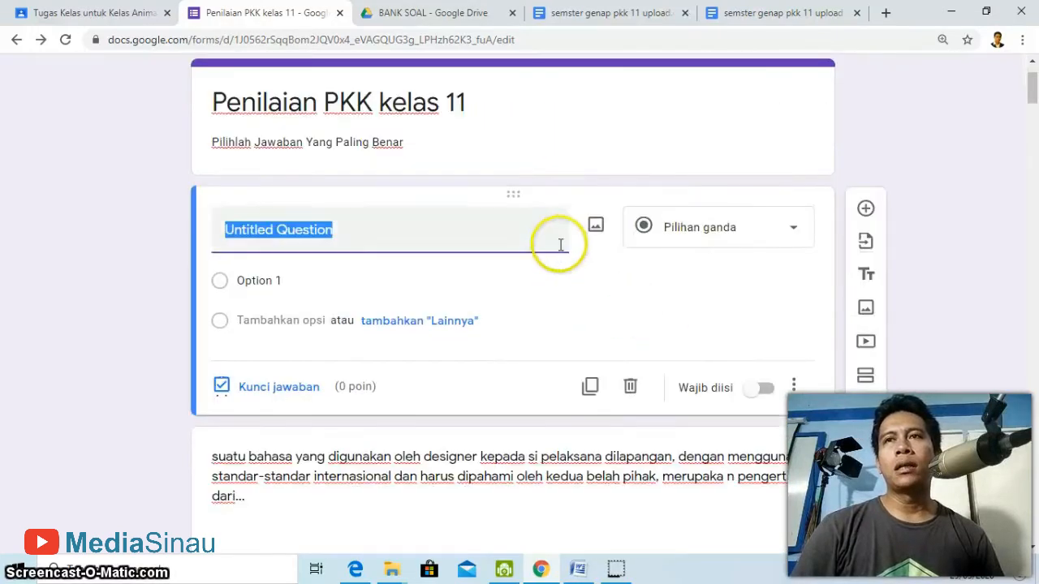
pyautogui.scroll(-1, 557, 244)
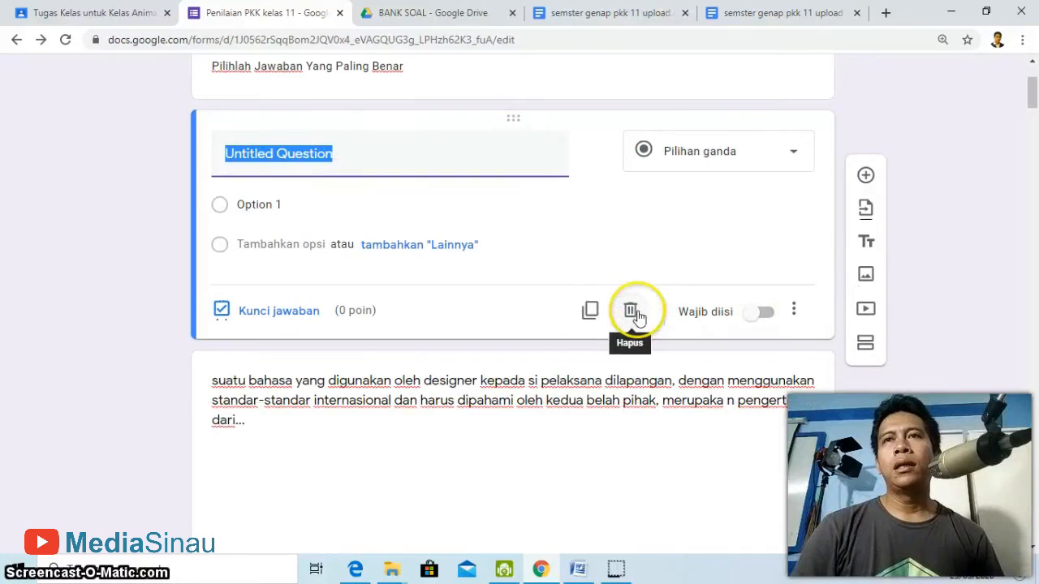
pyautogui.click(633, 313)
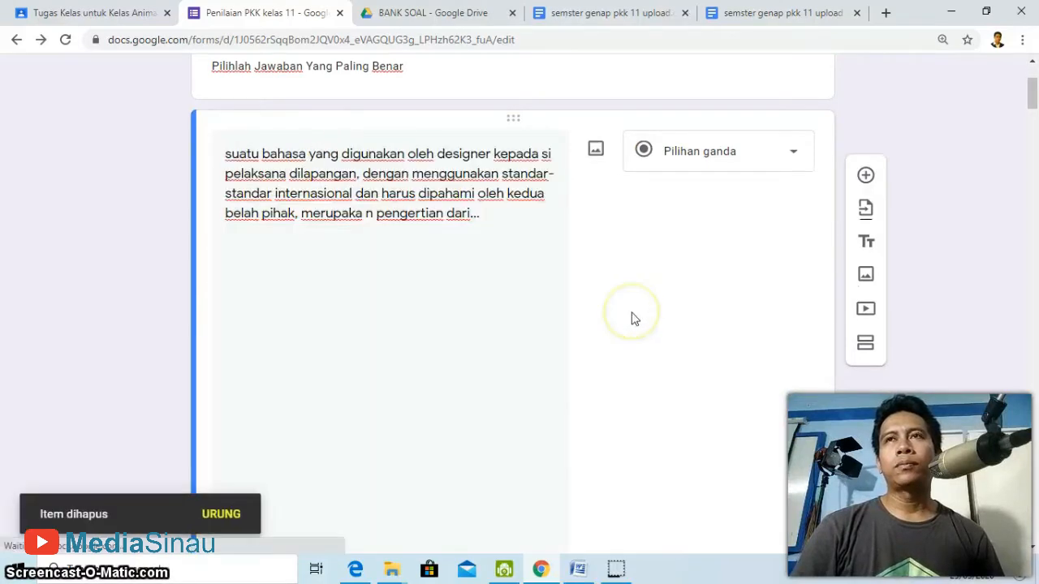
# Set the first question's score to 5 points in its answer key.
pyautogui.scroll(-5, 632, 319)
pyautogui.scroll(5, 632, 317)
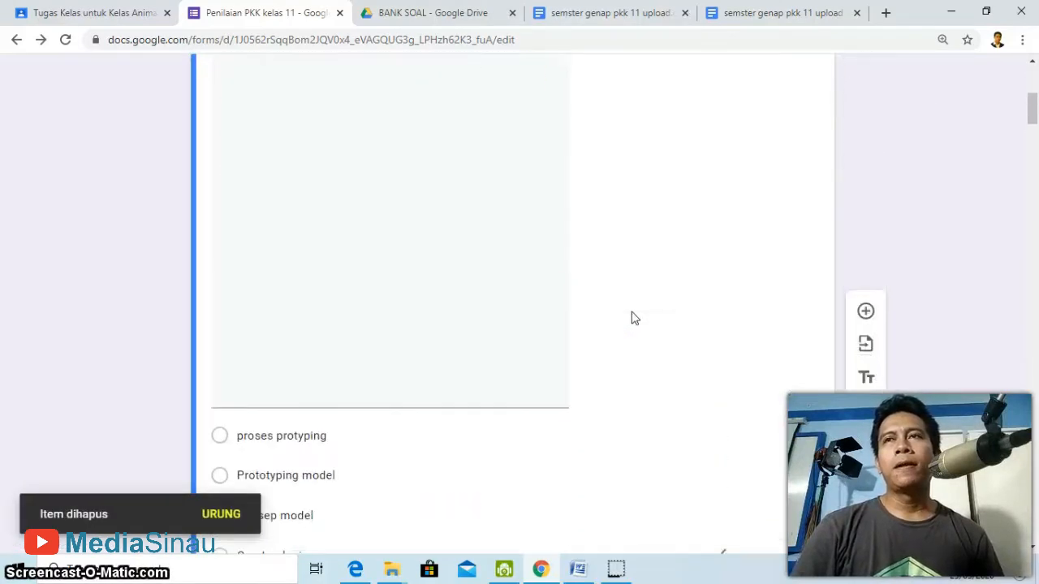
pyautogui.scroll(-7, 633, 315)
pyautogui.scroll(-1, 632, 312)
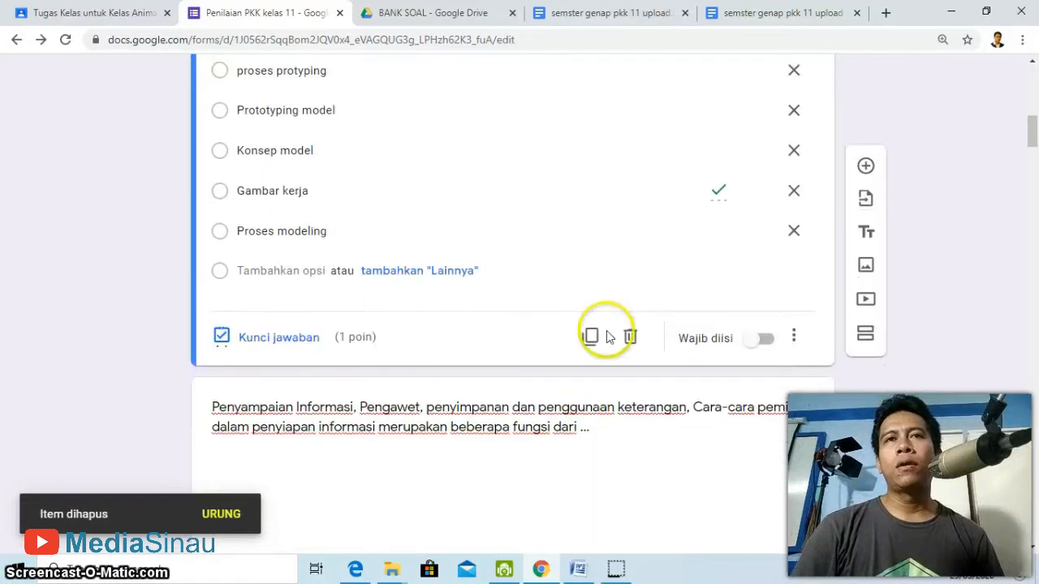
pyautogui.click(279, 338)
pyautogui.scroll(2, 602, 321)
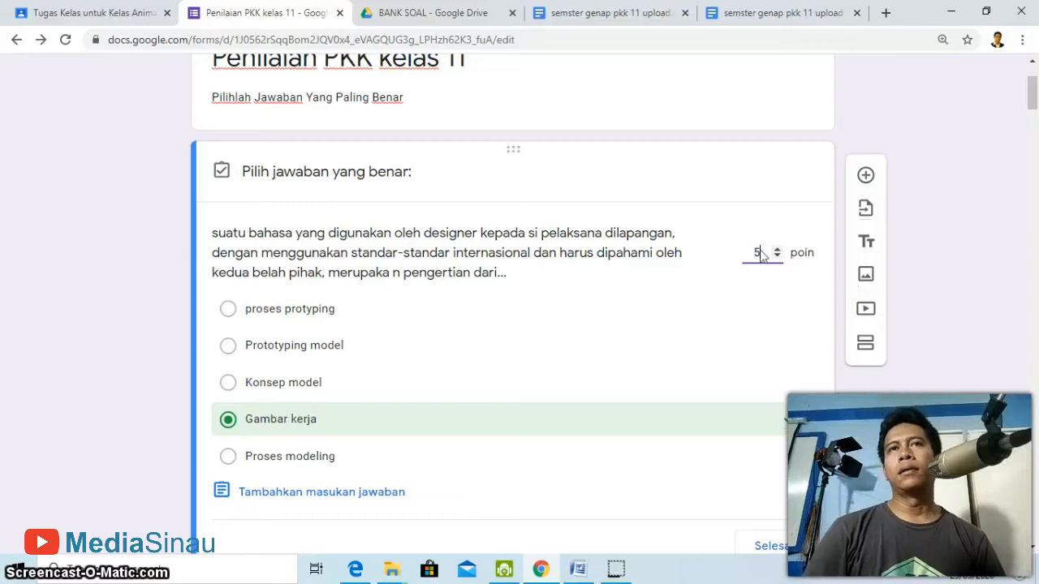
pyautogui.scroll(-2, 761, 255)
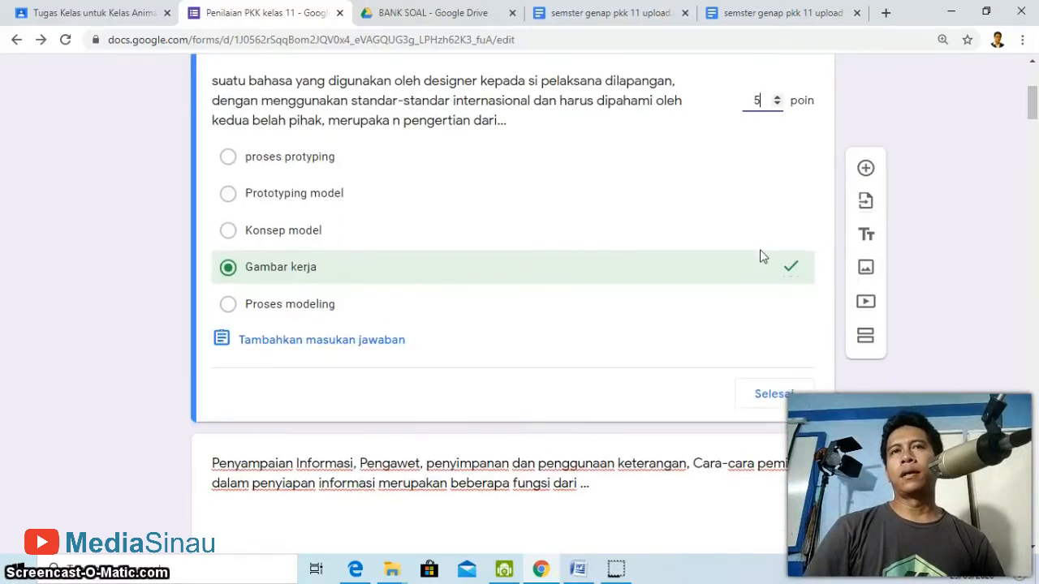
pyautogui.scroll(3, 762, 256)
# Set the score of the second question, "Penyampaian Informasi, Pengawet...", to 5 points in its answer key.
pyautogui.scroll(-4, 761, 255)
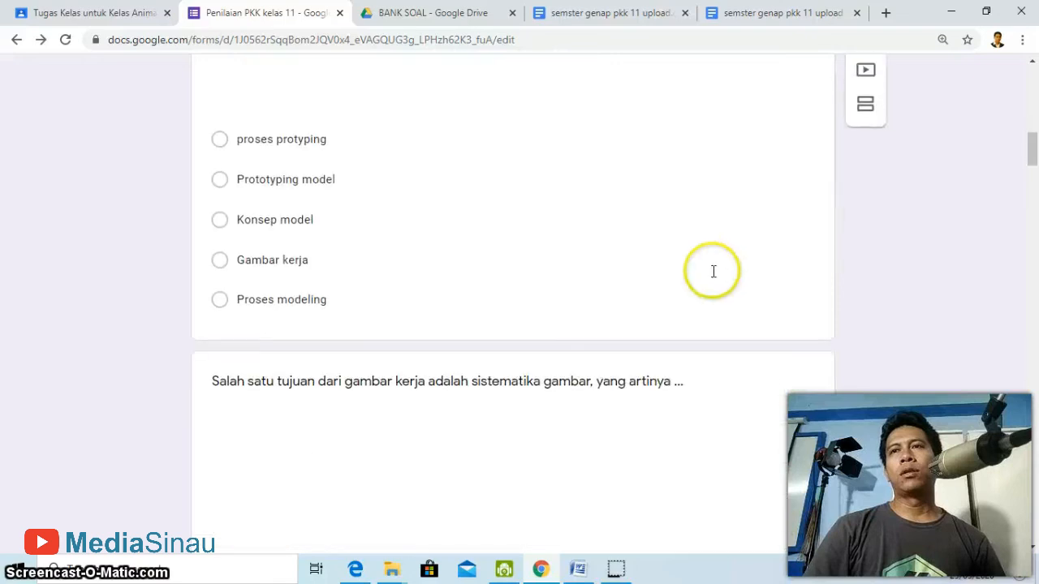
pyautogui.click(330, 183)
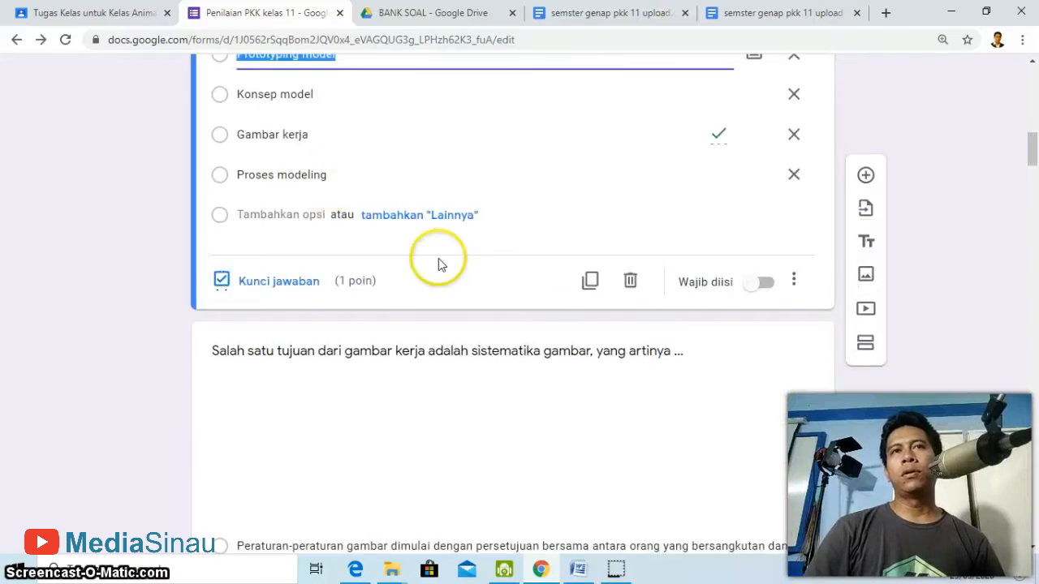
pyautogui.click(330, 280)
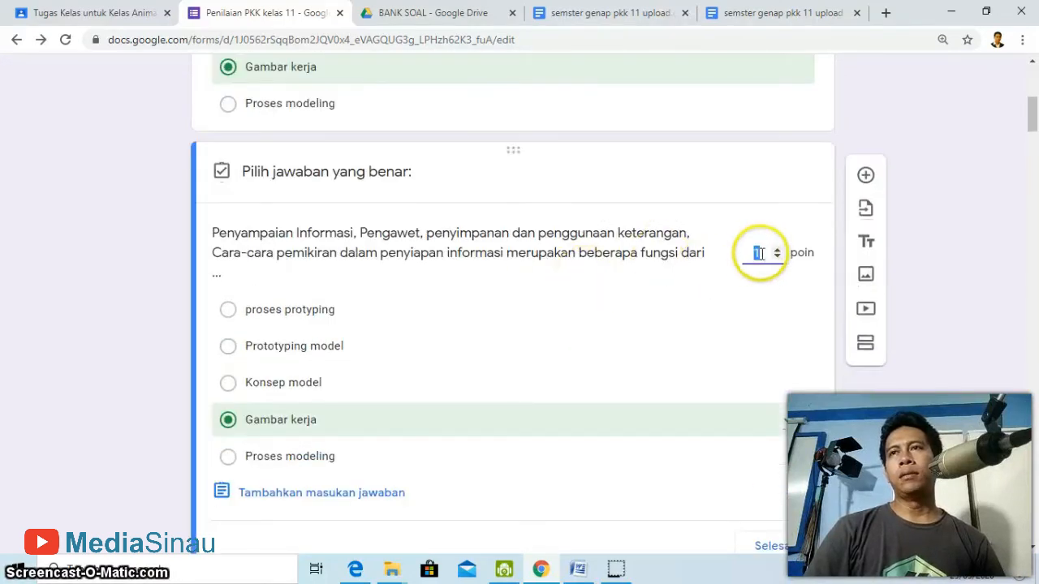
pyautogui.moveTo(760, 254); pyautogui.dragTo(745, 254)
pyautogui.write('5')
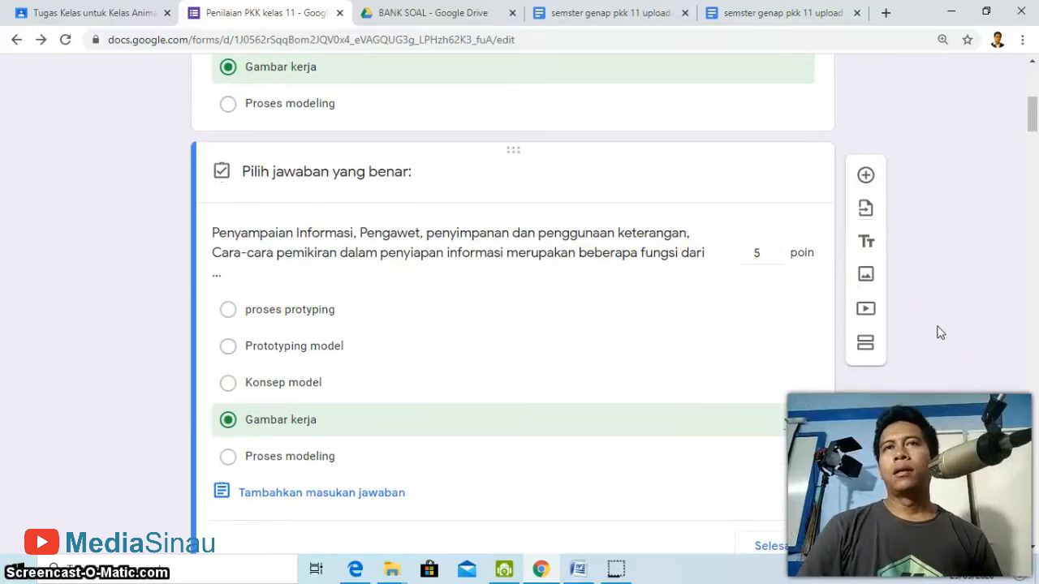
pyautogui.scroll(-6, 623, 411)
pyautogui.scroll(5, 623, 412)
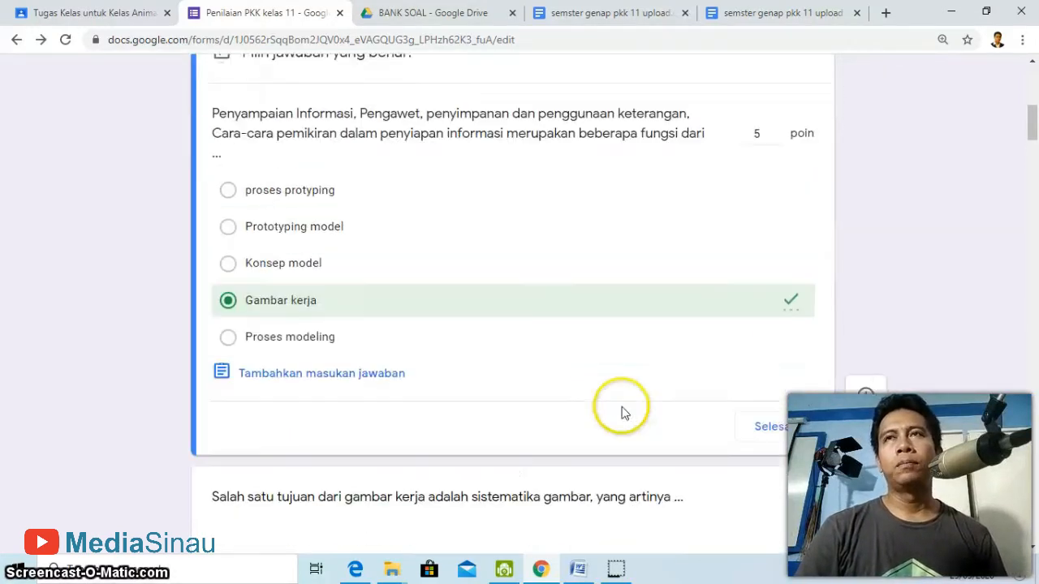
# In the form's general settings, enable collecting e-mail addresses and limit respondents to 1 response.
pyautogui.scroll(7, 622, 411)
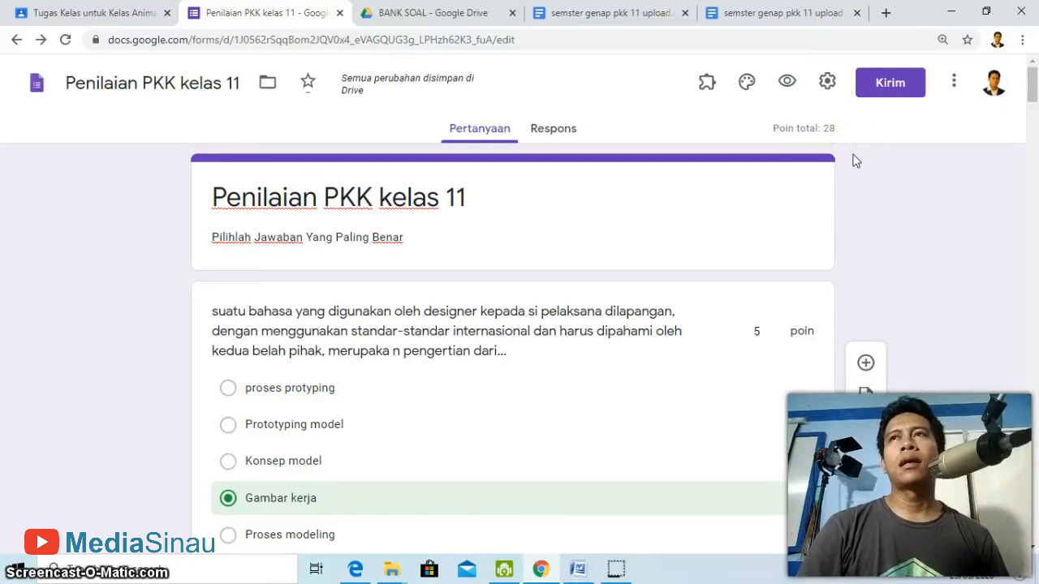
pyautogui.click(827, 82)
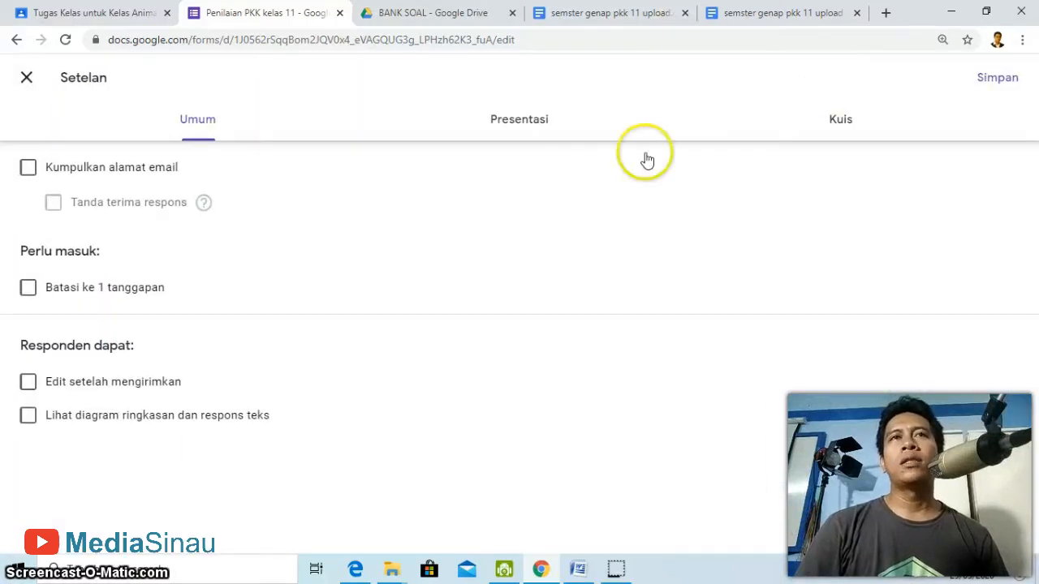
pyautogui.moveTo(203, 202)
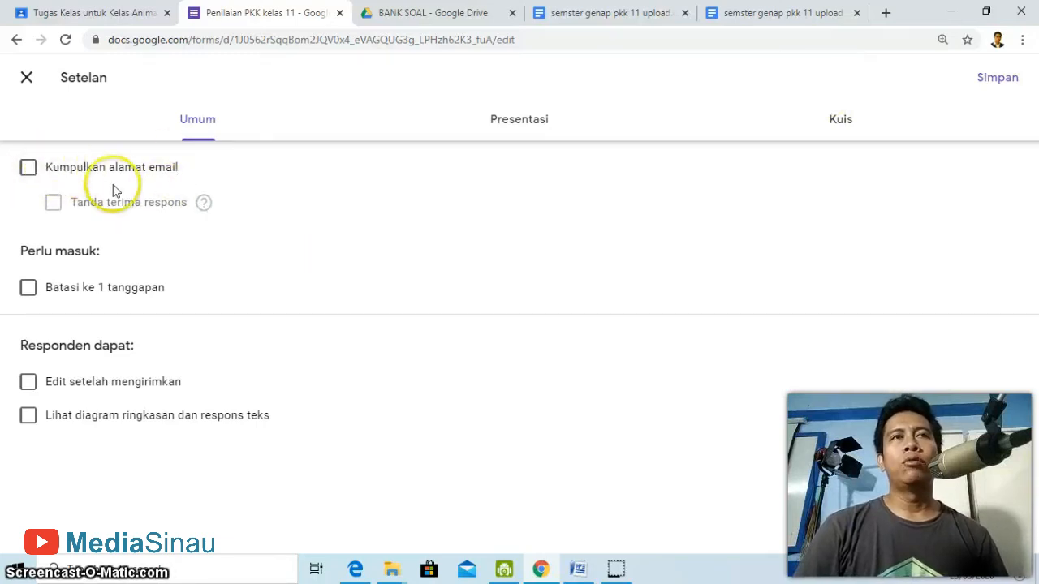
pyautogui.click(29, 171)
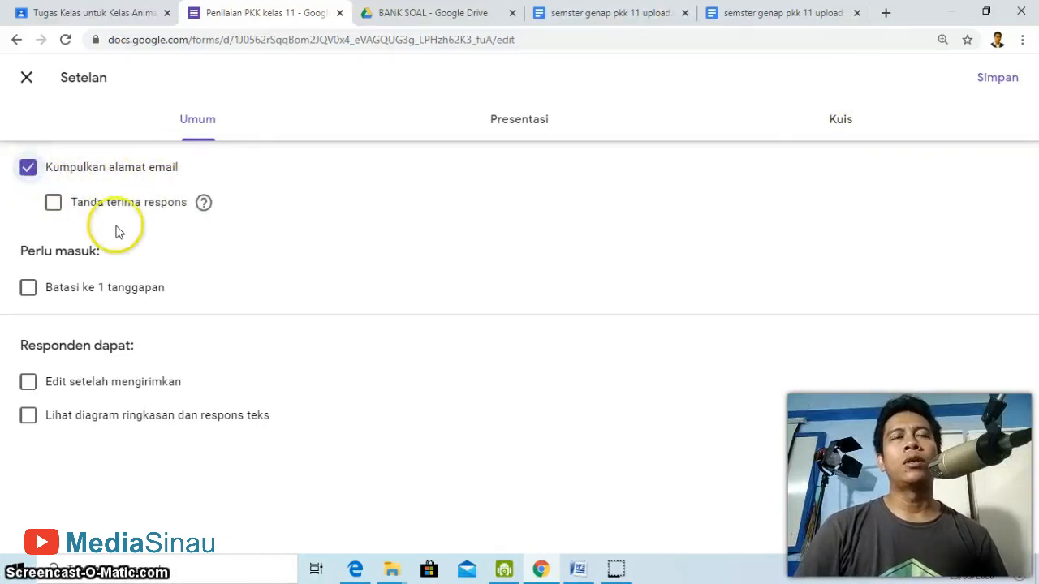
pyautogui.click(29, 292)
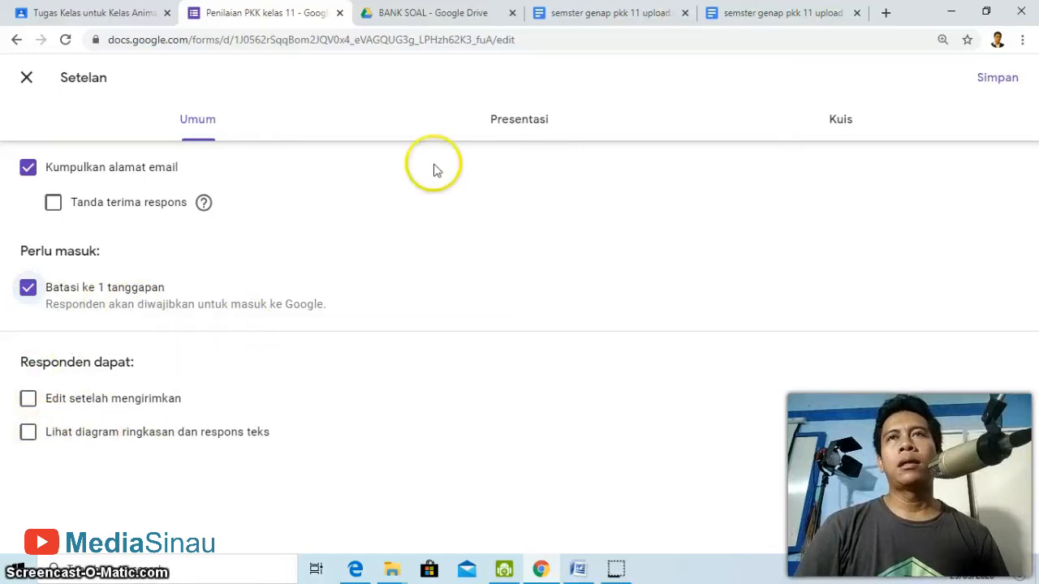
# In the form's presentation settings, enable the progress bar and shuffled question order.
pyautogui.click(511, 122)
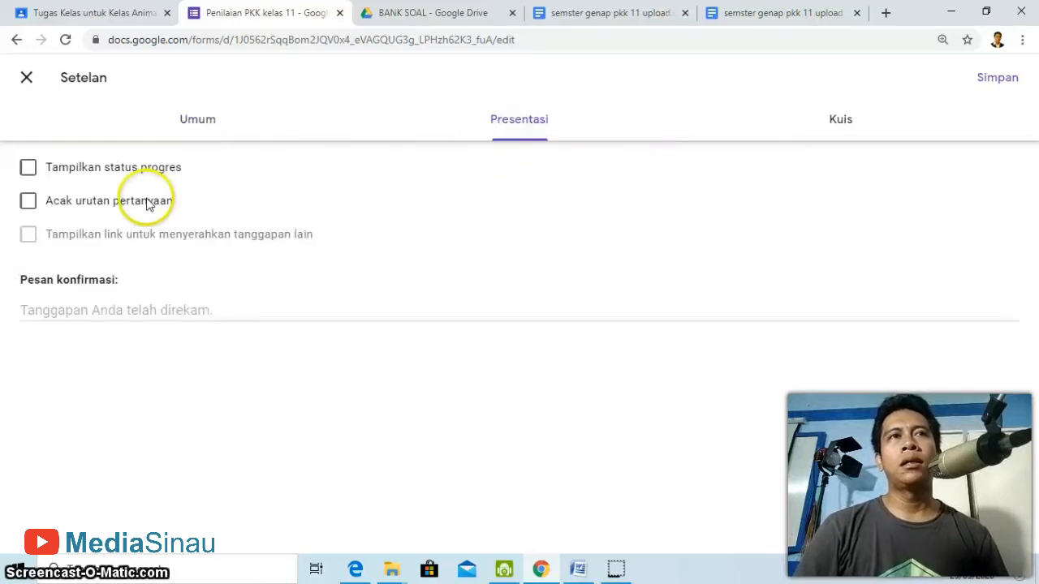
pyautogui.click(29, 174)
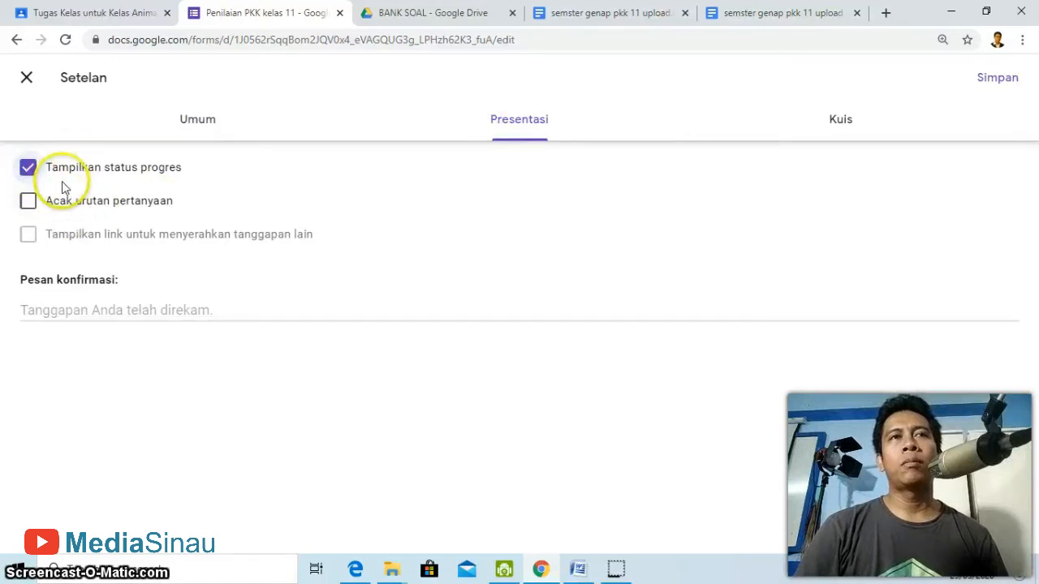
pyautogui.click(27, 201)
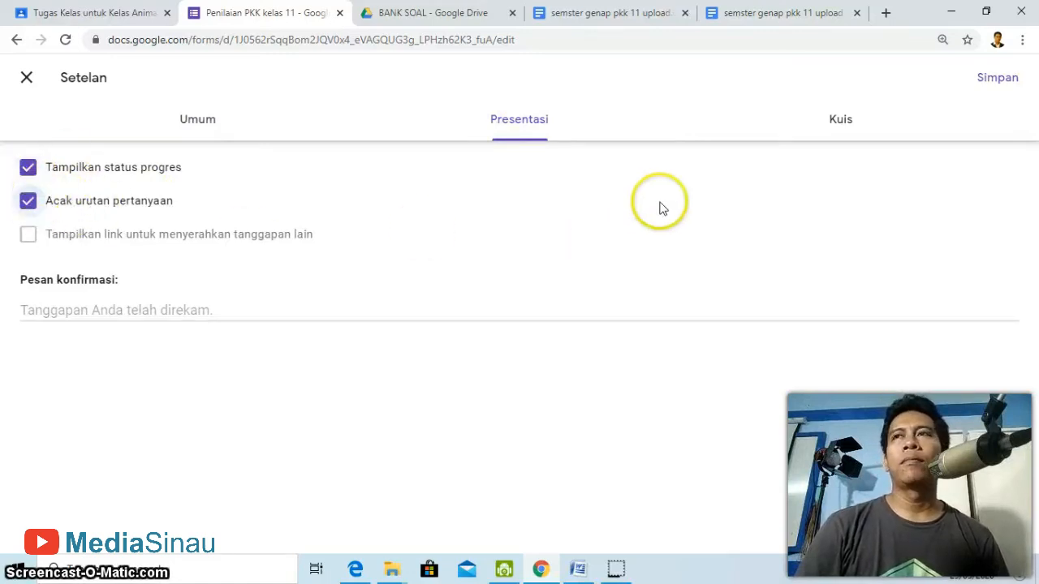
# In the quiz settings, hide unanswered questions, correct answers and point values from respondents, and save the form settings.
pyautogui.click(842, 128)
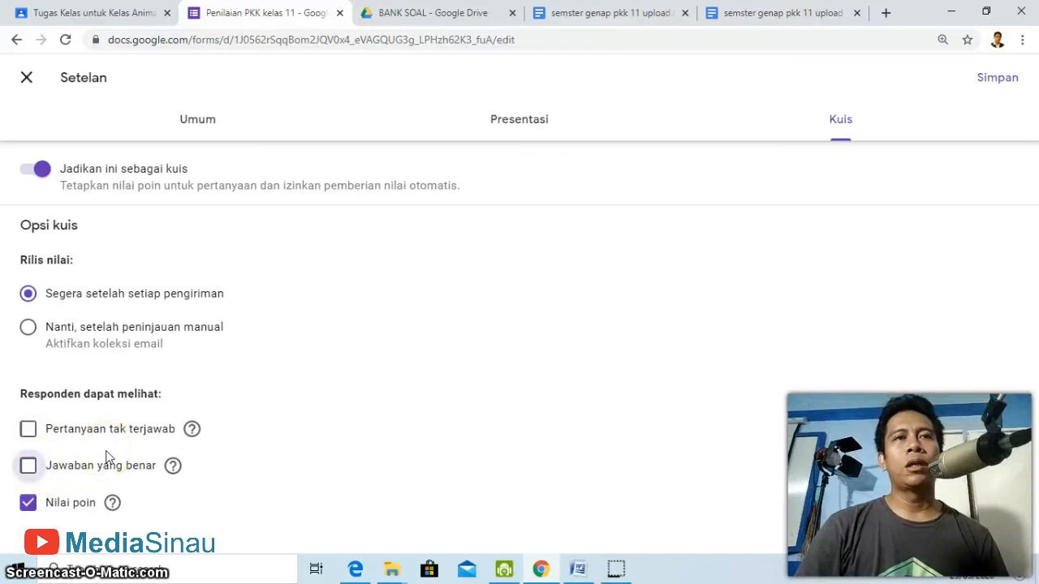
pyautogui.click(50, 503)
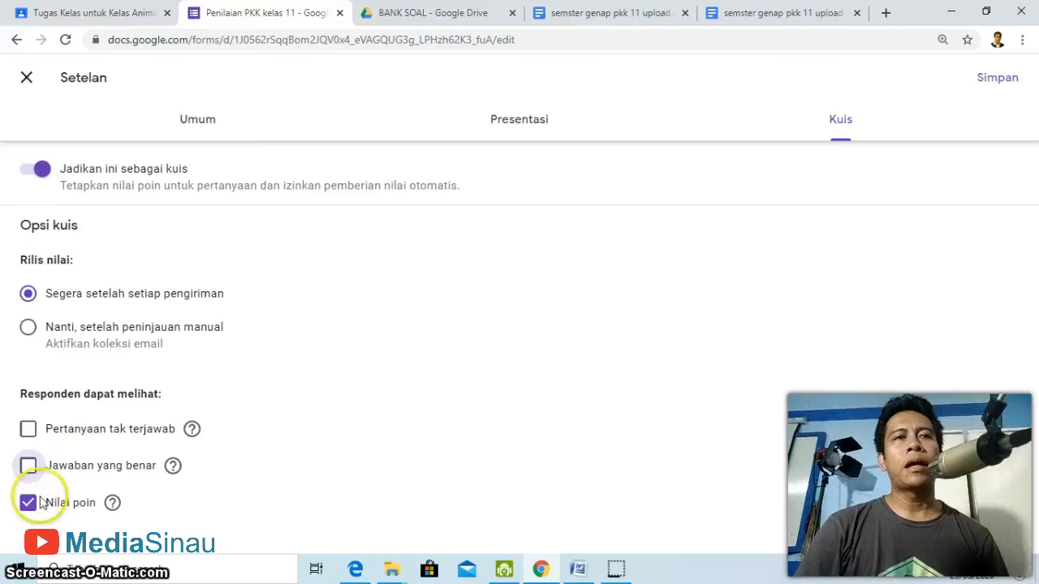
pyautogui.click(29, 505)
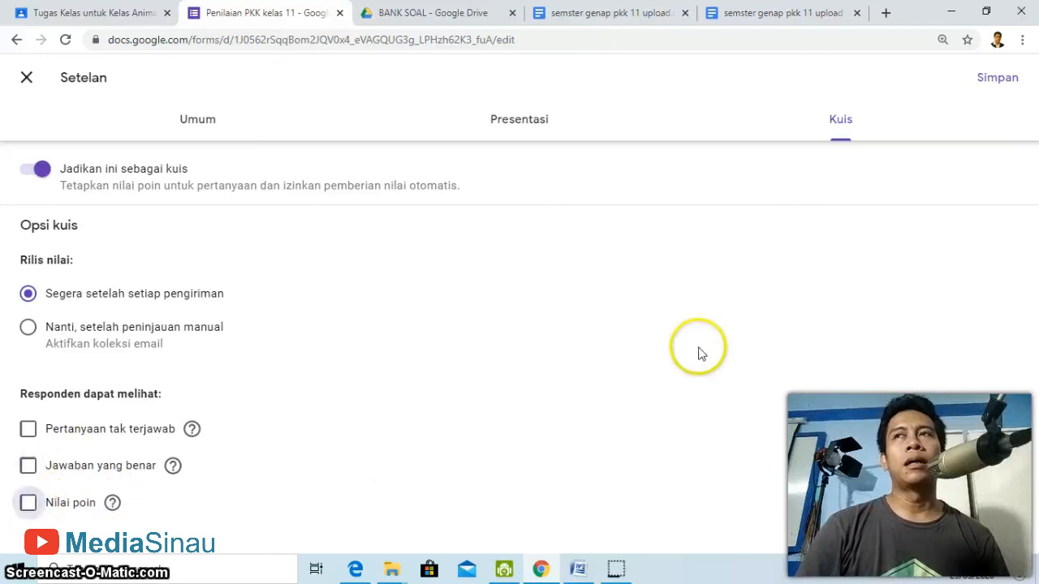
pyautogui.click(996, 81)
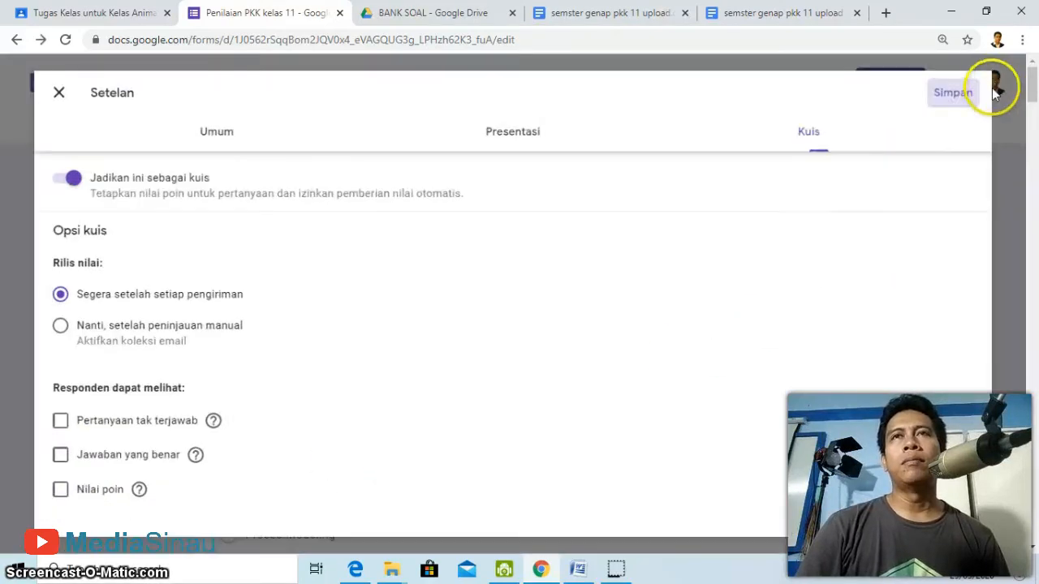
pyautogui.scroll(-5, 742, 262)
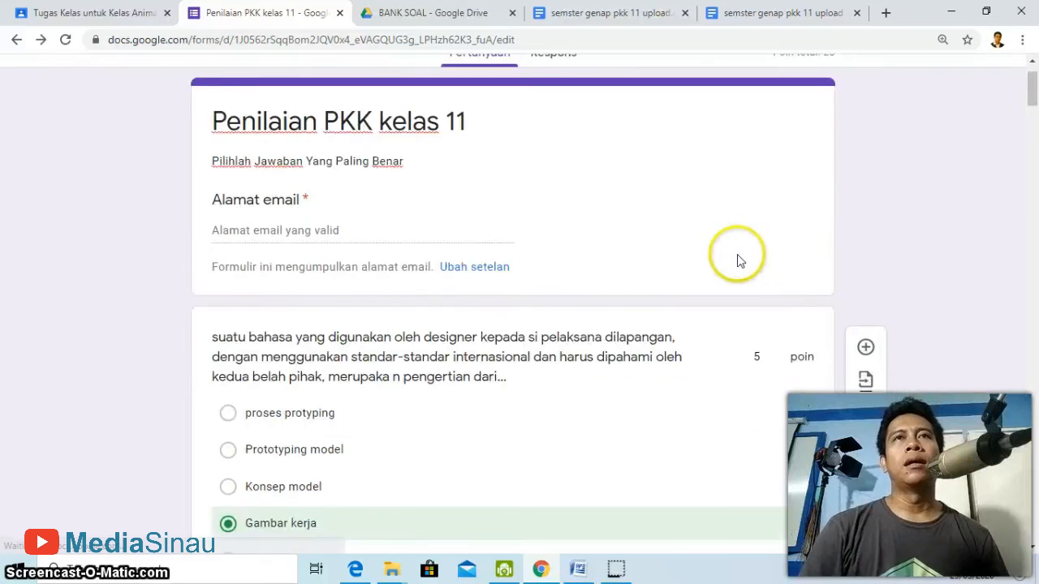
pyautogui.scroll(5, 738, 262)
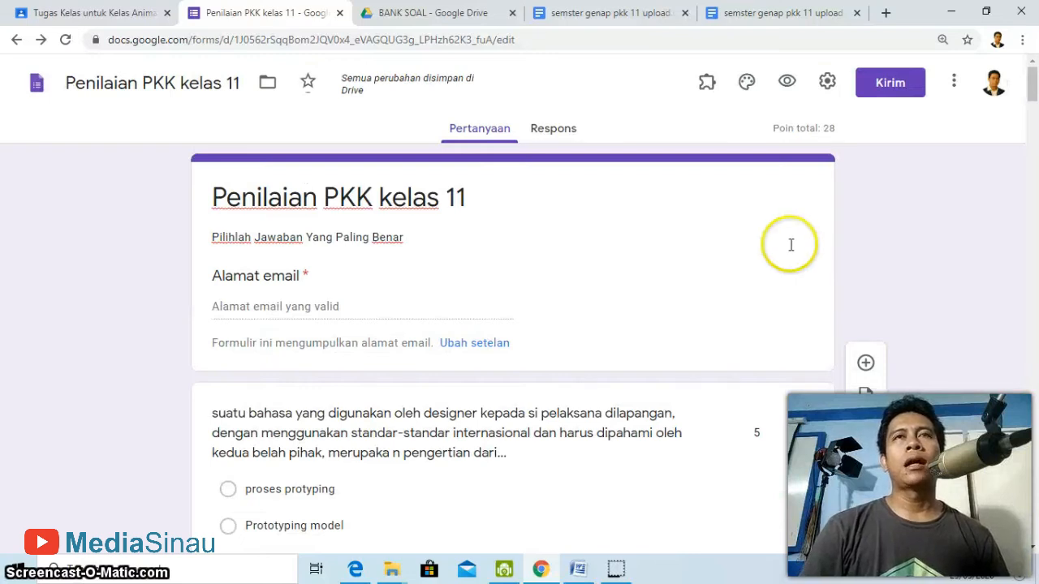
# Switch to Google Classroom, close the assignment editor and reopen the draft "PENILAIAN PKK KELAS 11 MULTI" for editing.
pyautogui.click(112, 17)
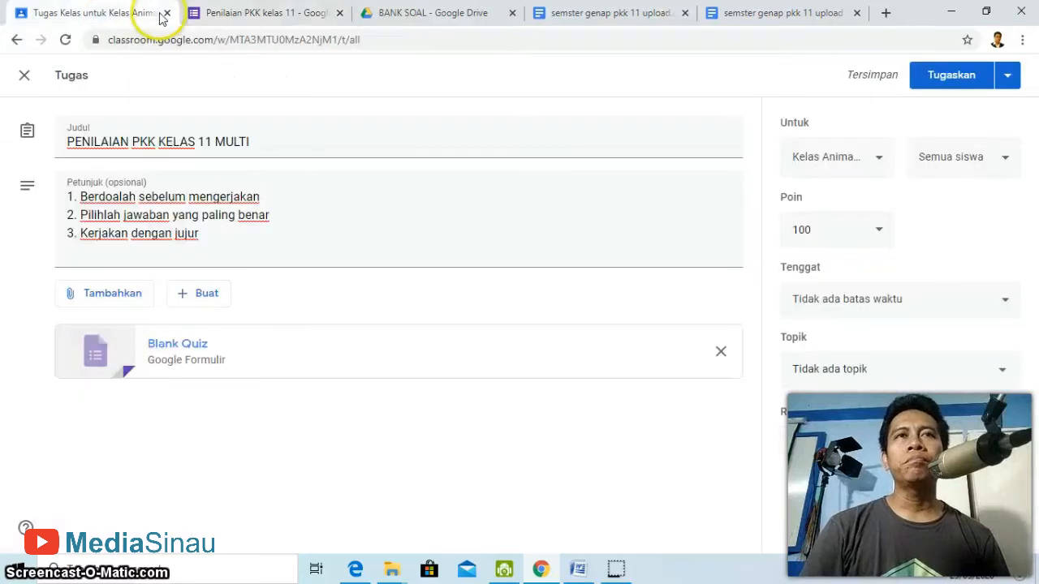
pyautogui.click(24, 77)
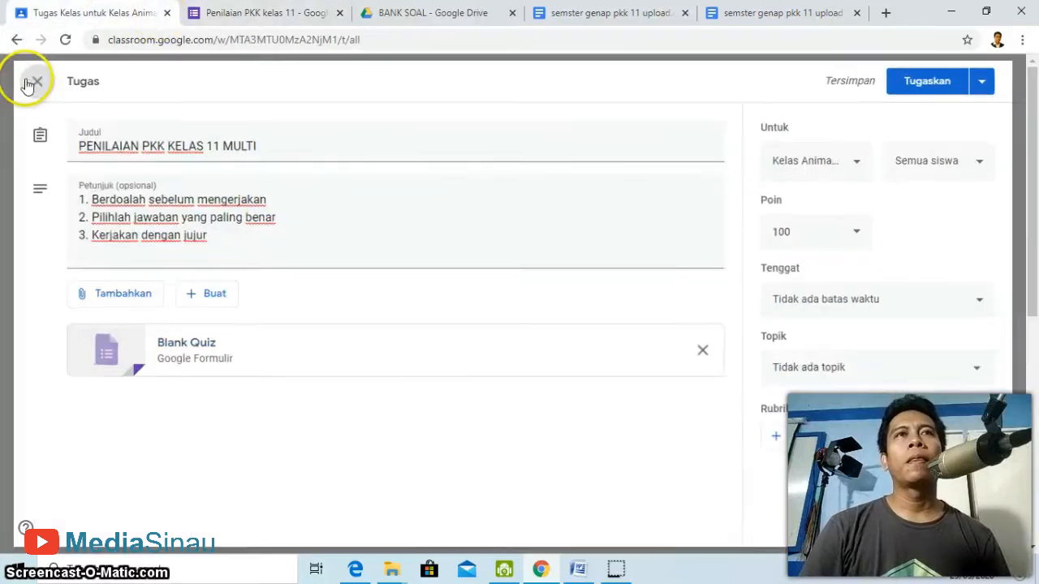
pyautogui.scroll(-2, 598, 297)
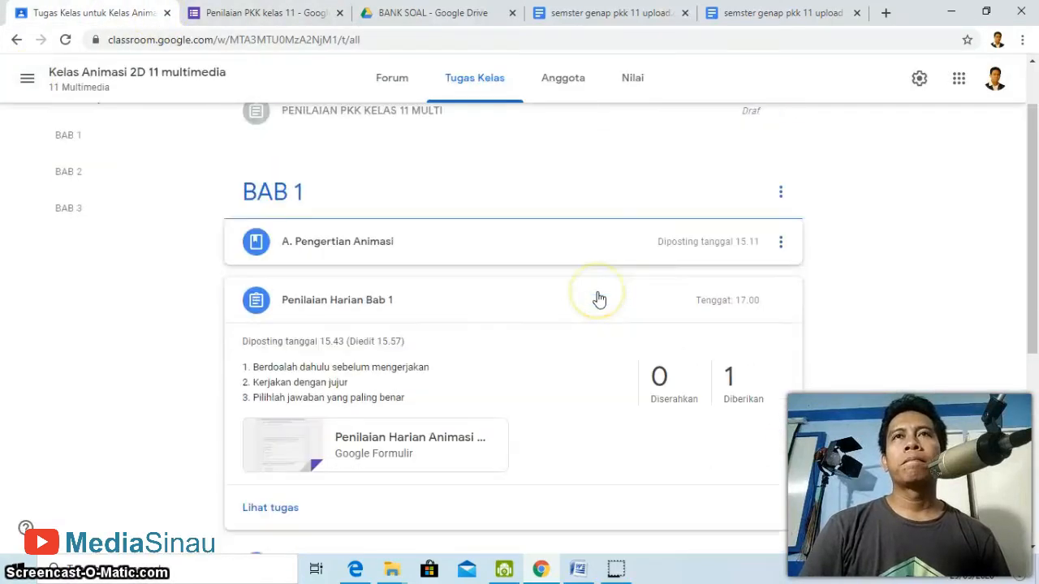
pyautogui.scroll(2, 598, 297)
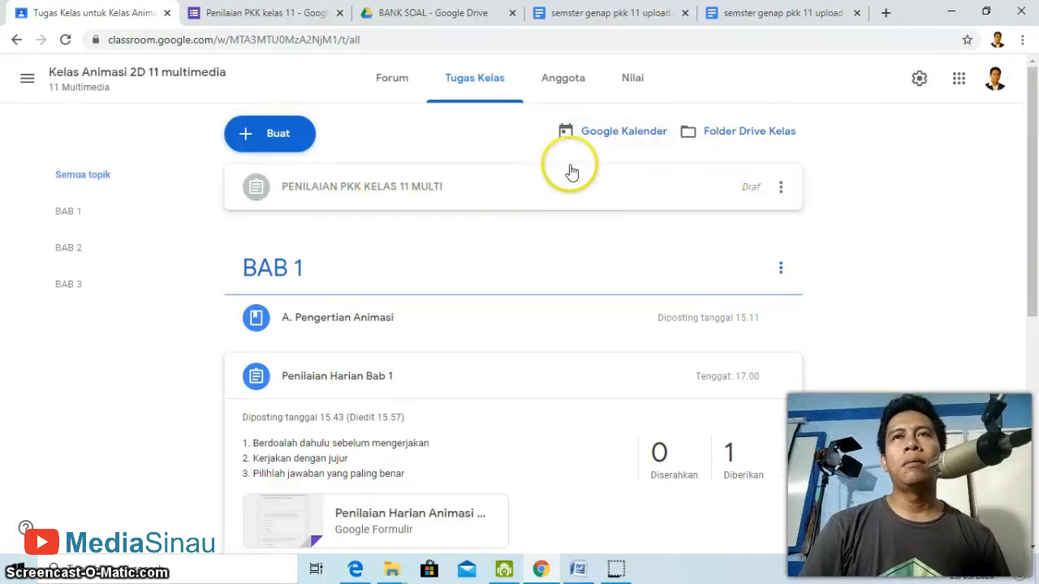
pyautogui.click(780, 189)
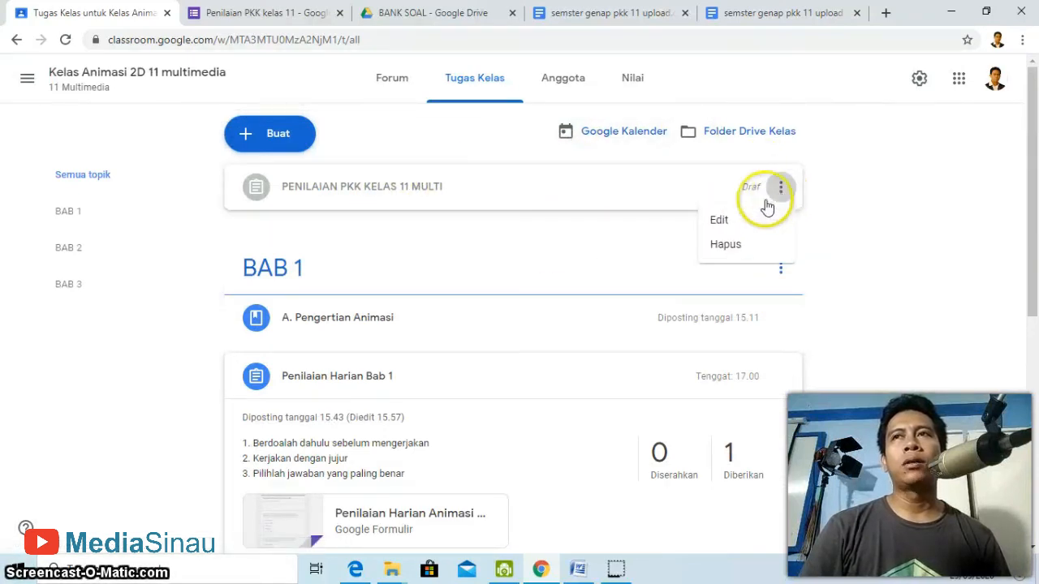
pyautogui.click(723, 221)
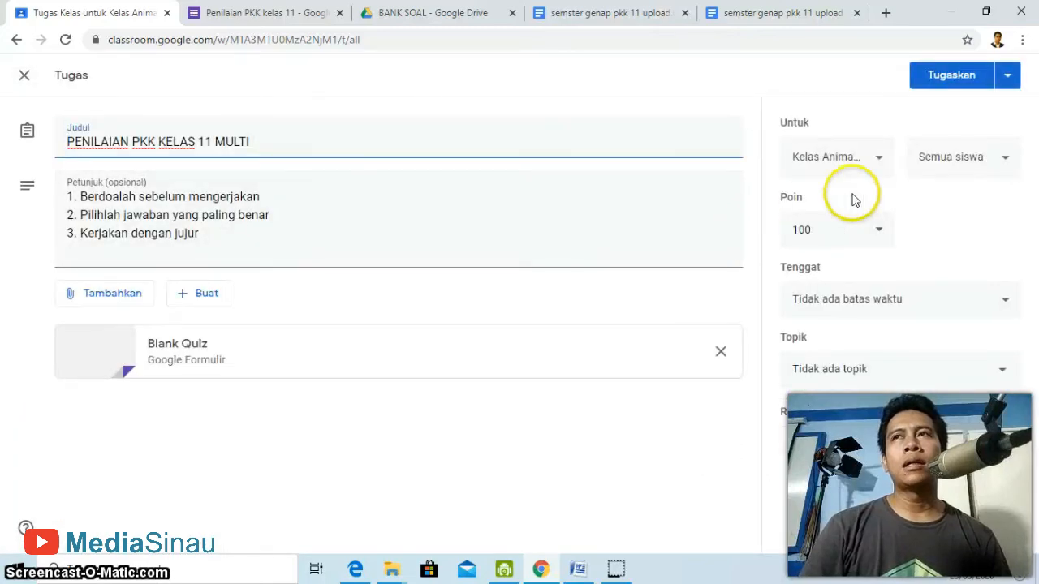
# Set the assignment's deadline to 30 Mei 2020 at 17.00 and its topic to BAB 2.
pyautogui.click(1007, 76)
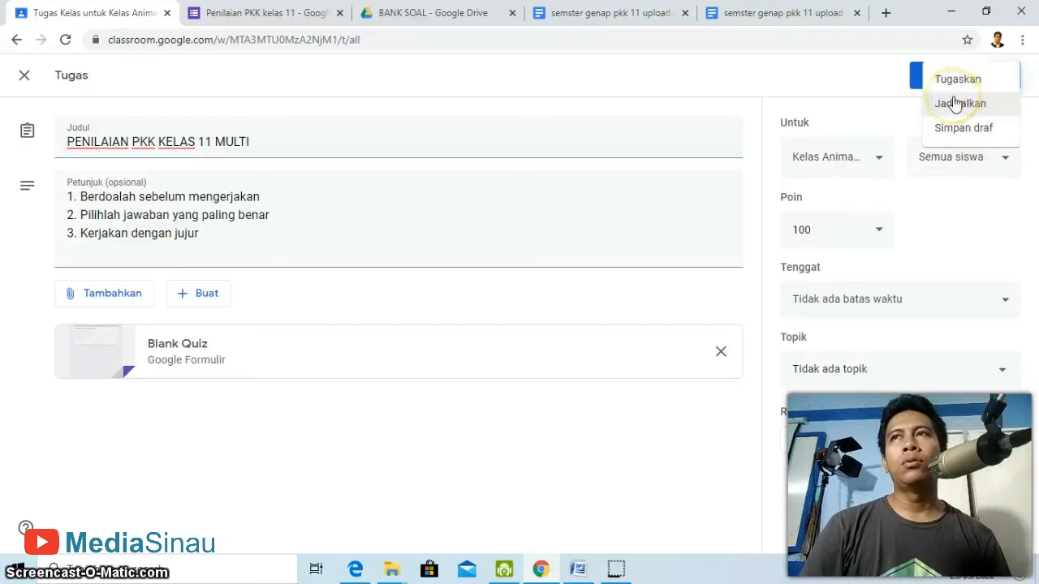
pyautogui.click(930, 225)
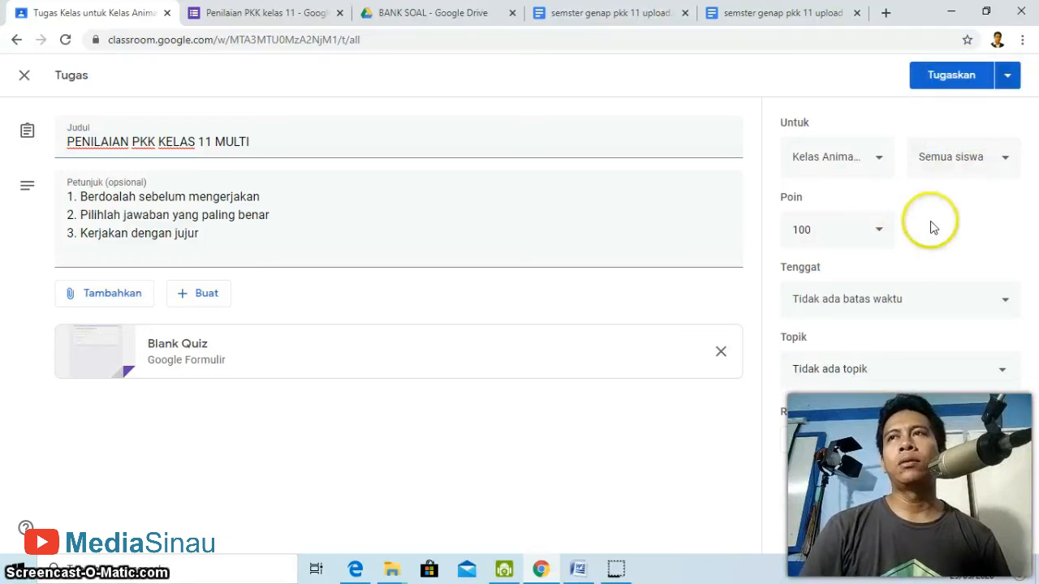
pyautogui.click(862, 307)
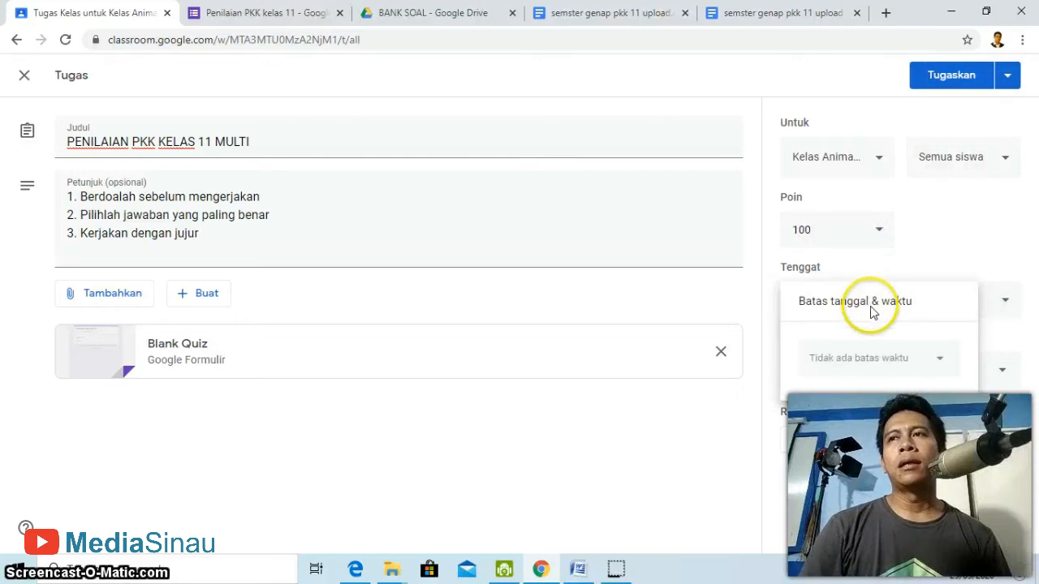
pyautogui.click(862, 364)
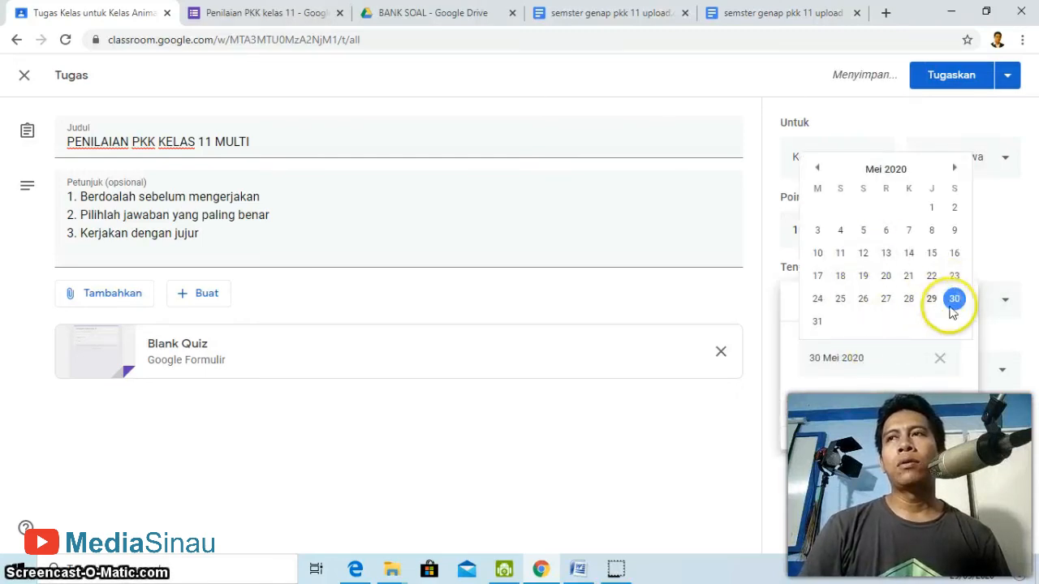
pyautogui.click(870, 389)
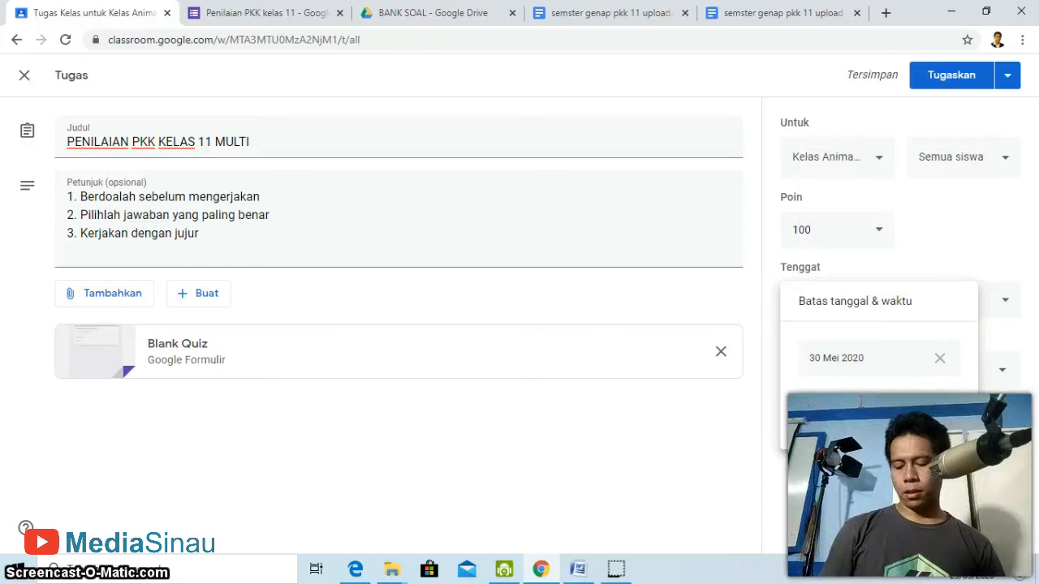
pyautogui.click(1000, 411)
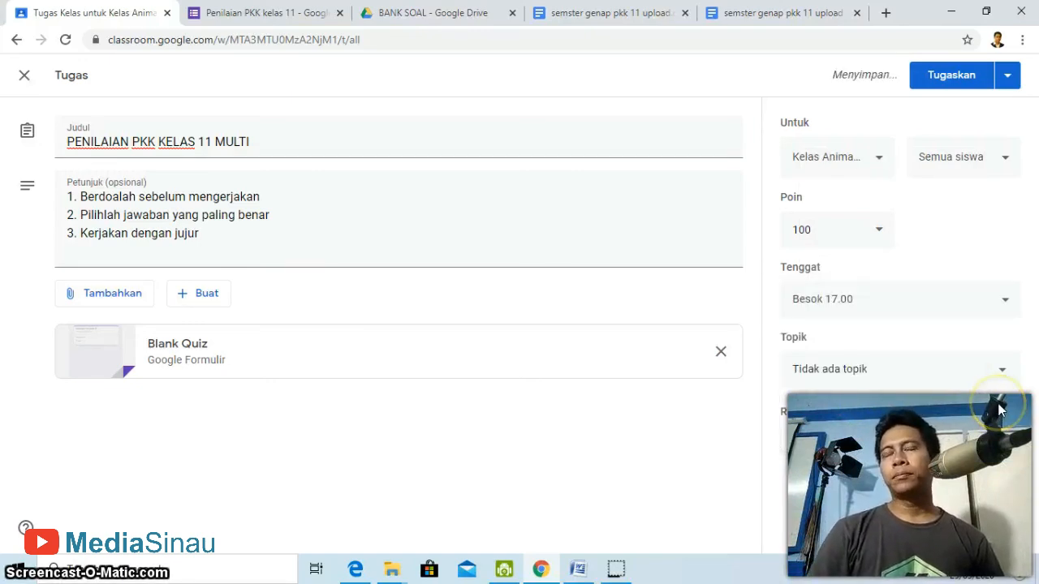
pyautogui.click(915, 377)
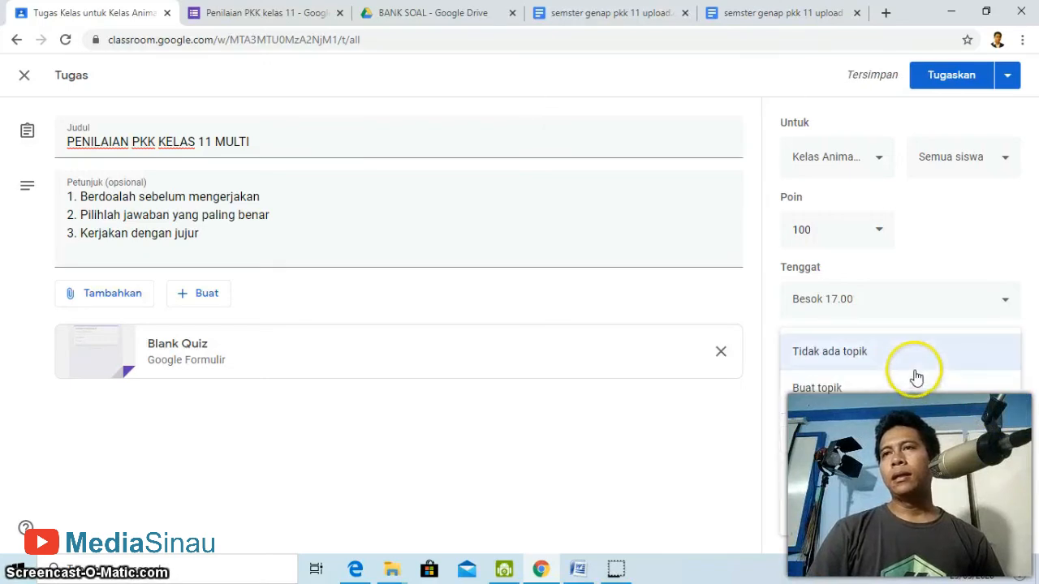
pyautogui.click(864, 480)
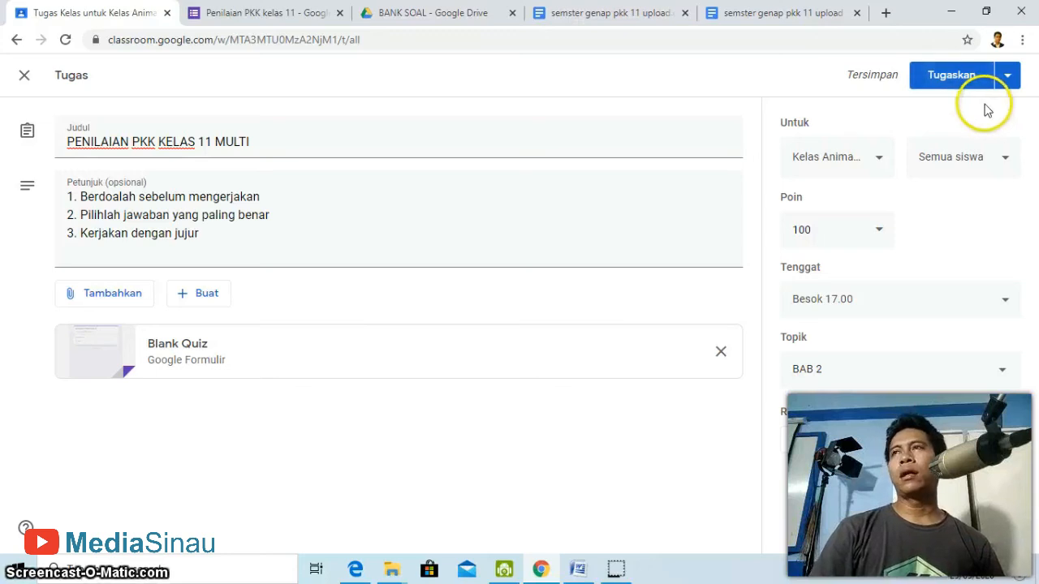
# Schedule the assignment to be posted on 30 Mei 2020 at 07.00.
pyautogui.click(1007, 74)
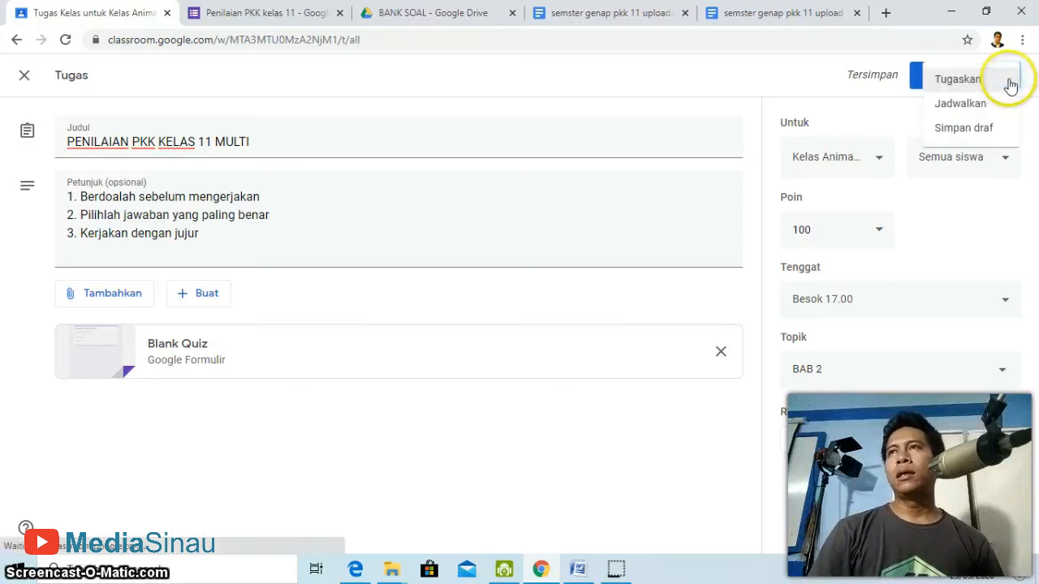
pyautogui.click(978, 106)
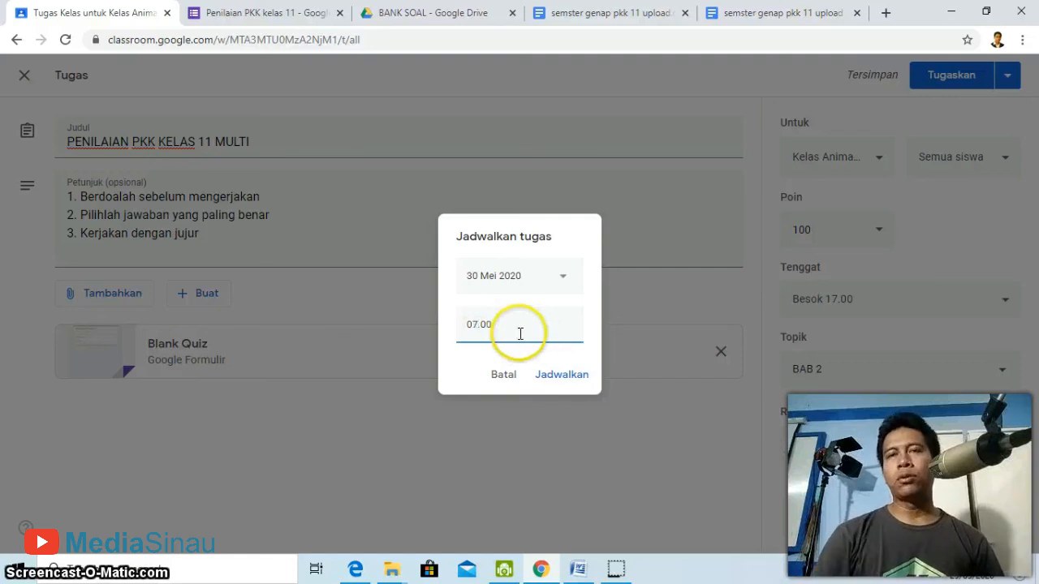
pyautogui.click(551, 373)
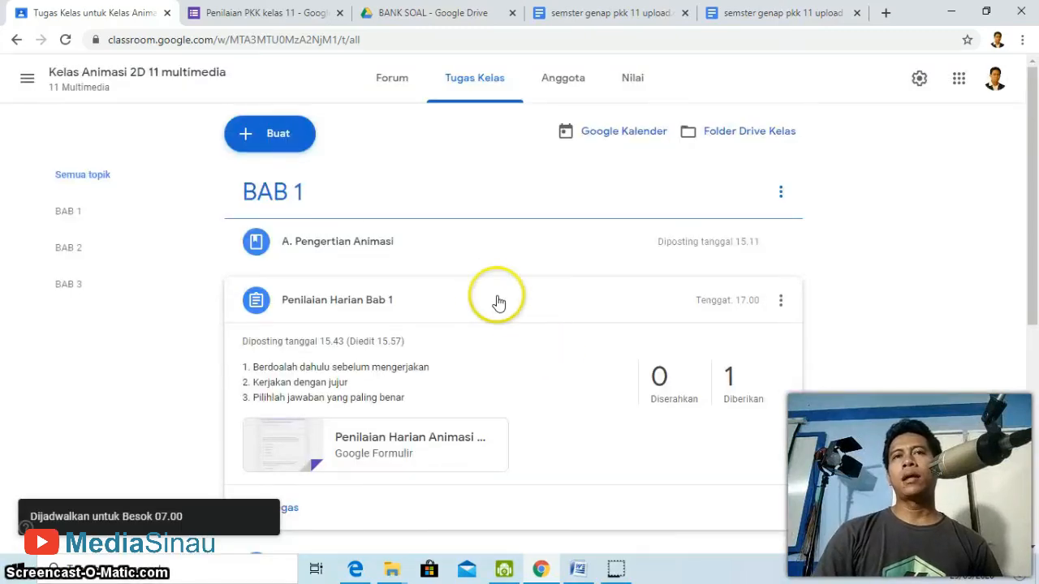
# Move the material "A. Teknik Animasi" to the start of topic BAB 2, above the scheduled PKK assignment.
pyautogui.scroll(-3, 496, 301)
pyautogui.scroll(-2, 497, 301)
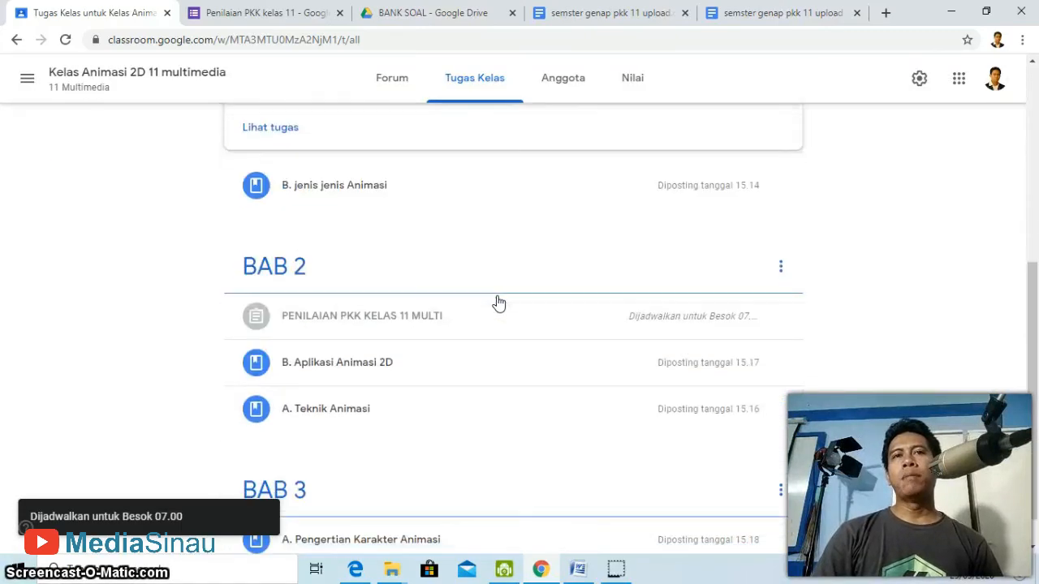
pyautogui.scroll(-1, 856, 375)
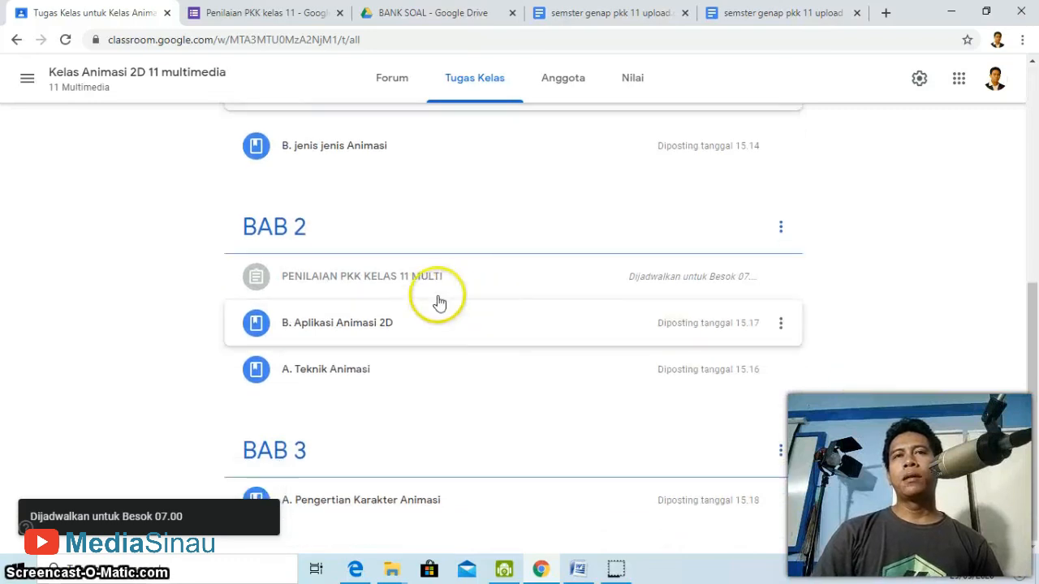
pyautogui.moveTo(438, 294); pyautogui.dragTo(425, 369)
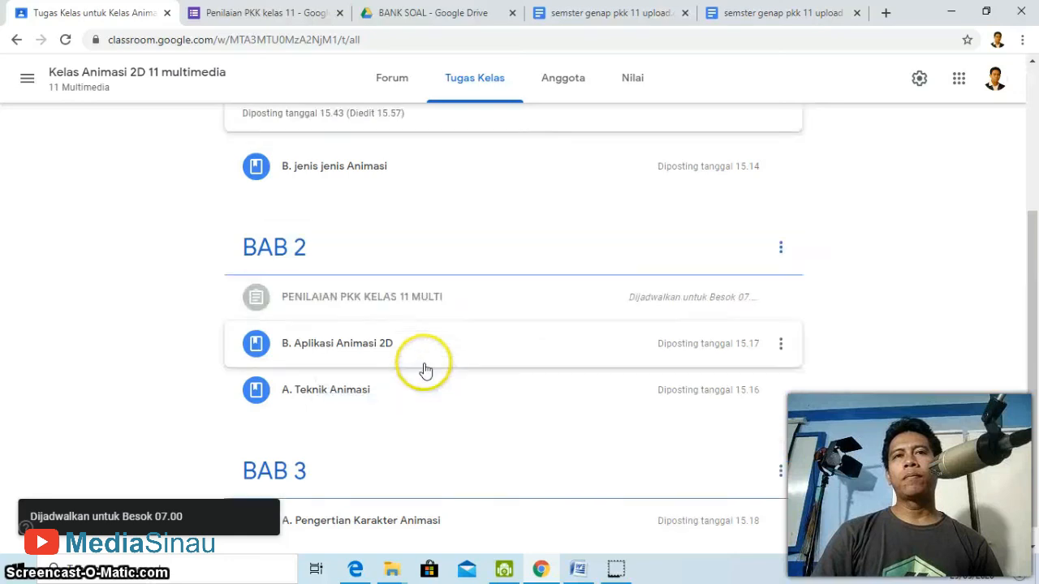
pyautogui.scroll(2, 425, 368)
pyautogui.scroll(-2, 425, 367)
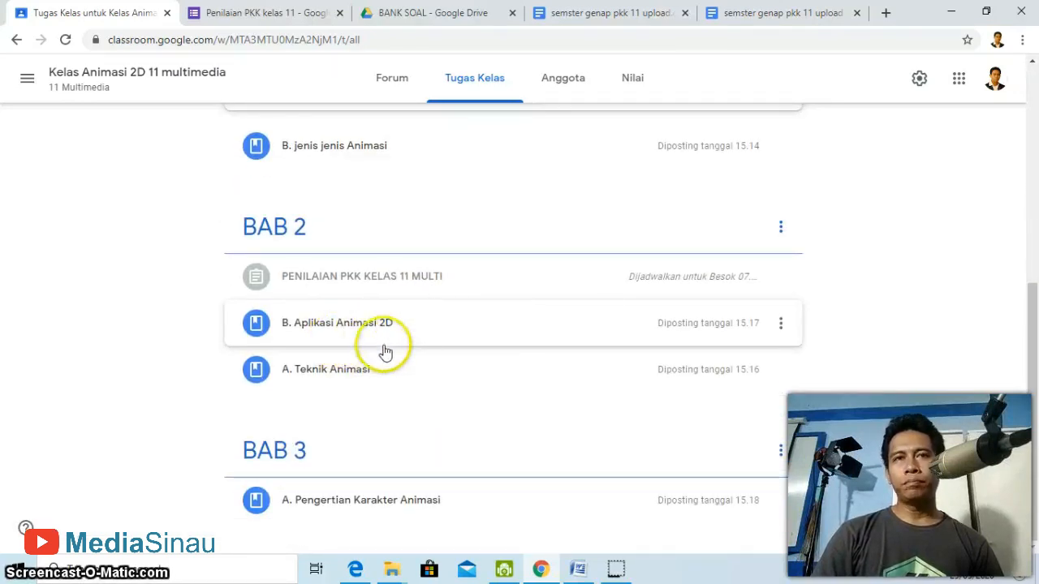
pyautogui.click(365, 374)
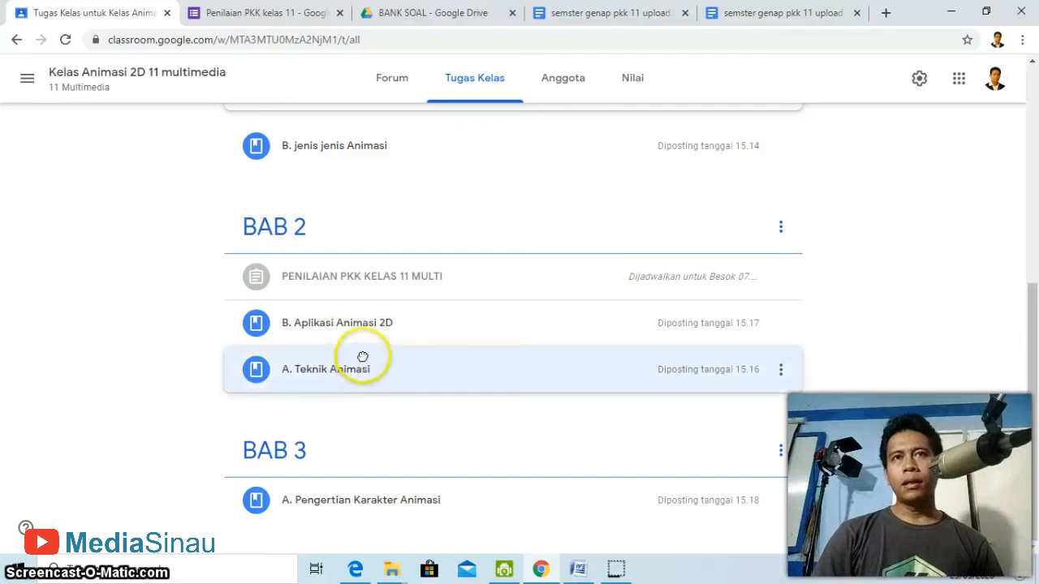
pyautogui.moveTo(363, 357); pyautogui.dragTo(365, 270)
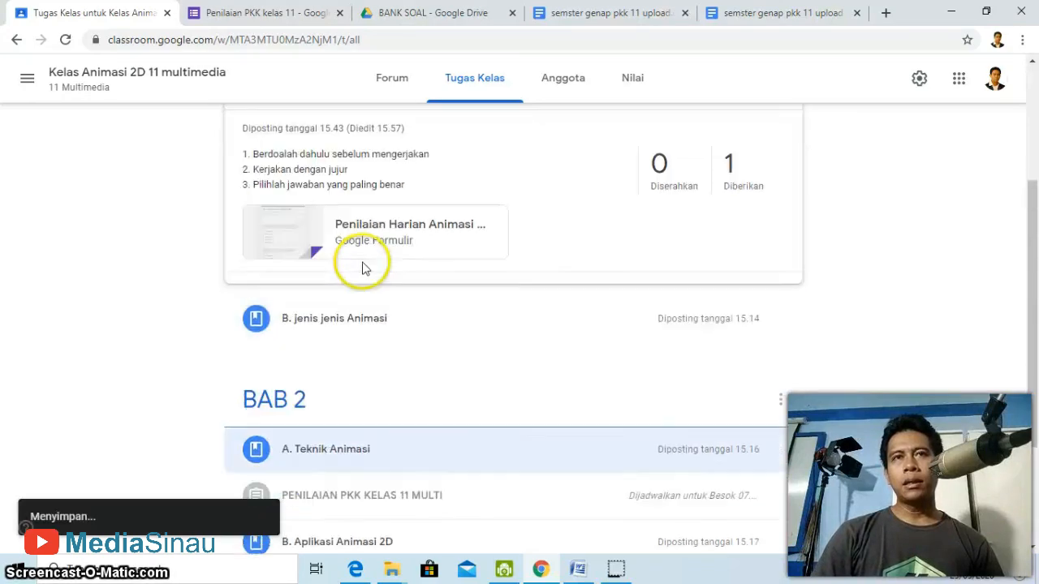
pyautogui.scroll(-3, 395, 422)
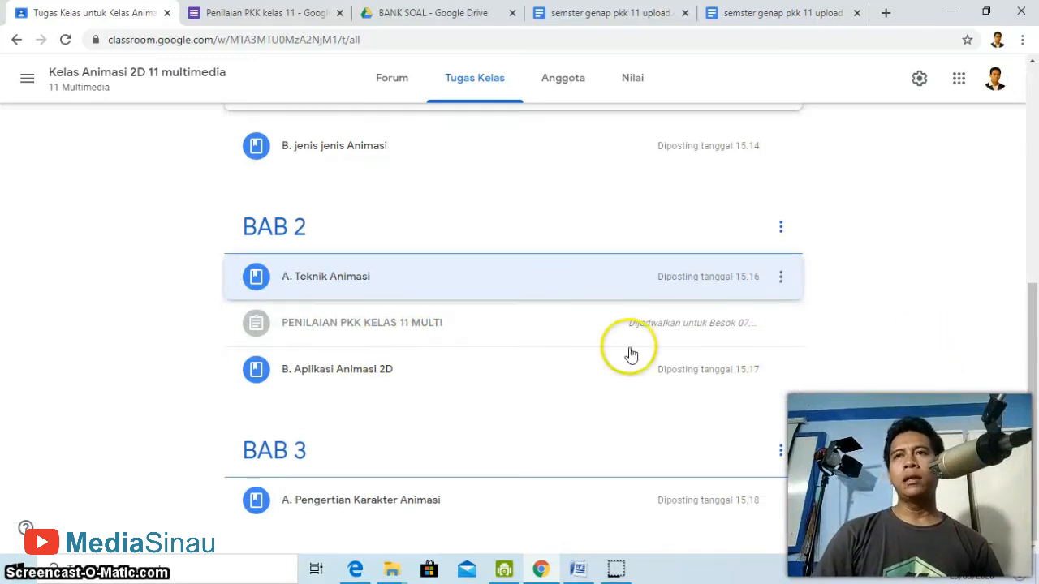
pyautogui.scroll(2, 557, 341)
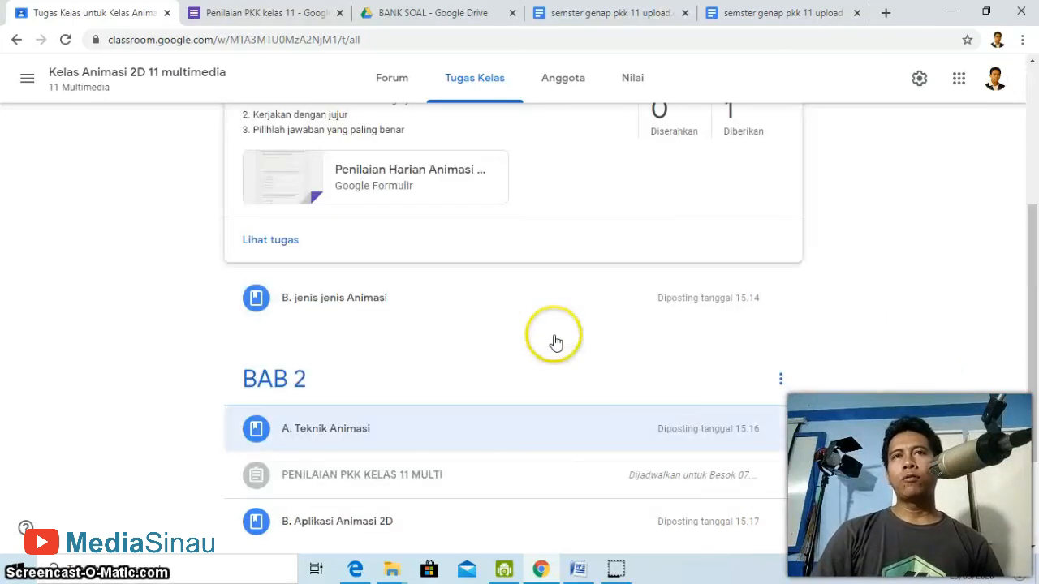
pyautogui.scroll(-2, 555, 342)
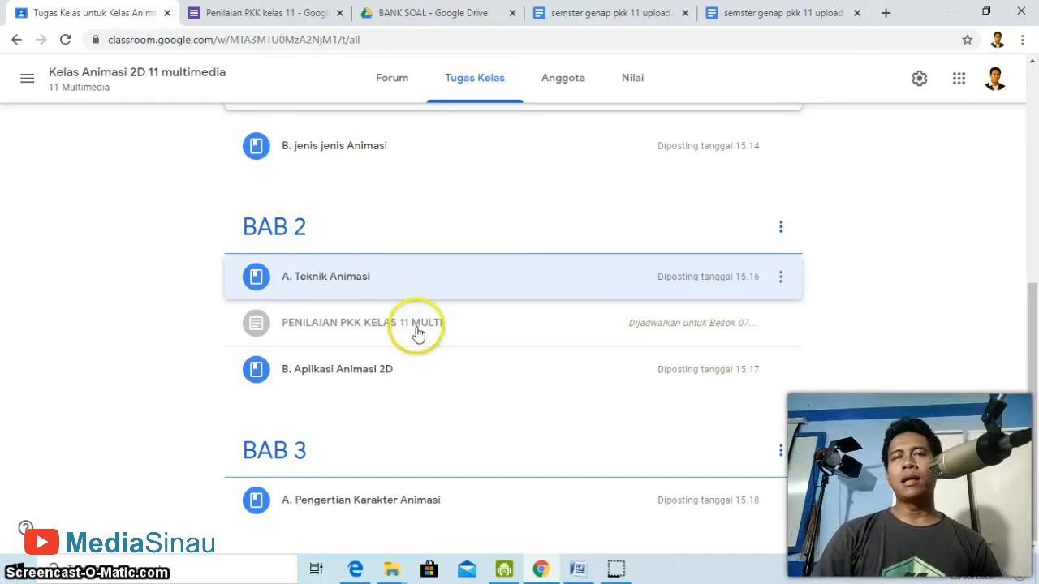
# Switch to the student's Google Classroom in Microsoft Edge and reopen the class "Kelas Animasi 2D 11 multimedia".
pyautogui.scroll(1, 420, 335)
pyautogui.scroll(4, 419, 410)
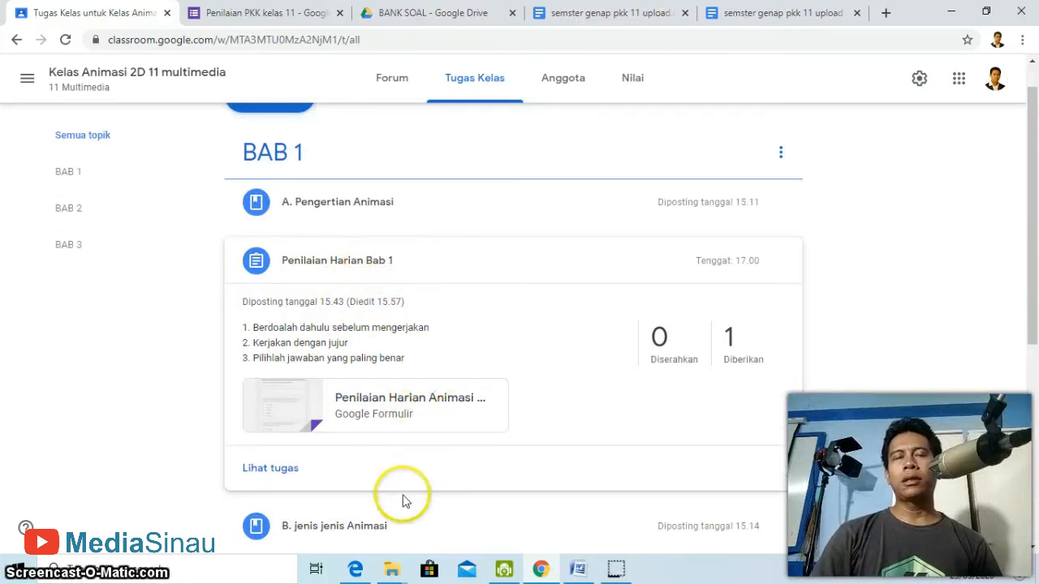
pyautogui.click(355, 568)
pyautogui.click(140, 11)
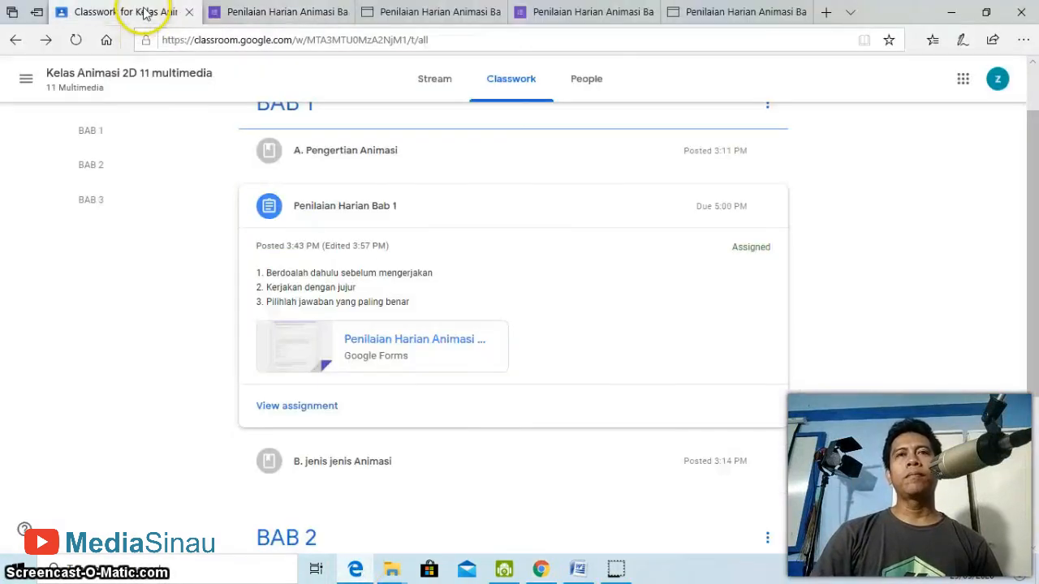
pyautogui.click(29, 81)
pyautogui.click(65, 237)
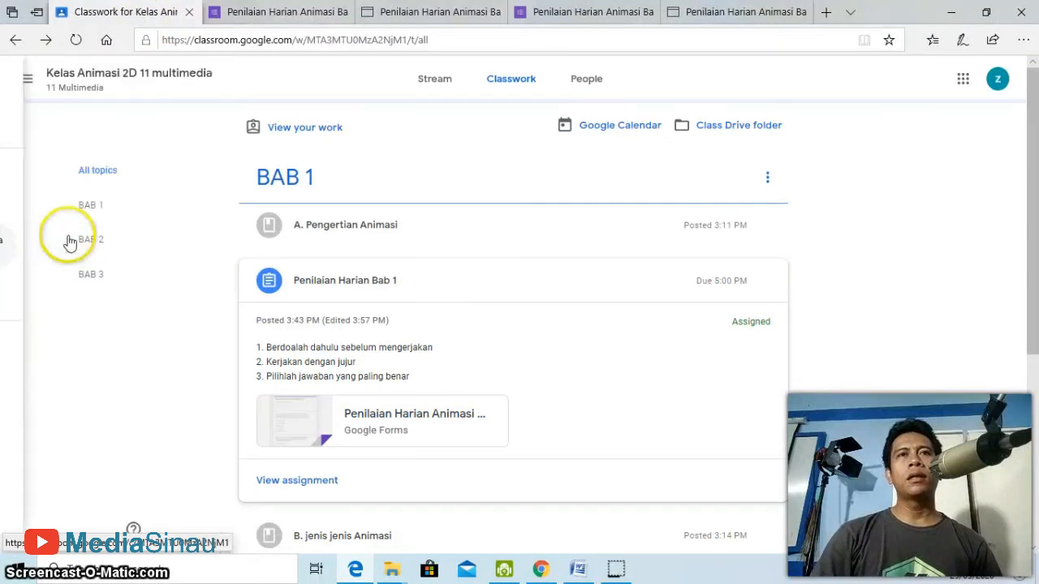
# Check topic BAB 2 in the student's classwork for the scheduled PKK assignment and expand the material "A. Teknik Animasi".
pyautogui.click(499, 84)
pyautogui.scroll(-3, 544, 317)
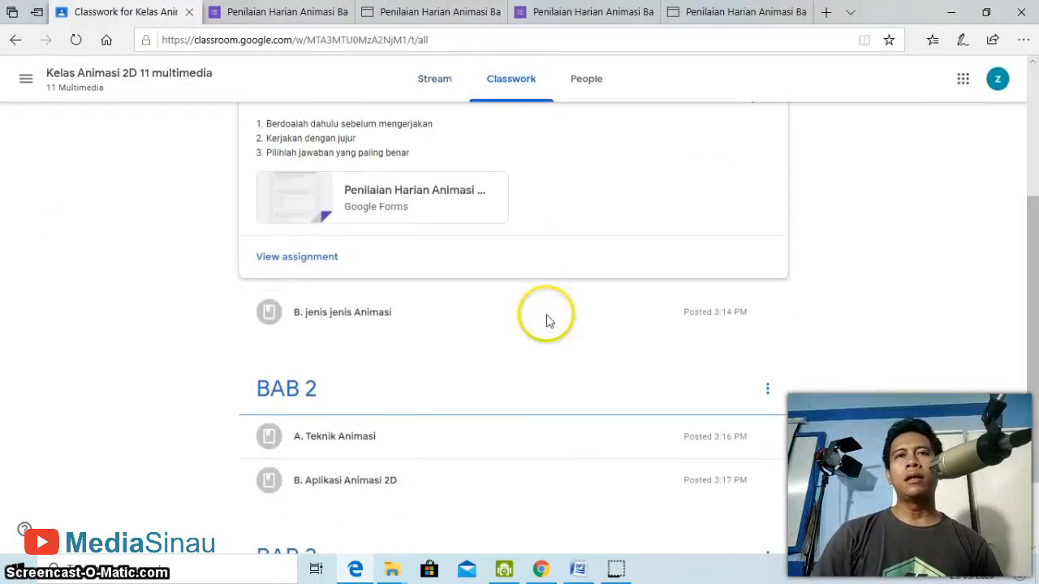
pyautogui.scroll(-1, 546, 321)
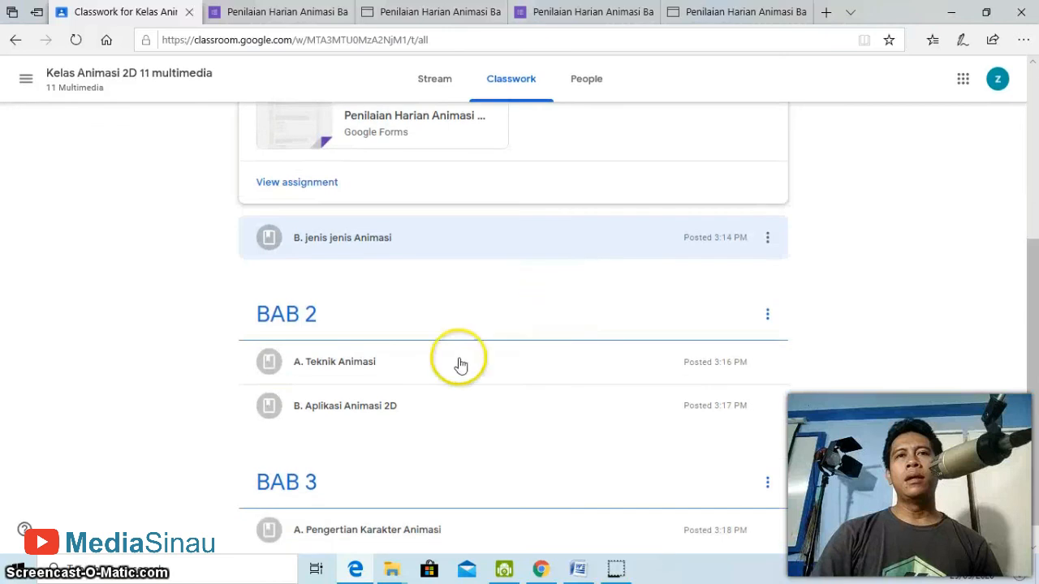
pyautogui.click(343, 371)
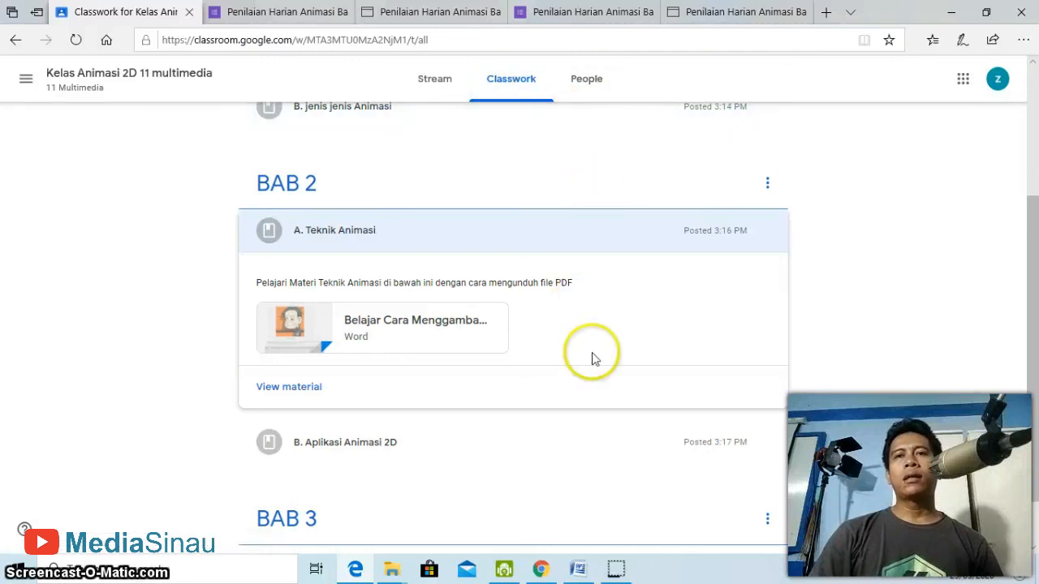
# Switch back to the teacher's Google Classroom in Chrome and review the scheduled PKK assignment under BAB 2.
pyautogui.click(541, 568)
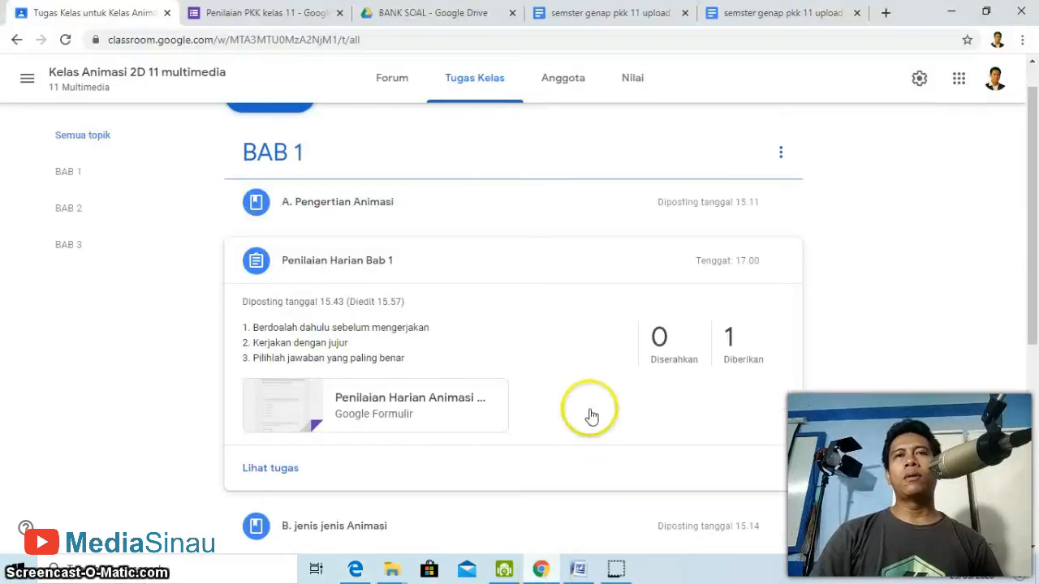
pyautogui.scroll(-3, 505, 388)
pyautogui.scroll(-2, 505, 388)
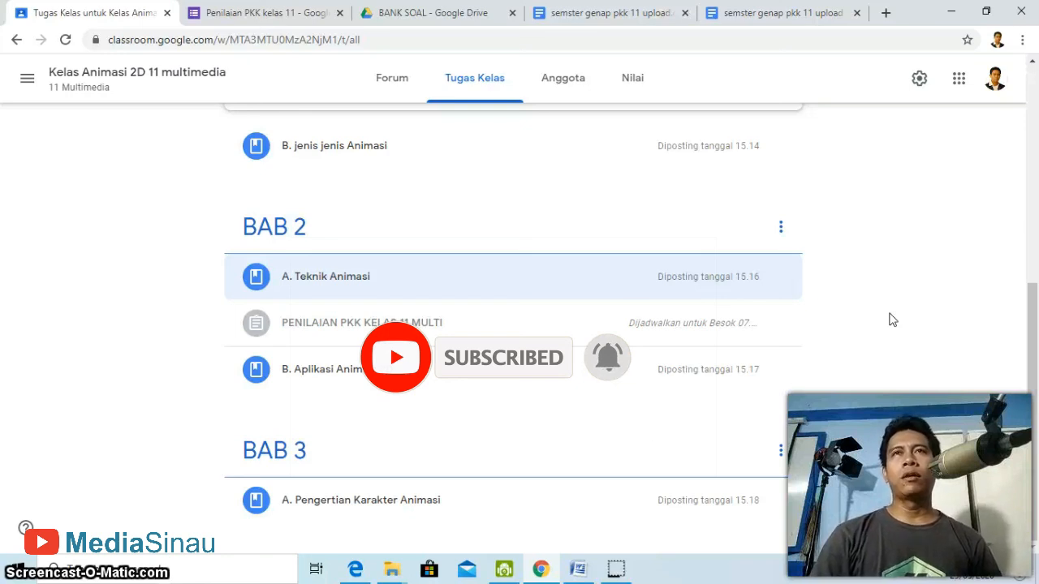
pyautogui.click(620, 569)
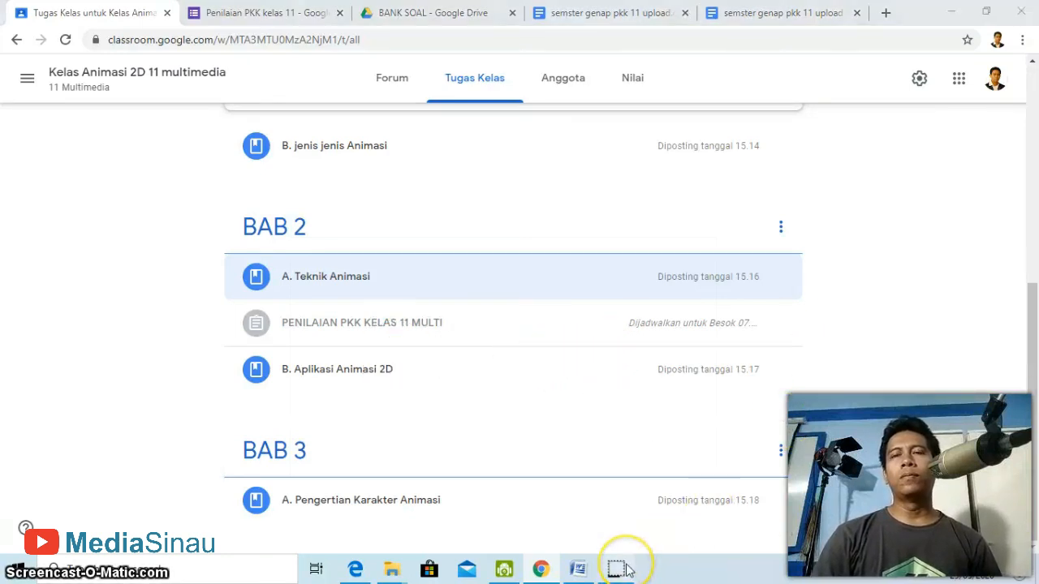